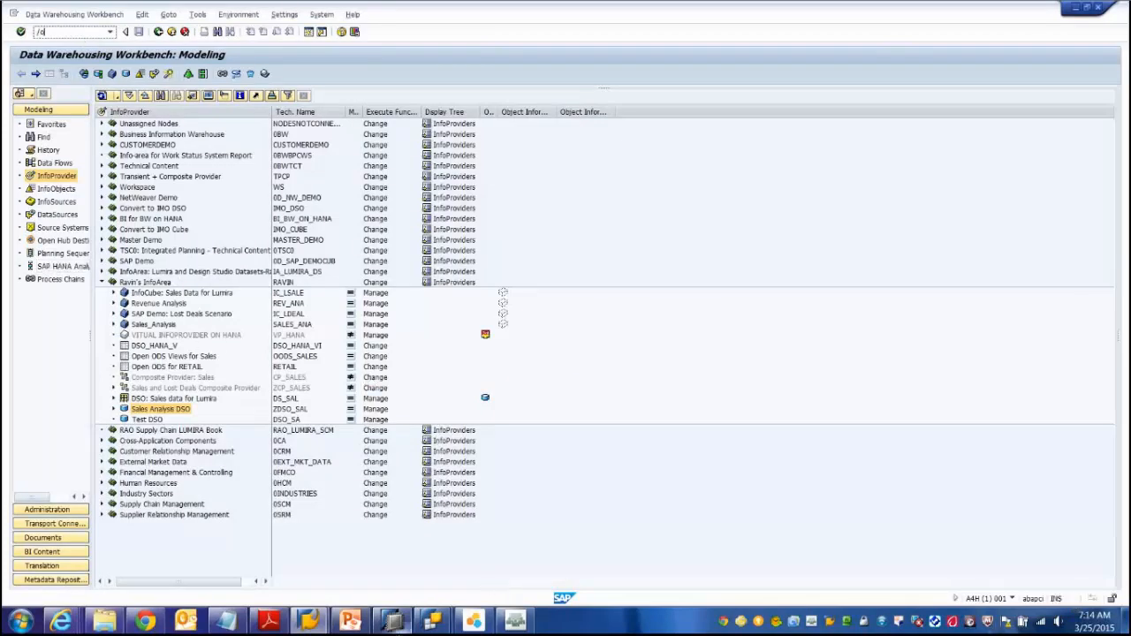
Step: Switch to SAP HANA Studio, enlarge it to full screen and view the DEMO user's granted roles
left_click(402, 629)
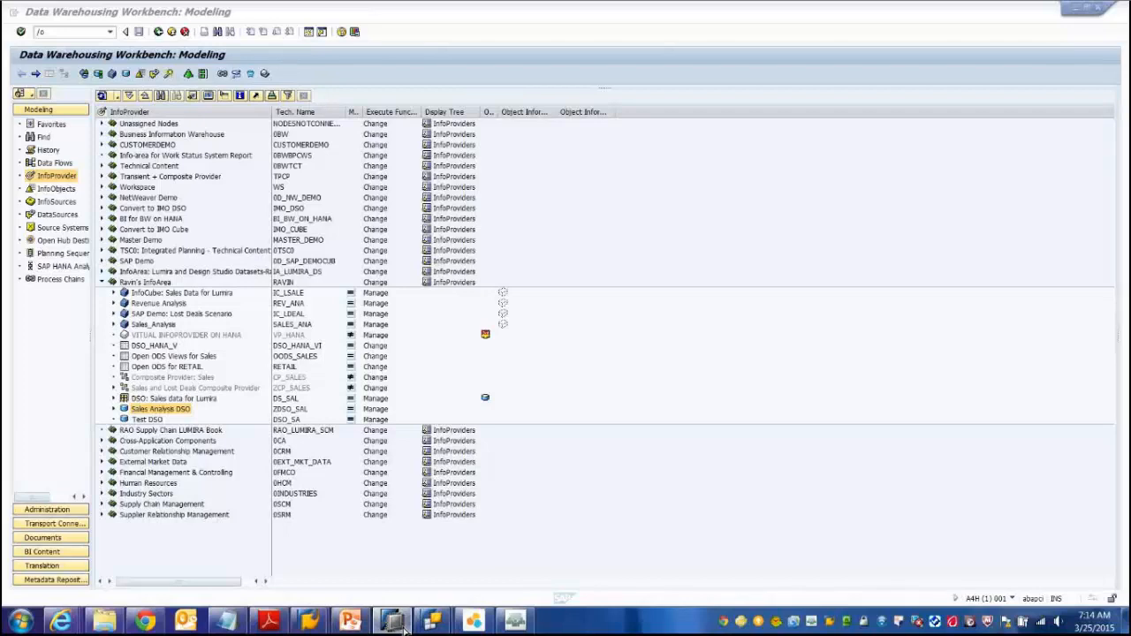
left_click_drag(803, 168, 505, 84)
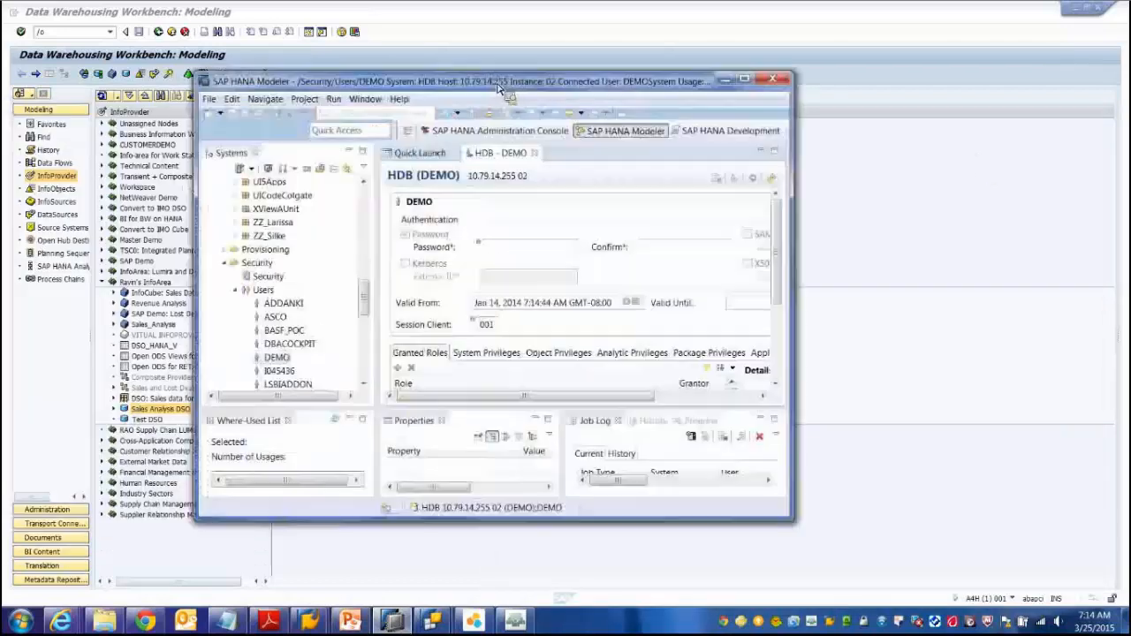
left_click(749, 80)
left_click(79, 262)
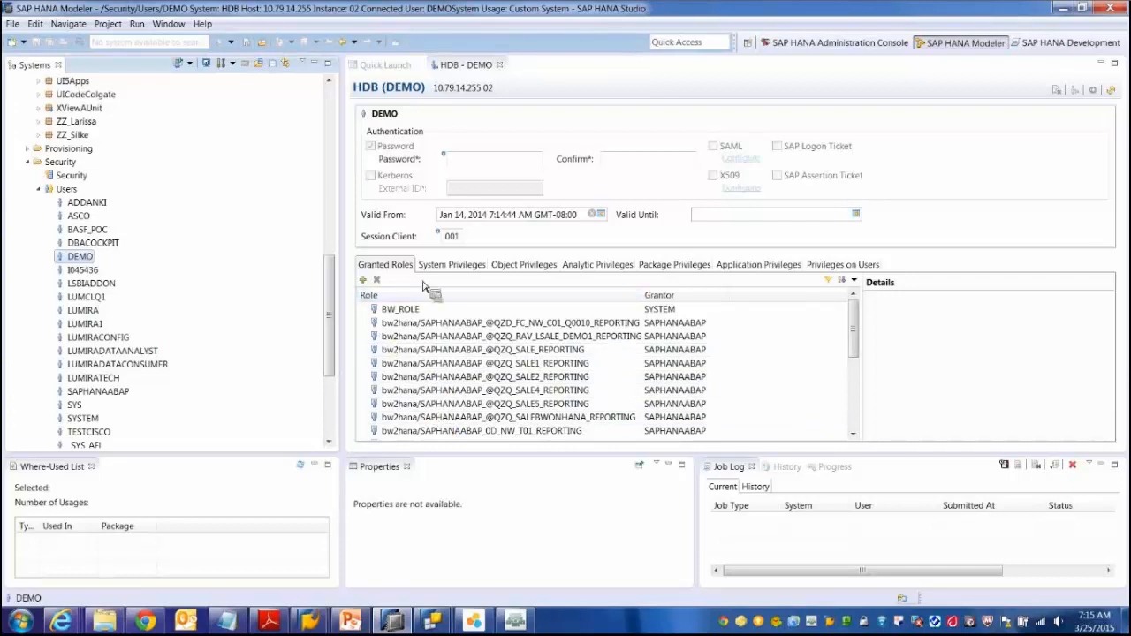
Step: Switch back to the Data Warehousing Workbench and open the SAP HANA model generation consistency check in a new session
left_click(320, 626)
left_click(380, 543)
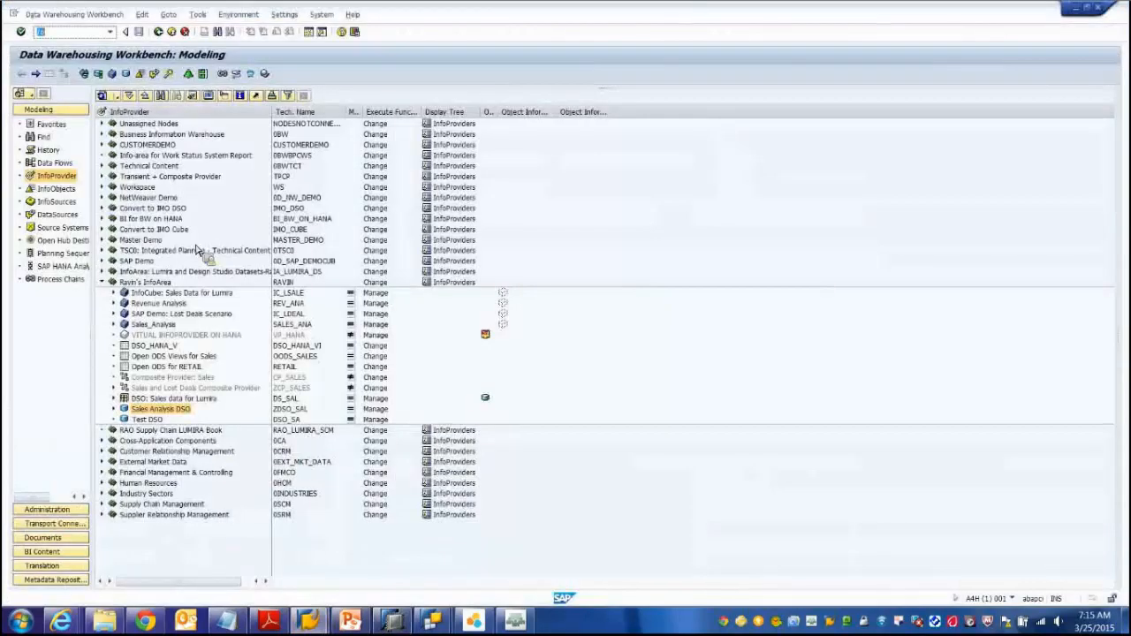
type("/o")
key("BackSpace")
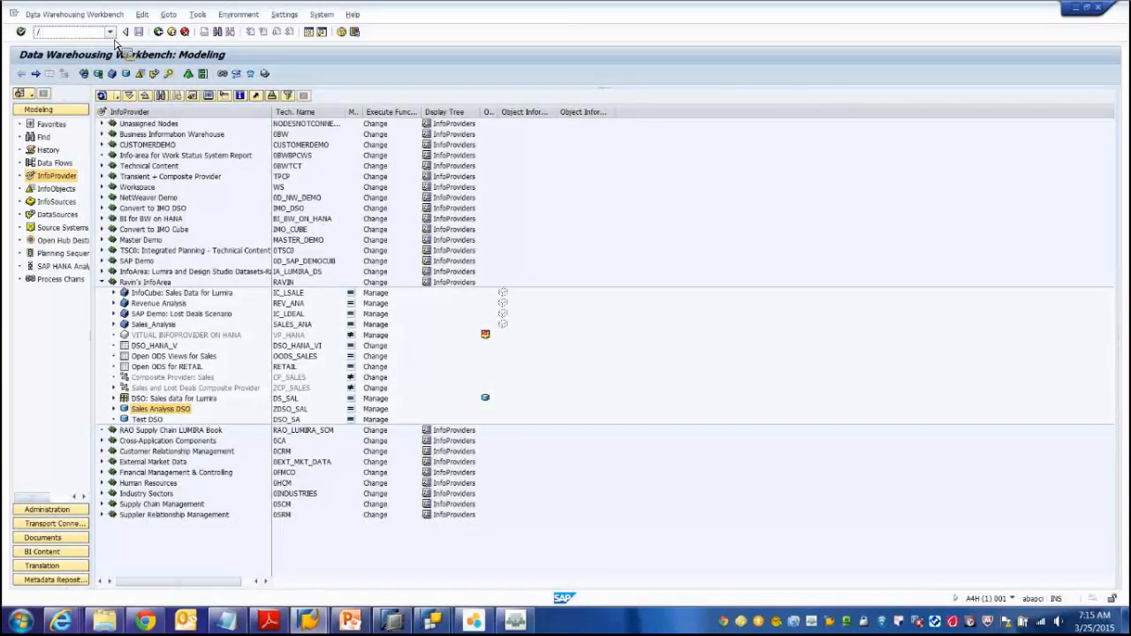
type("nsd")
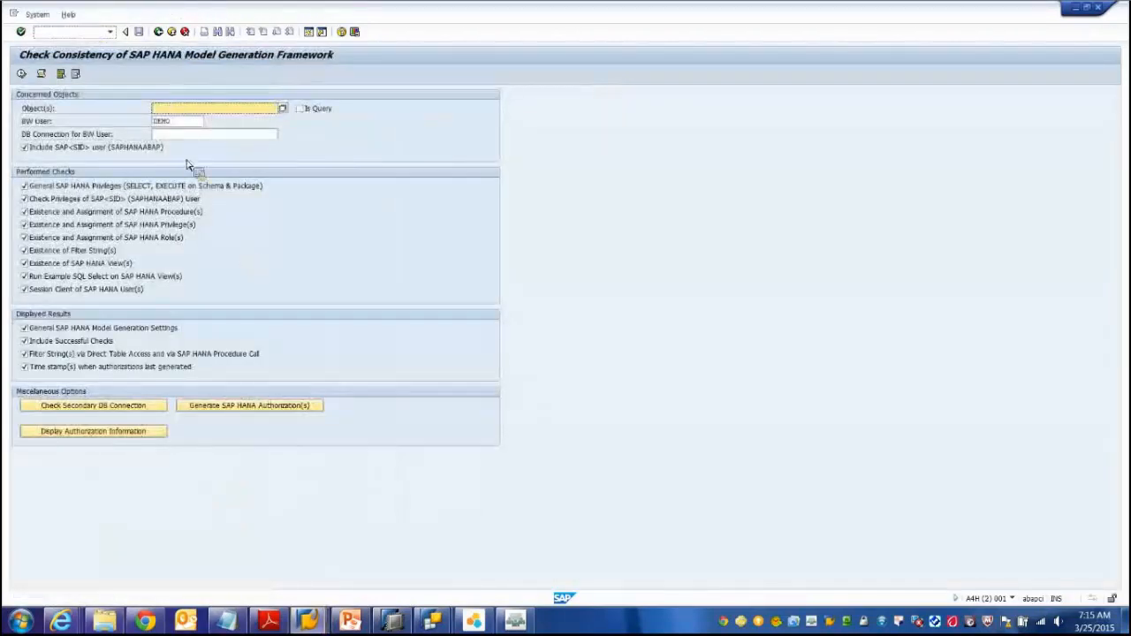
Step: Run the consistency check for BW user DEMO without specifying an object, acknowledging the information message
key("Tab")
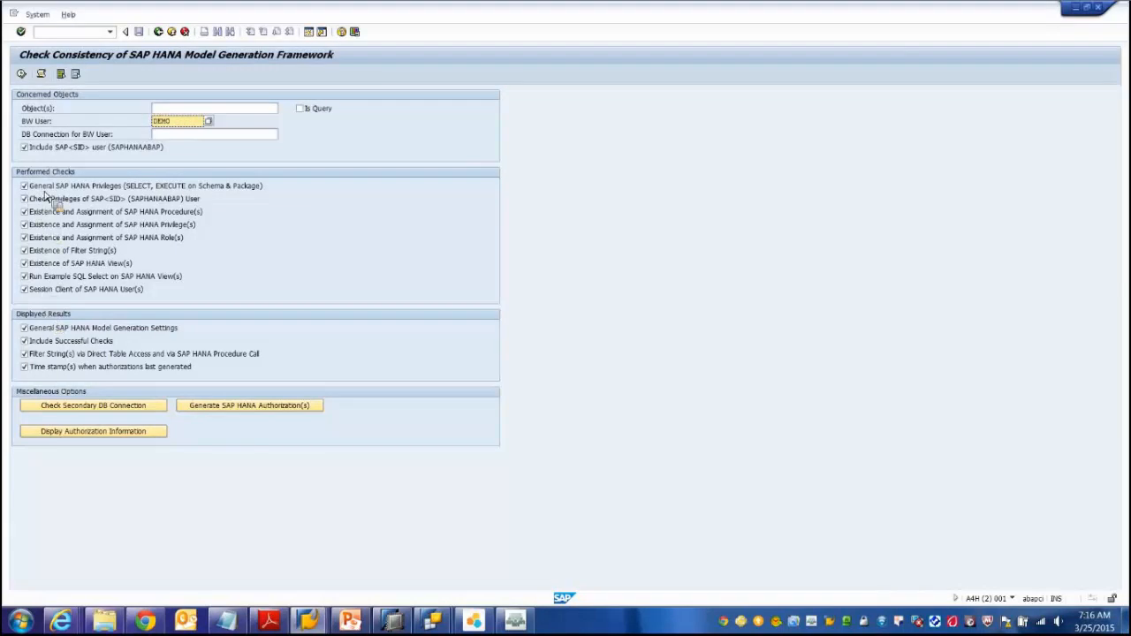
left_click(22, 74)
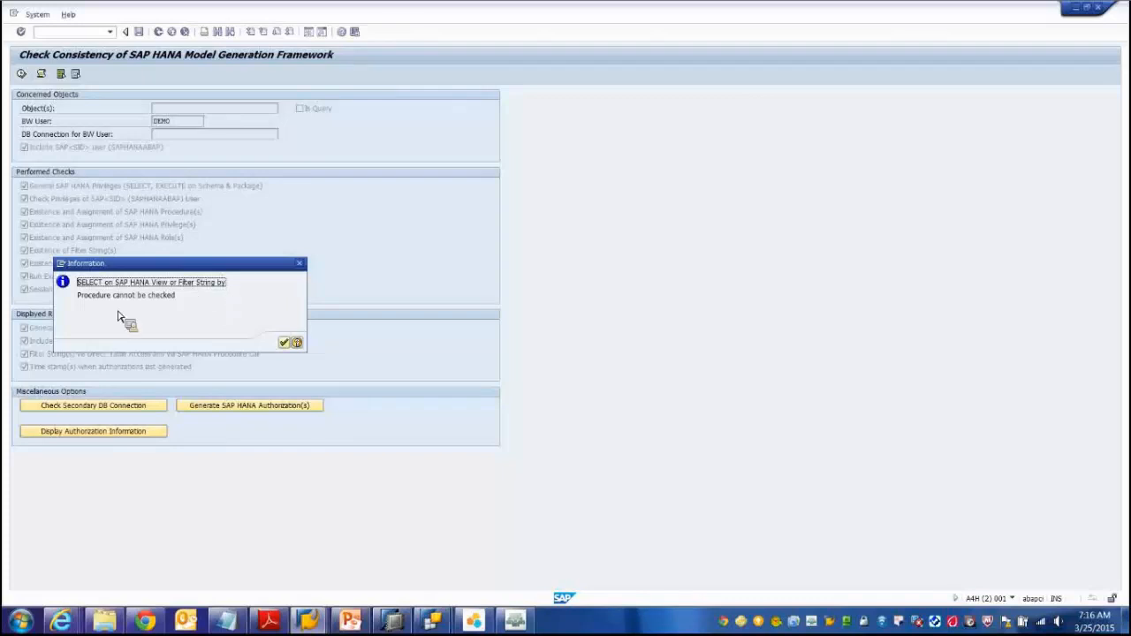
left_click(284, 344)
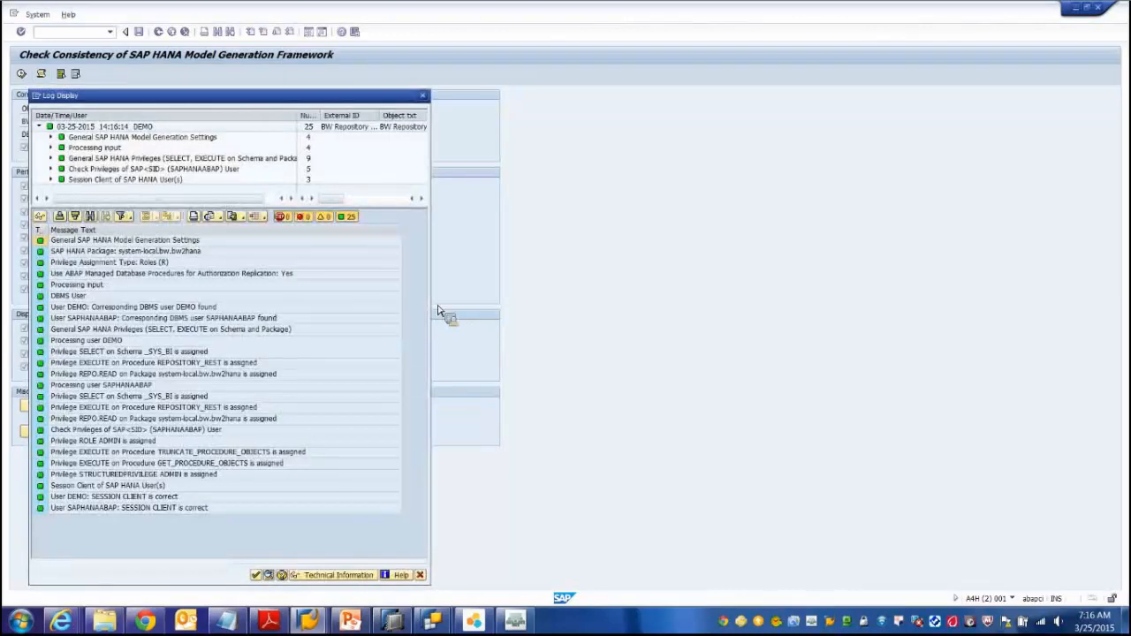
Step: Review the consistency check log, including the SAP HANA package and DBMS user entries, and close it
left_click_drag(274, 210, 274, 349)
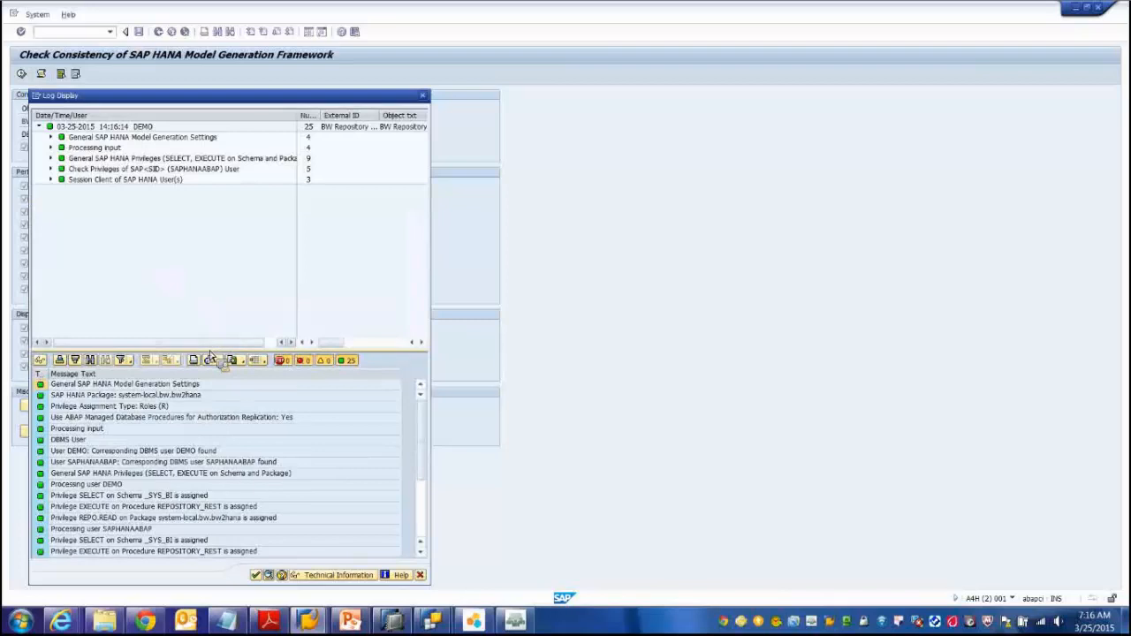
left_click_drag(208, 352, 239, 210)
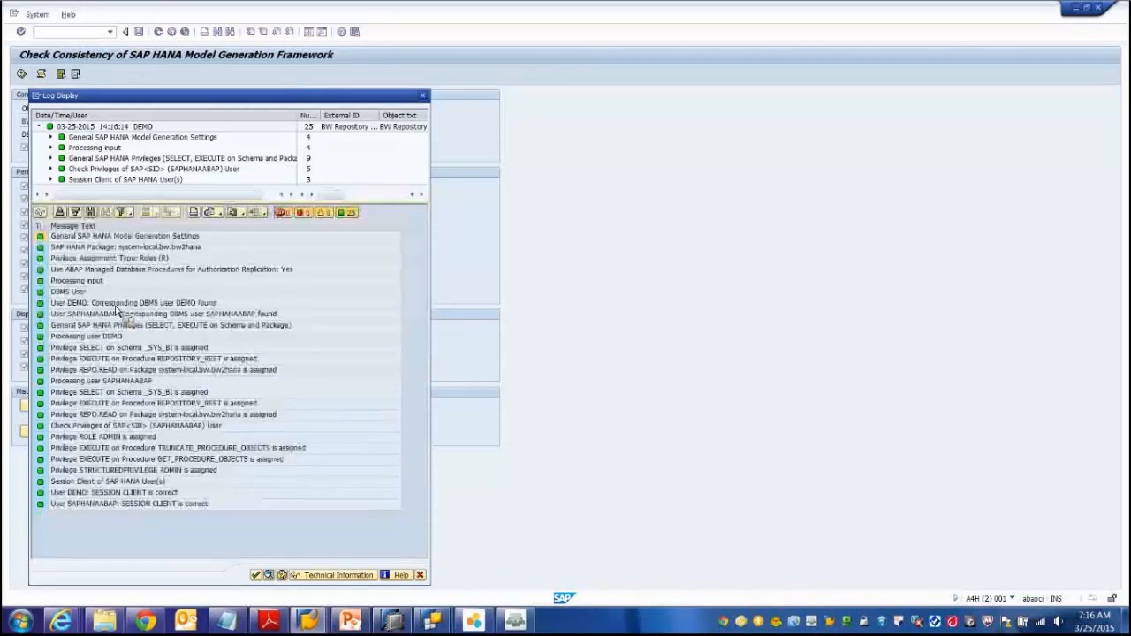
left_click(70, 250)
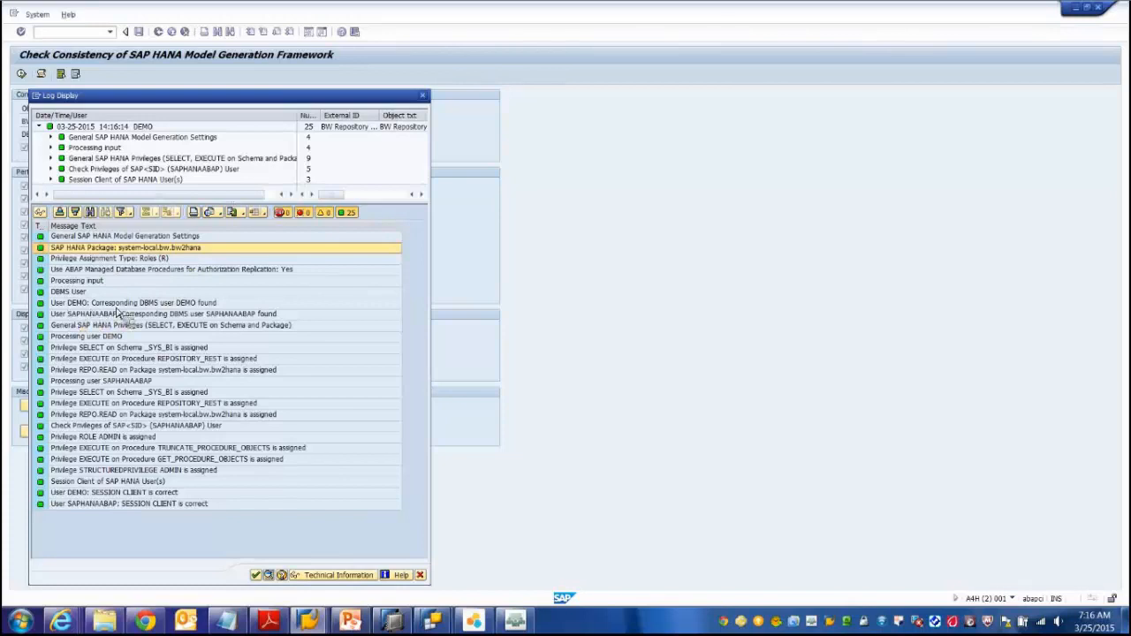
left_click(221, 306)
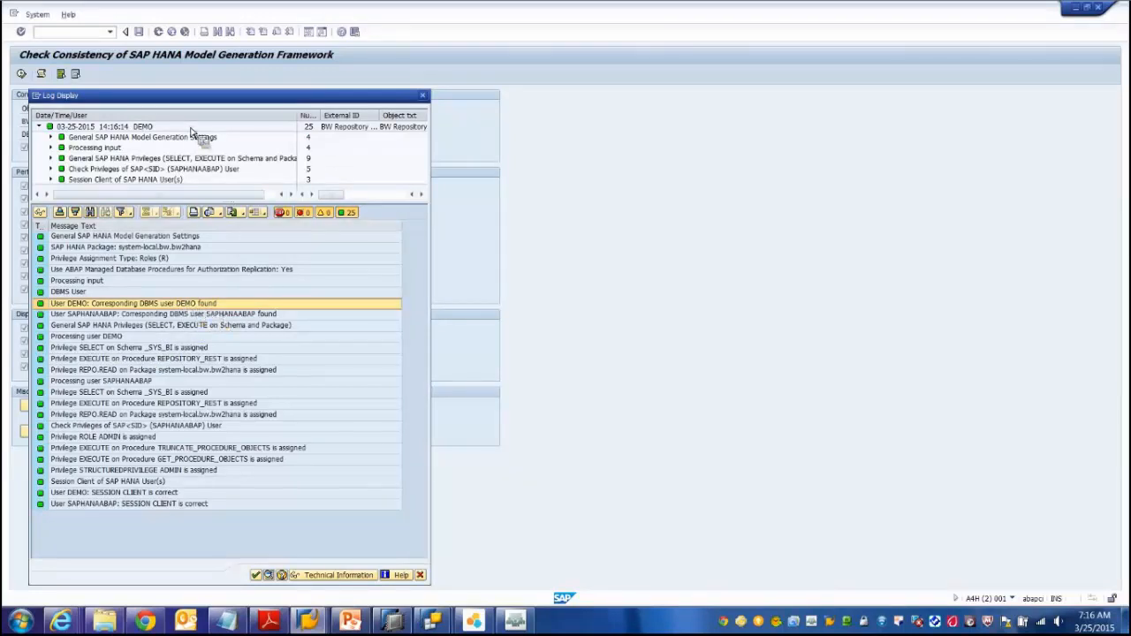
left_click_drag(140, 96, 336, 164)
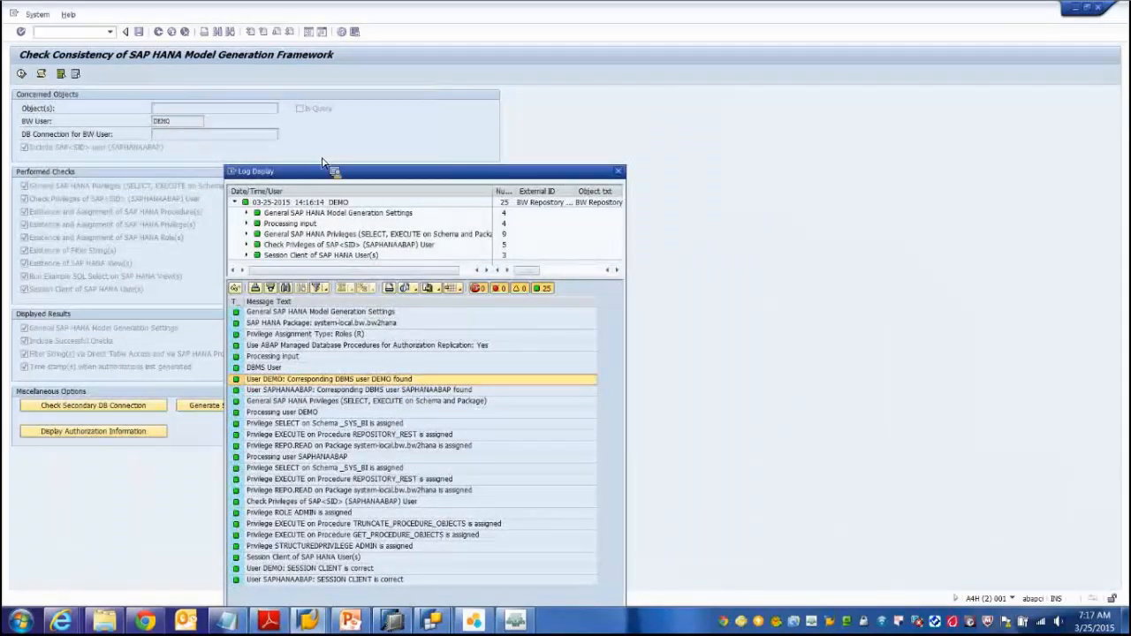
left_click_drag(361, 175, 352, 63)
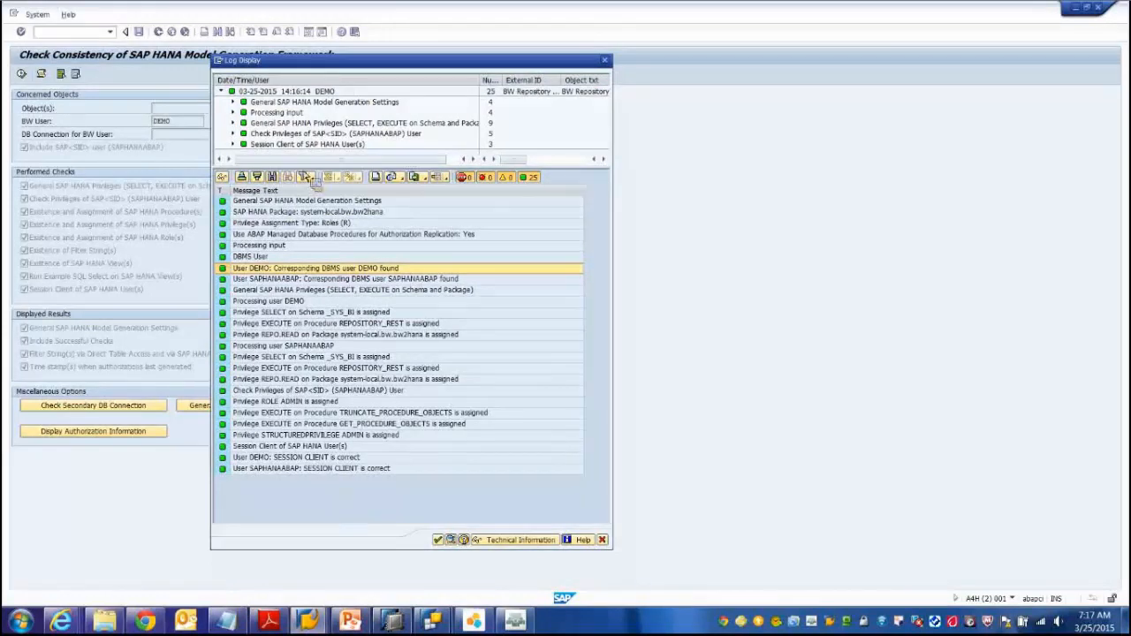
left_click(602, 540)
Step: Try to open the rs2hana_view transaction in the current session
left_click(64, 36)
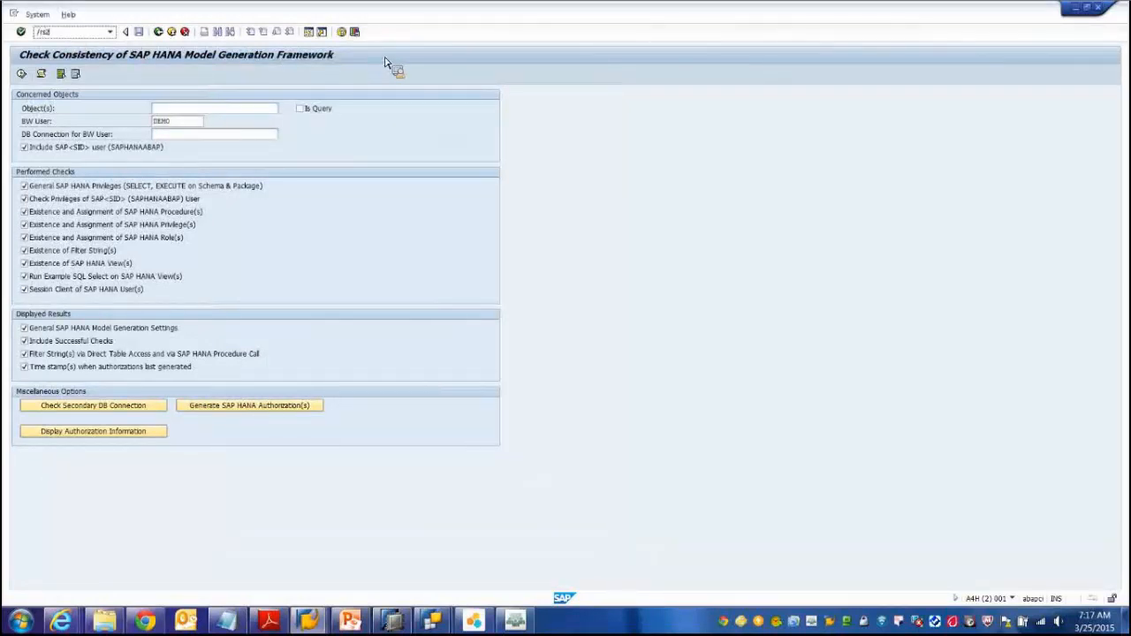
type("/nrs2hana_view")
key("Return")
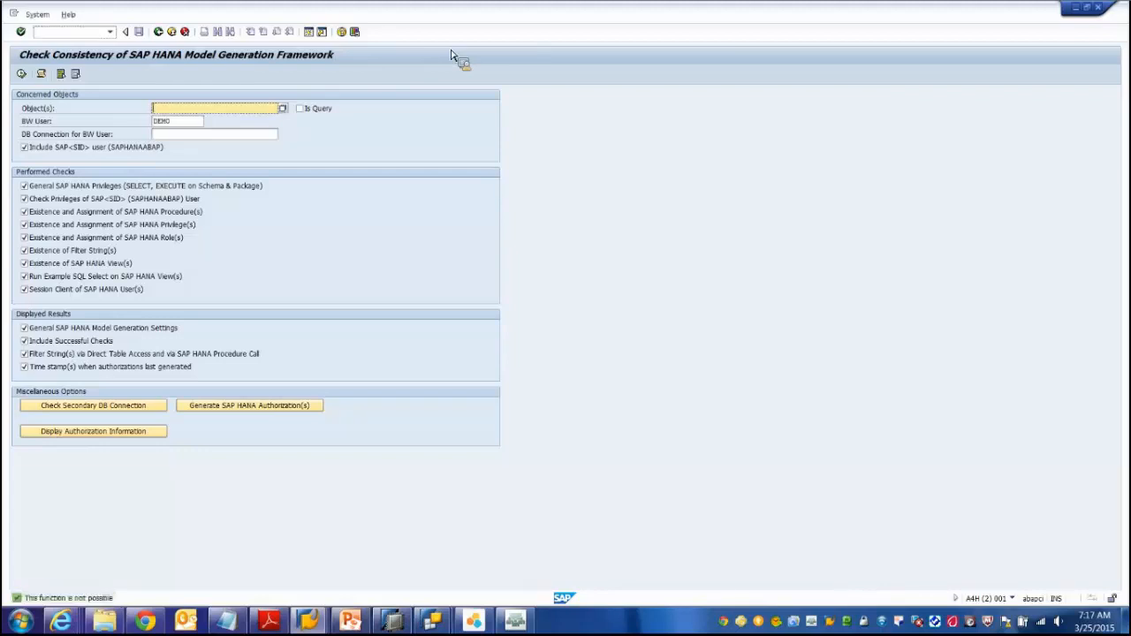
Step: Open the rs2hana_view transaction with the SAP HANA view settings in a new session
left_click(53, 34)
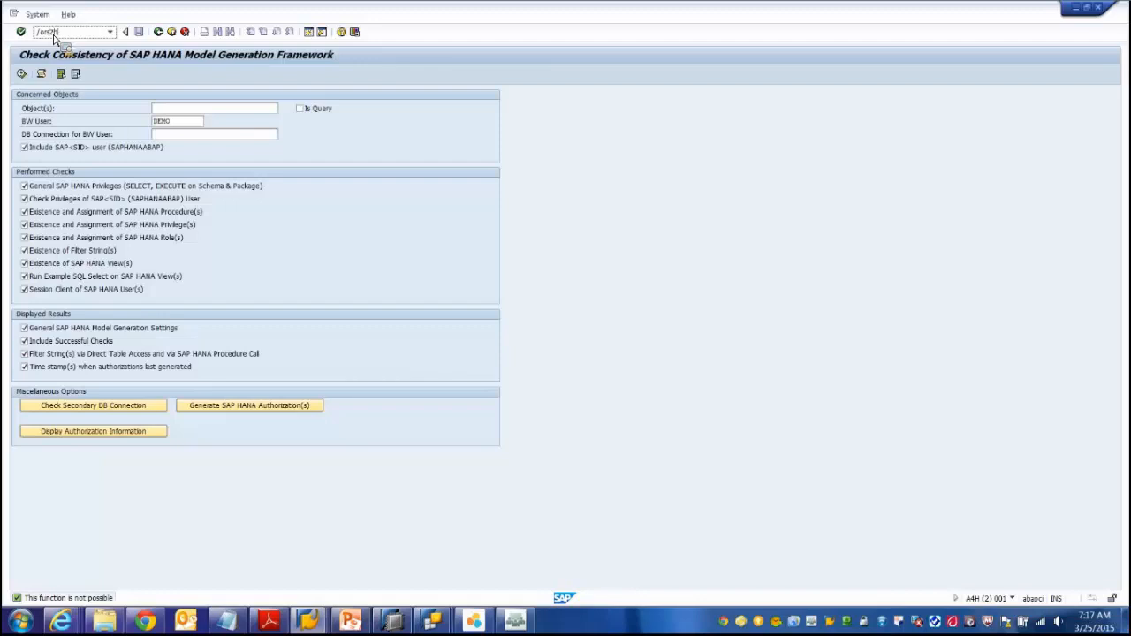
type("/nrs2hana_view")
key("Return")
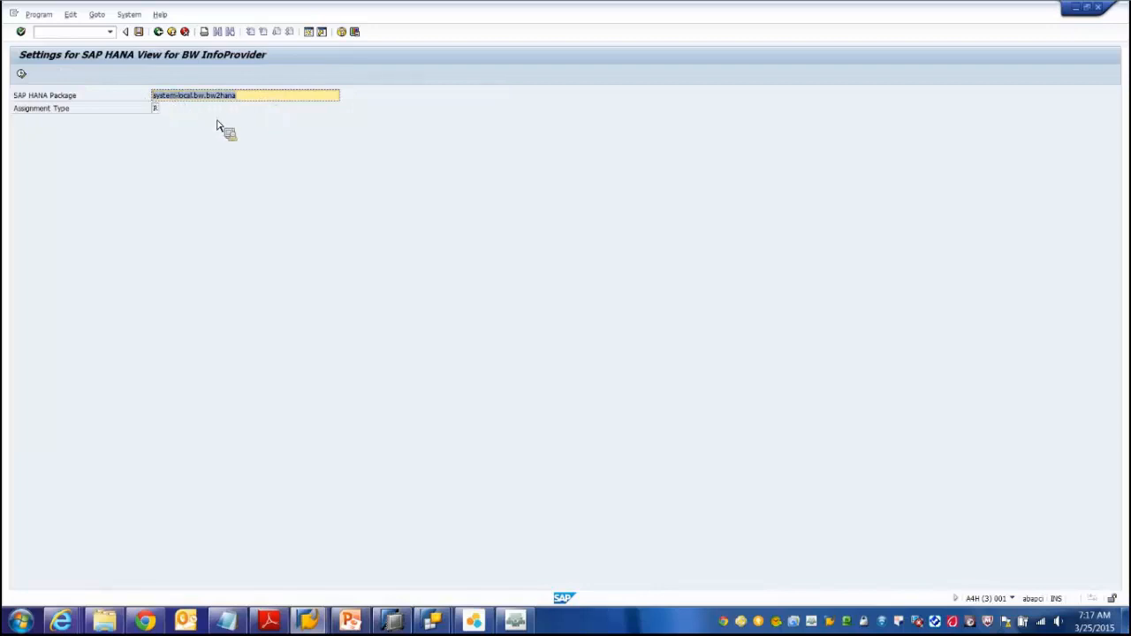
Step: Compare the SAP HANA Package setting with the system-local > bw > bw2hana package in SAP HANA Studio, and exit the settings
left_click(371, 614)
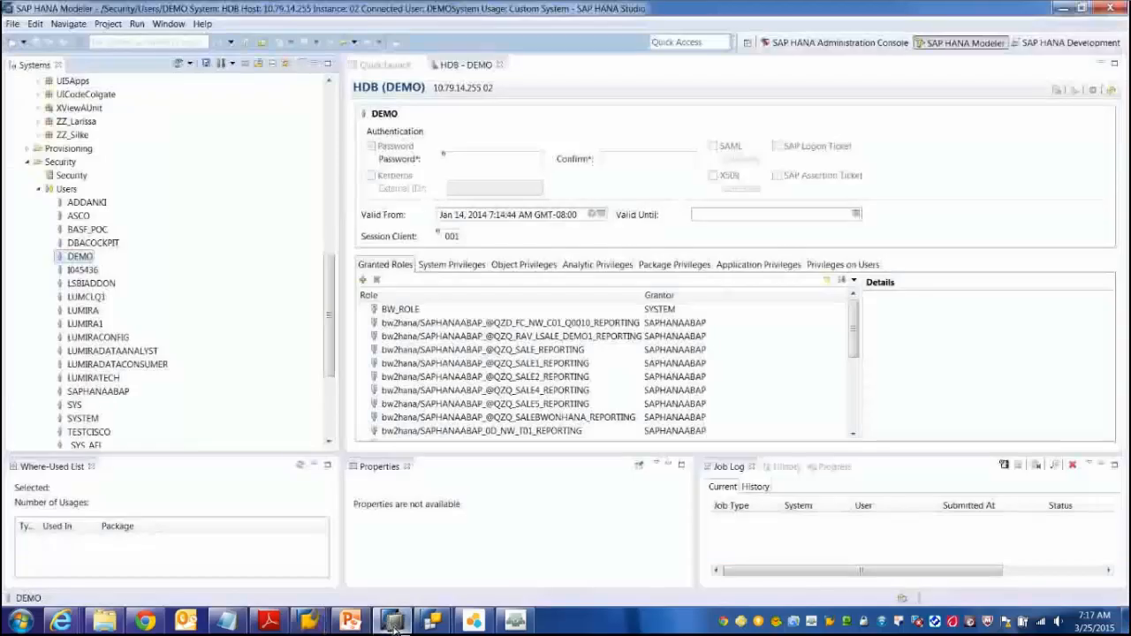
left_click_drag(345, 352, 328, 249)
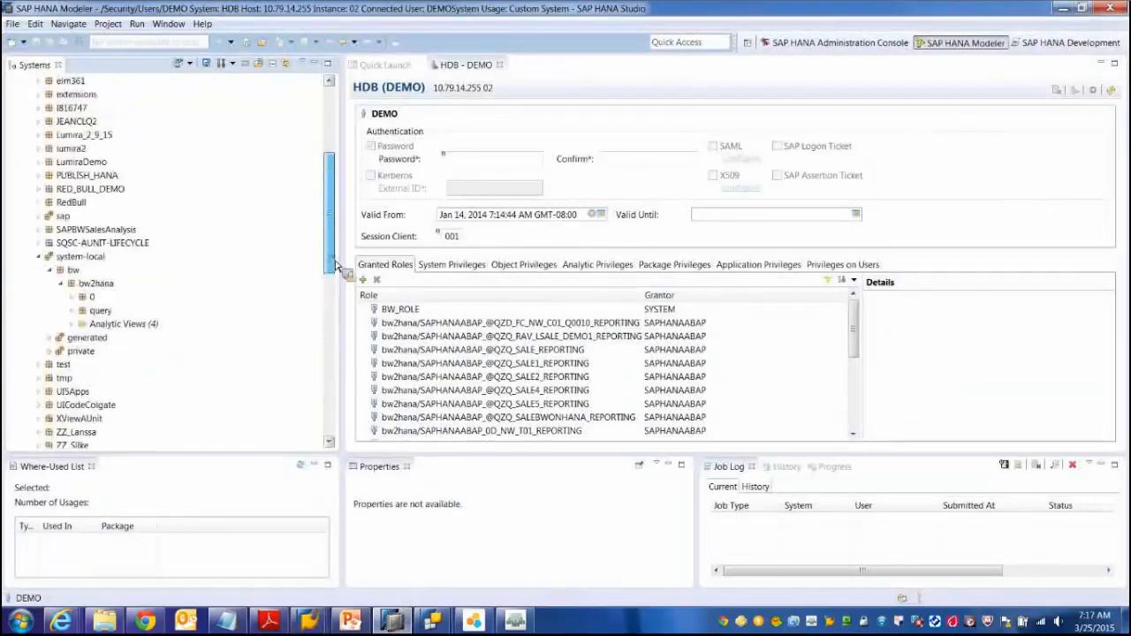
left_click(74, 257)
key("alt+Tab")
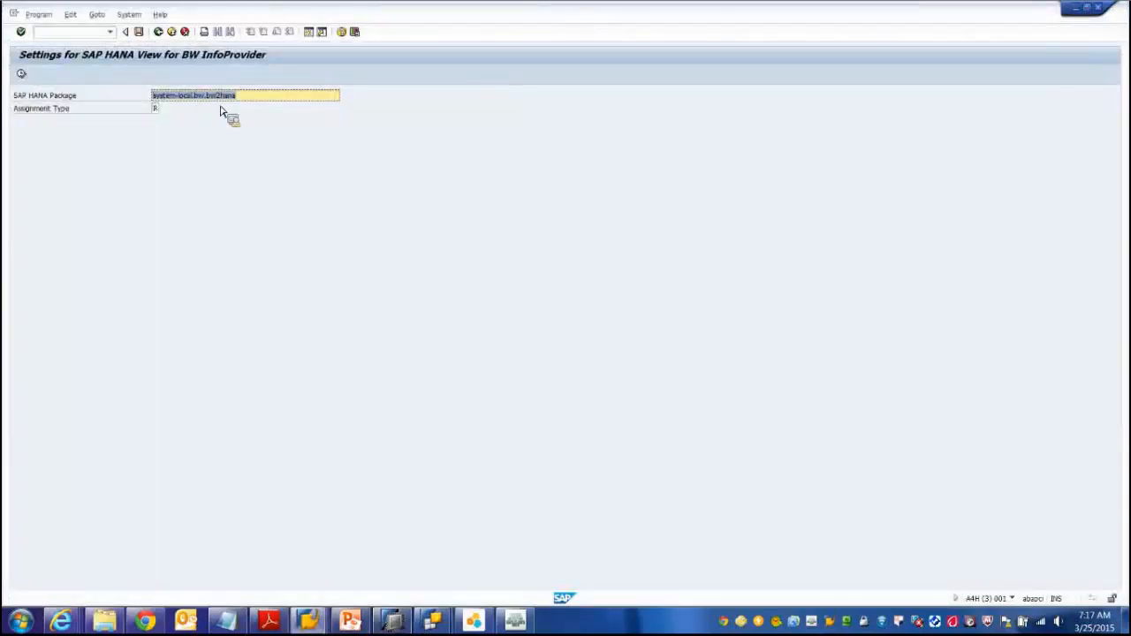
key("alt+Tab")
left_click(76, 271)
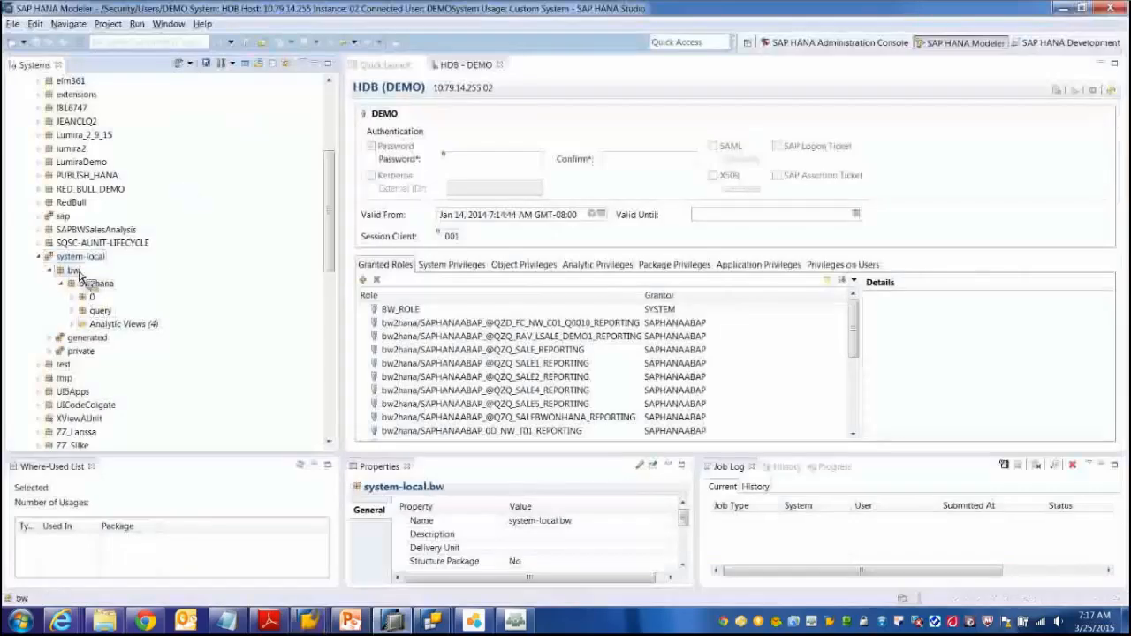
left_click(105, 287)
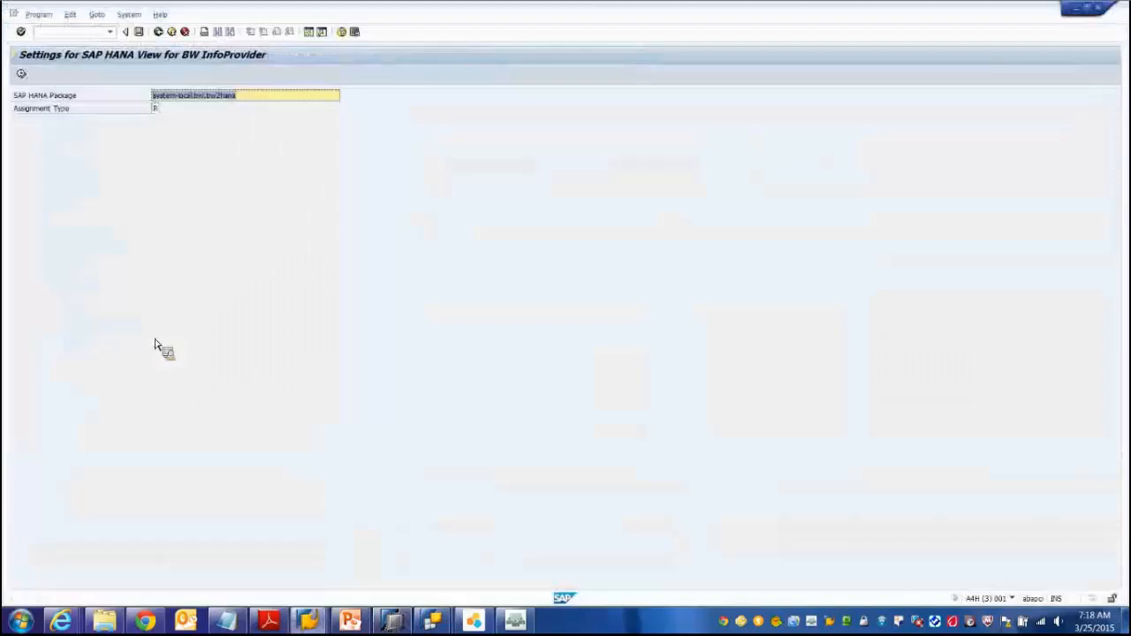
left_click(172, 32)
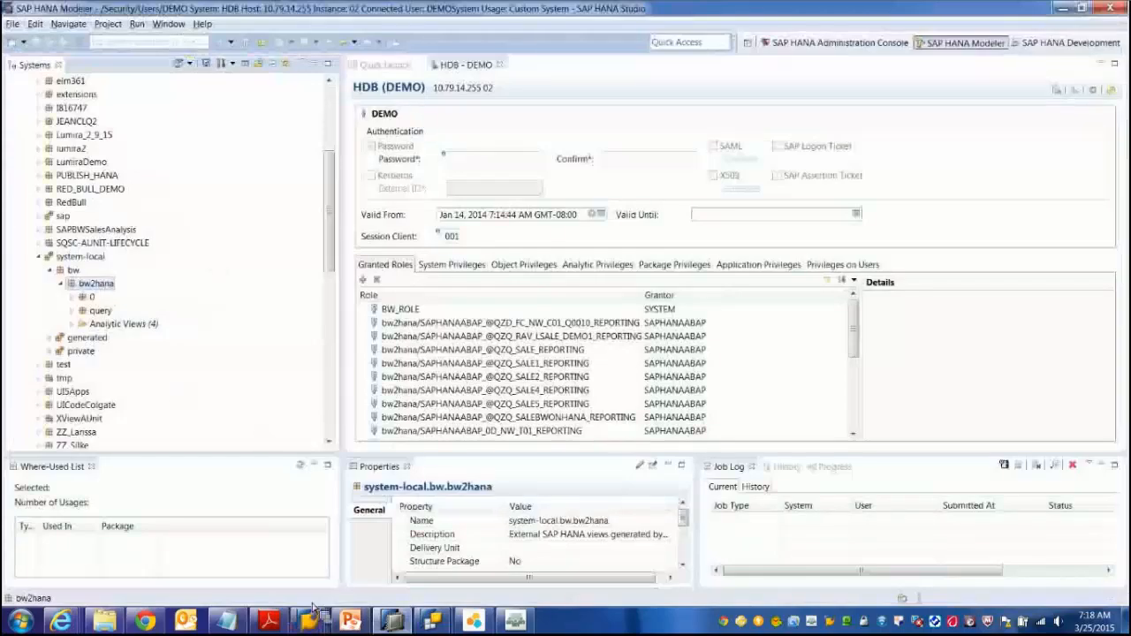
Step: Return to the Data Warehousing Workbench and open the Sales Analysis DSO in change mode
mouse_move(307, 622)
left_click(353, 579)
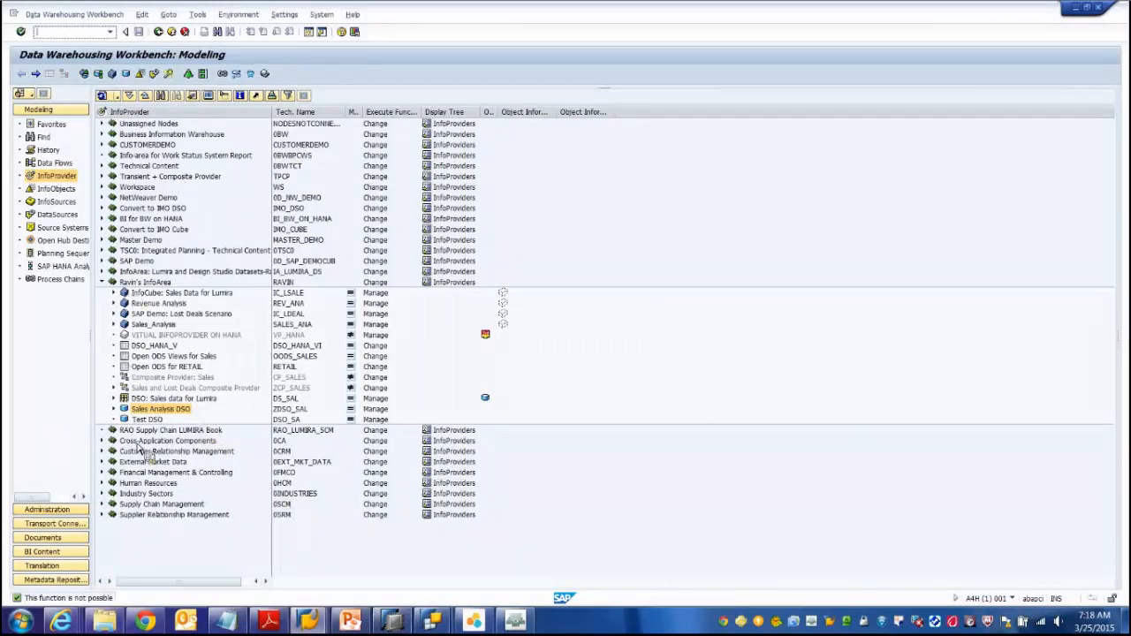
right_click(181, 410)
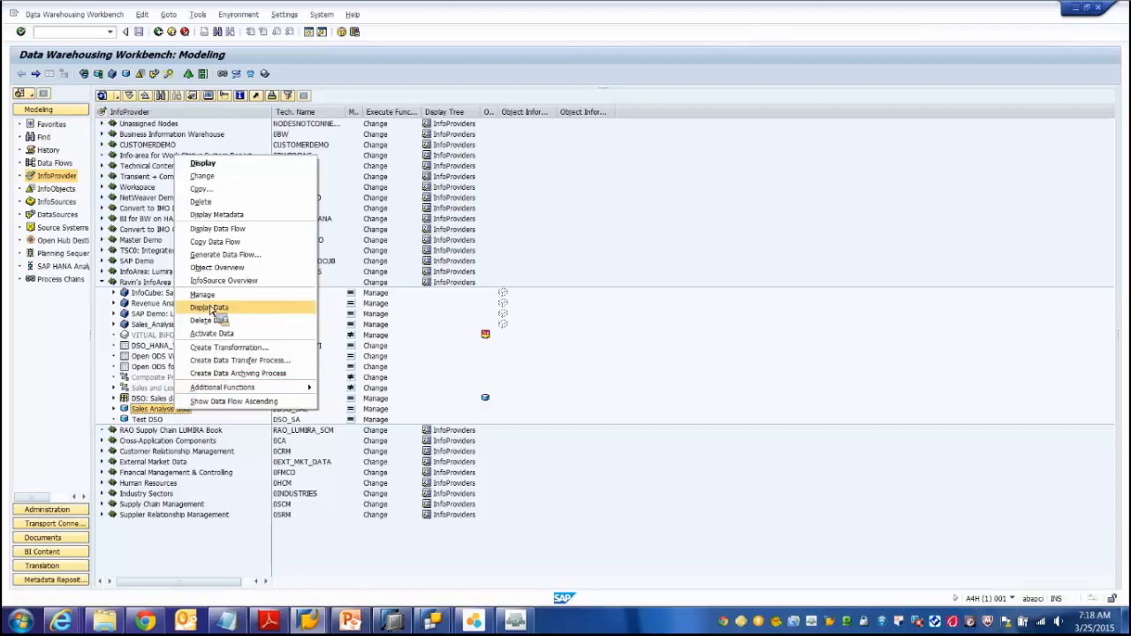
left_click(210, 177)
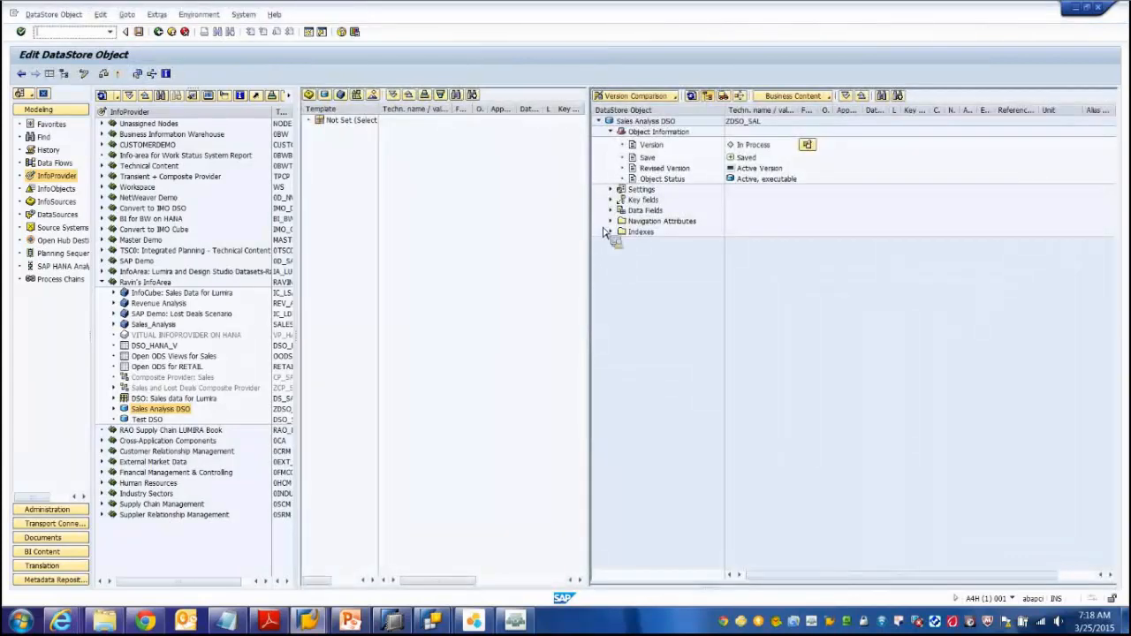
Step: Enable the External SAP HANA view setting of the Sales Analysis DSO, activate the object and leave its editor
left_click_drag(589, 200, 495, 200)
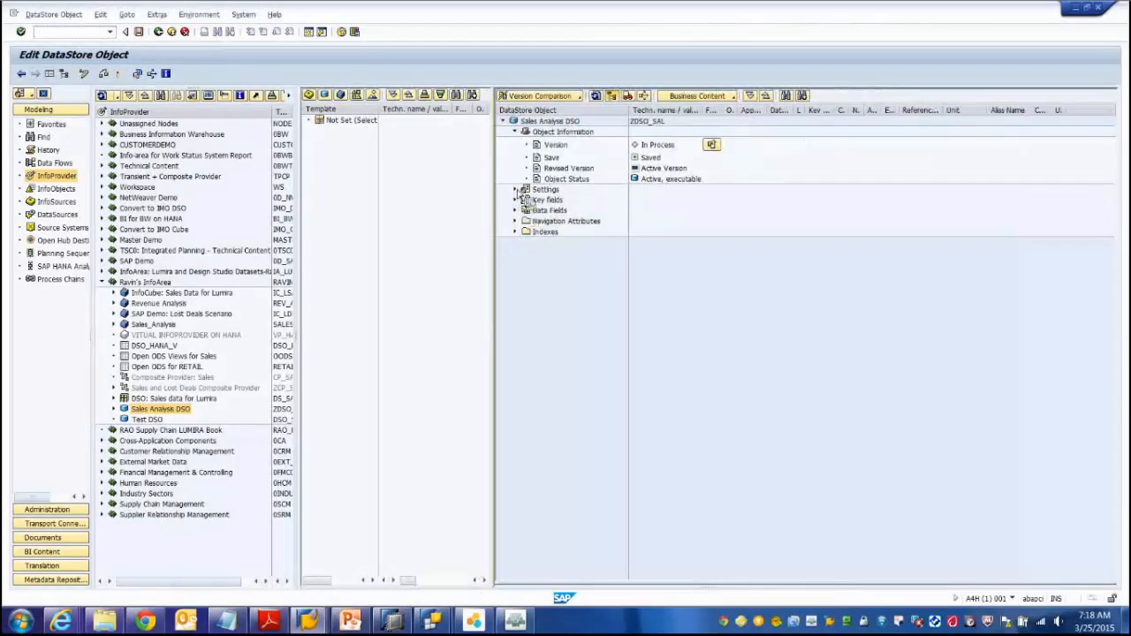
left_click(515, 189)
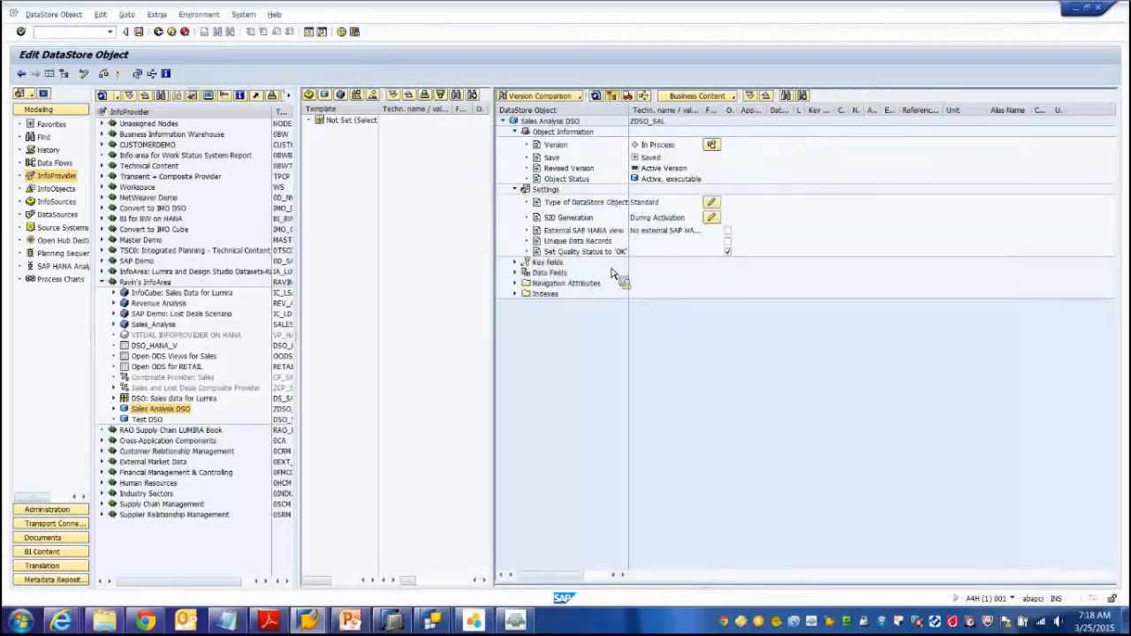
left_click_drag(629, 115, 750, 141)
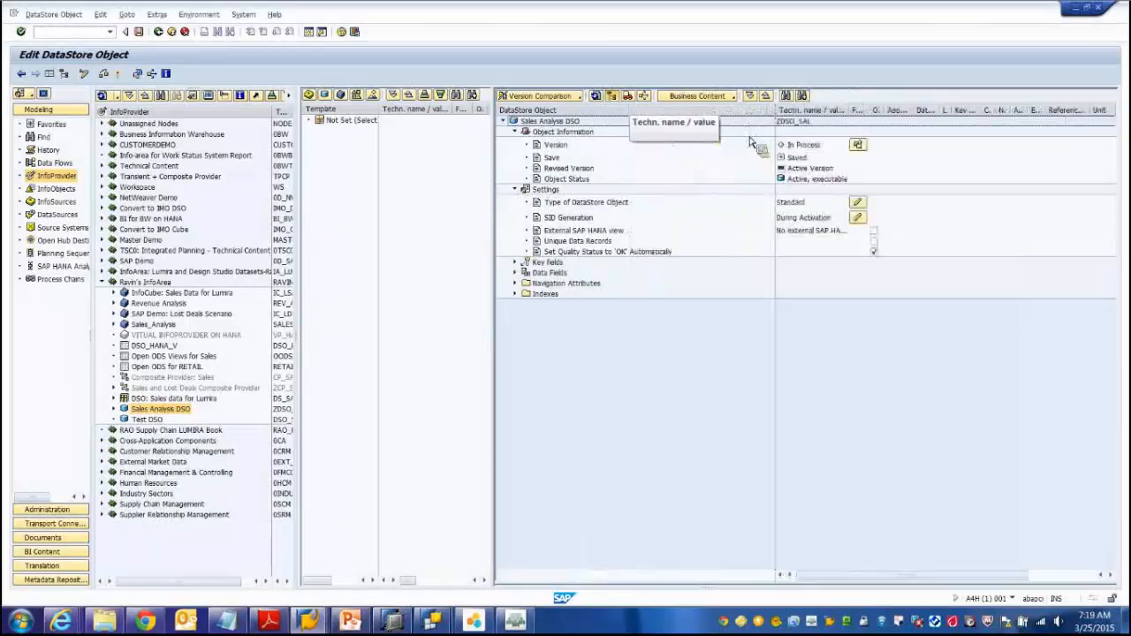
left_click(623, 233)
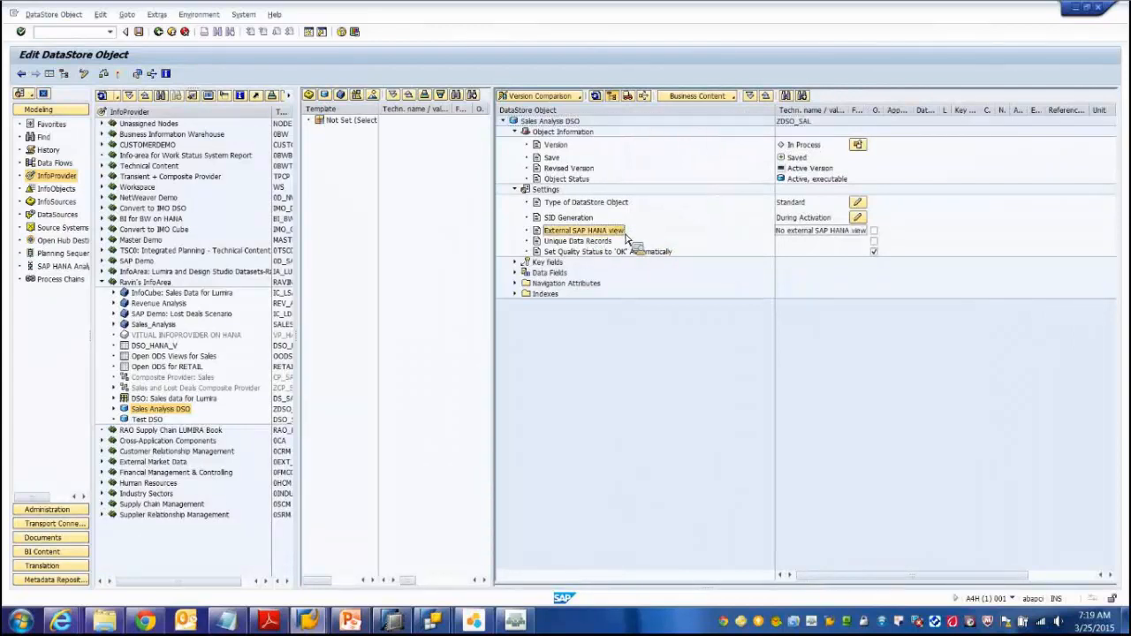
left_click(875, 233)
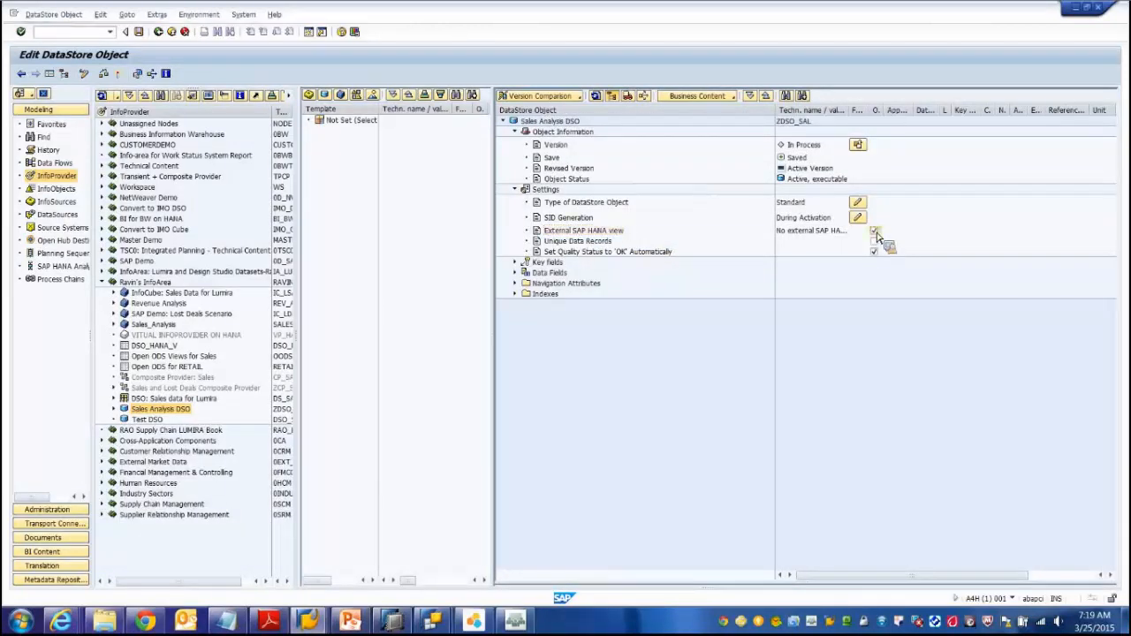
left_click(117, 75)
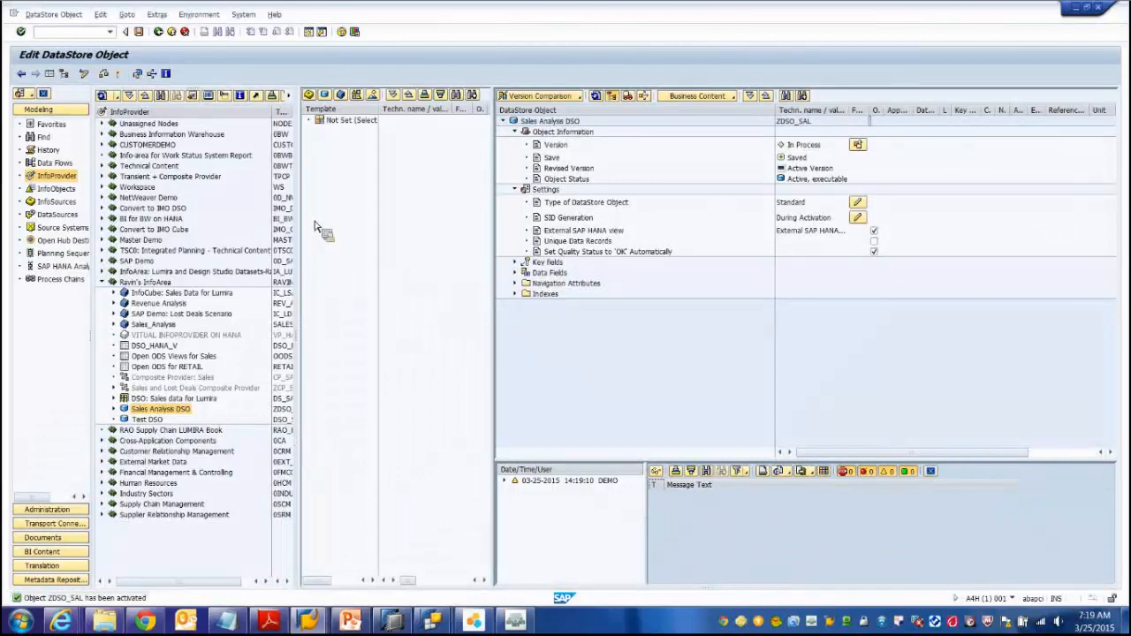
left_click(158, 32)
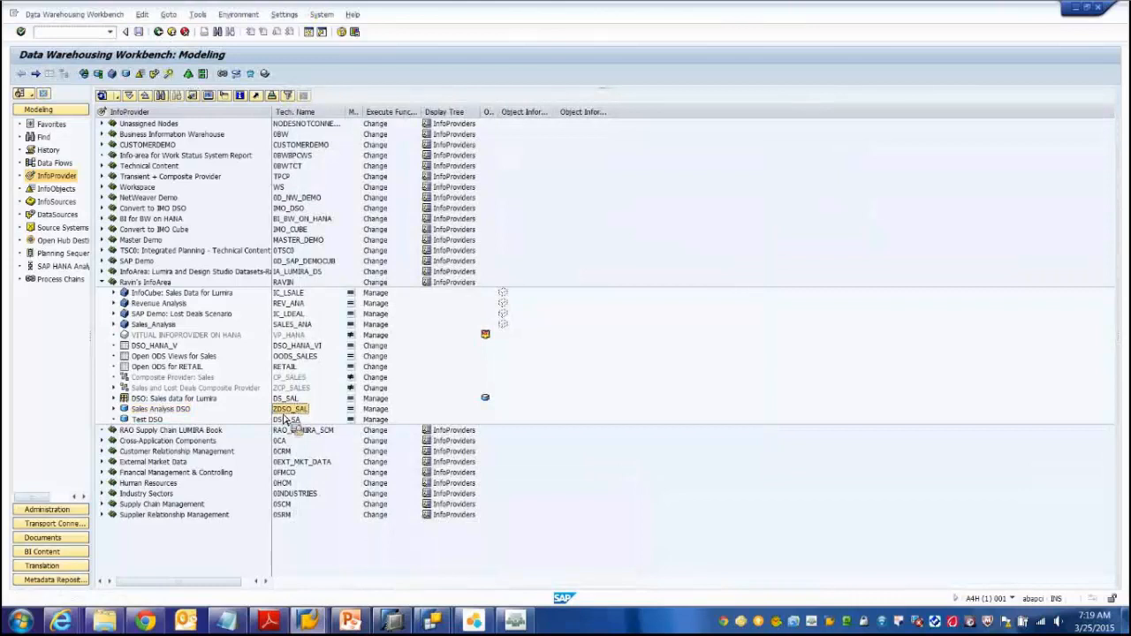
Step: Switch to SAP HANA Studio, refresh the system-local > bw > bw2hana package and expand its Analytic Views folder
left_click(393, 621)
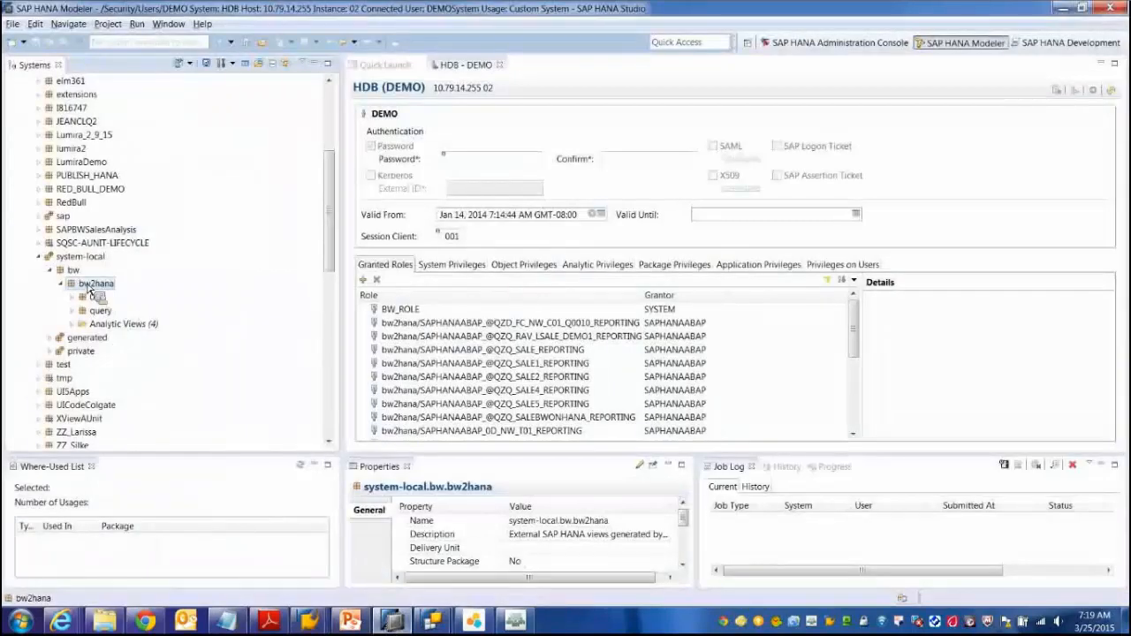
right_click(91, 285)
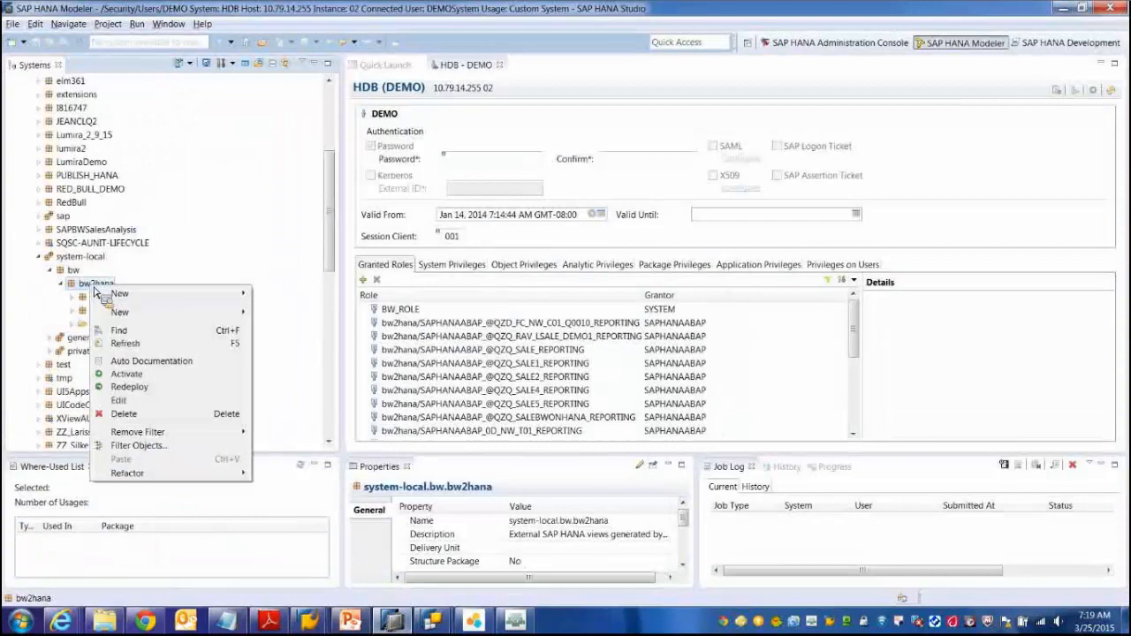
left_click(154, 327)
right_click(99, 286)
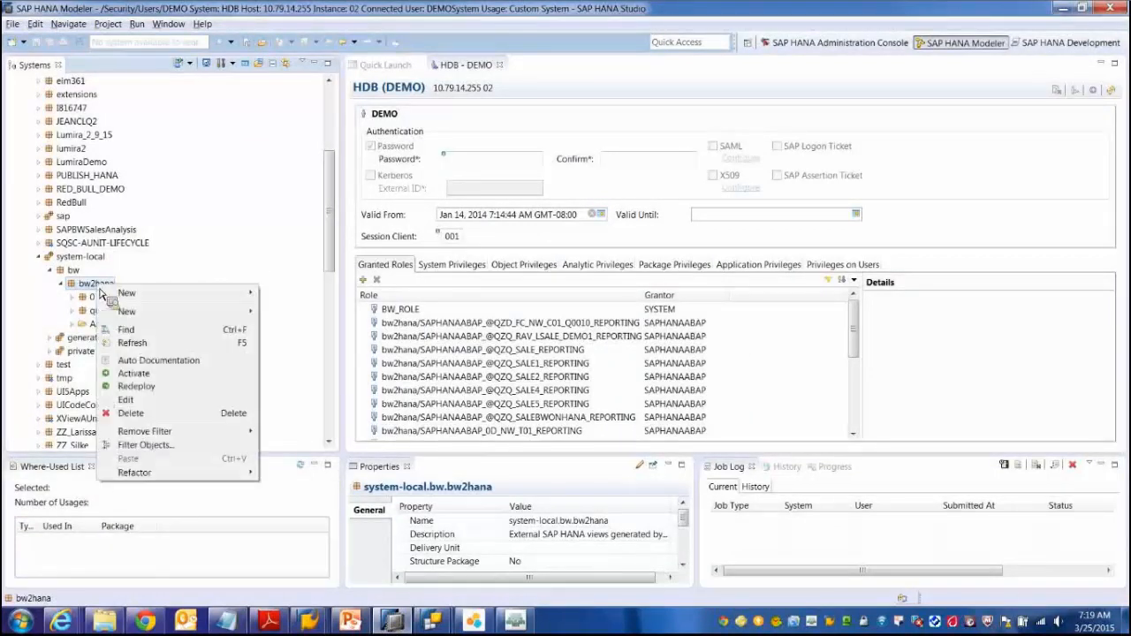
left_click(132, 343)
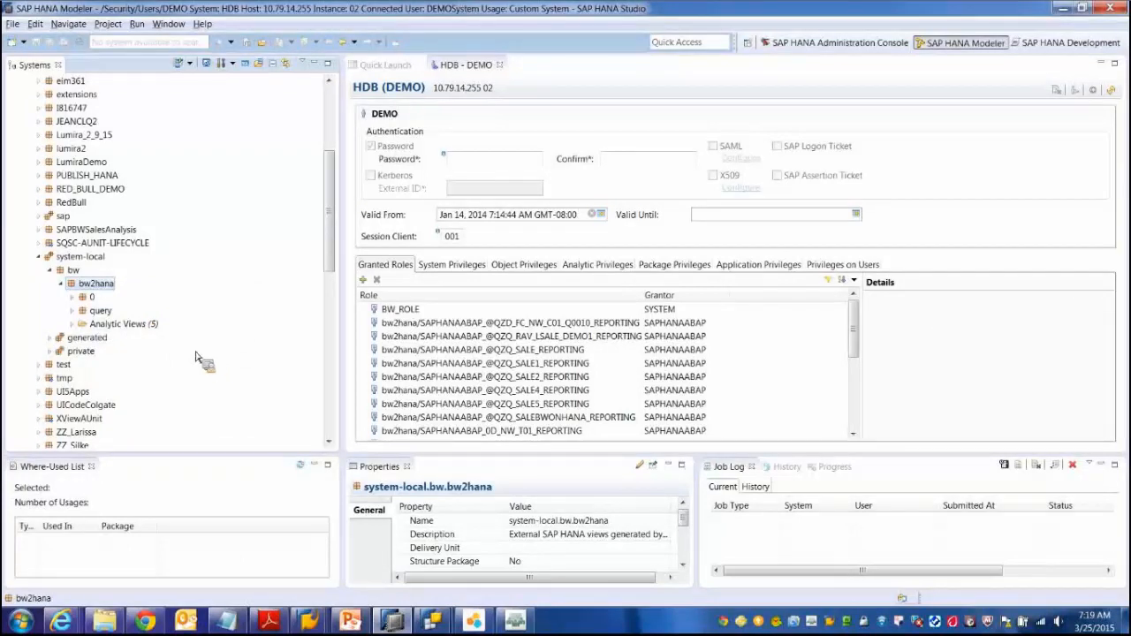
left_click(71, 325)
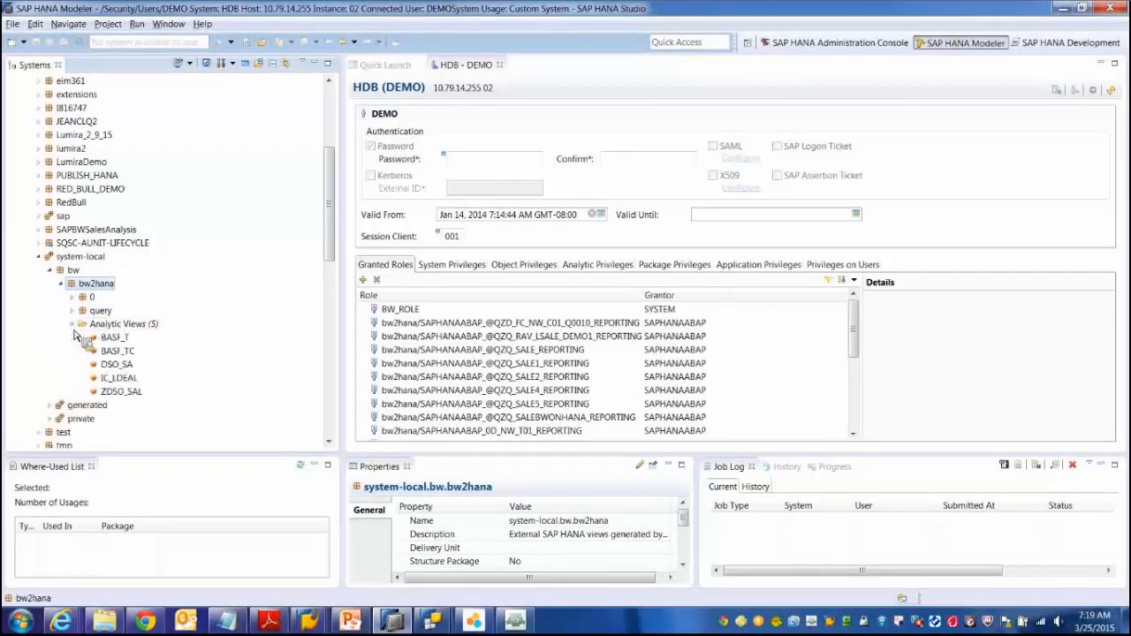
Step: Open a data preview of the ZDSO_SAL analytic view and show its raw data
left_click(130, 393)
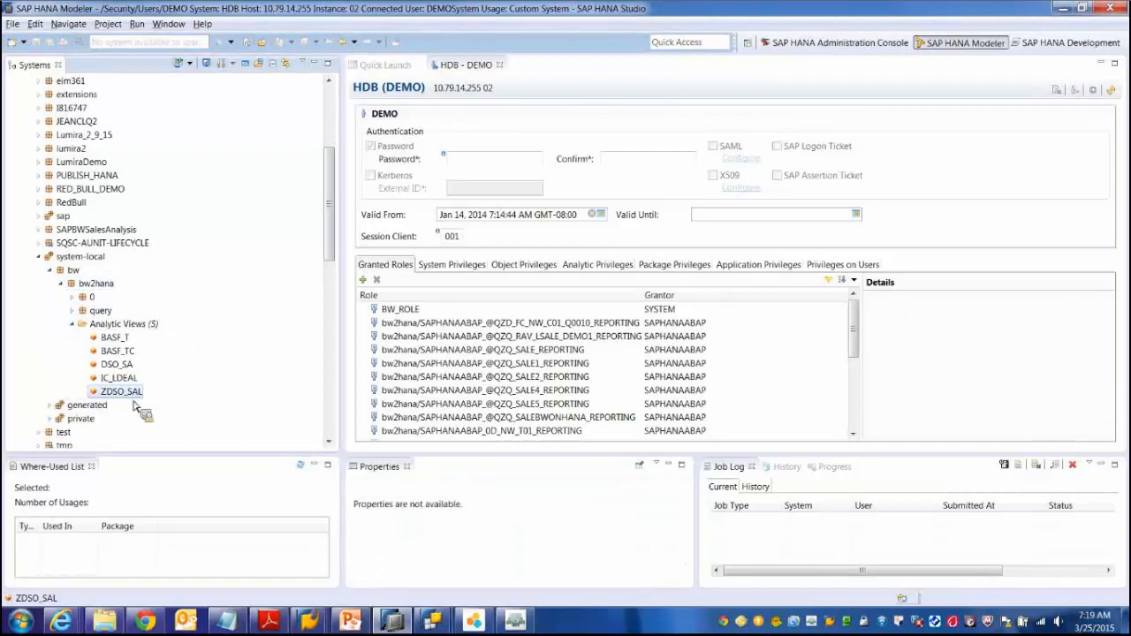
right_click(138, 399)
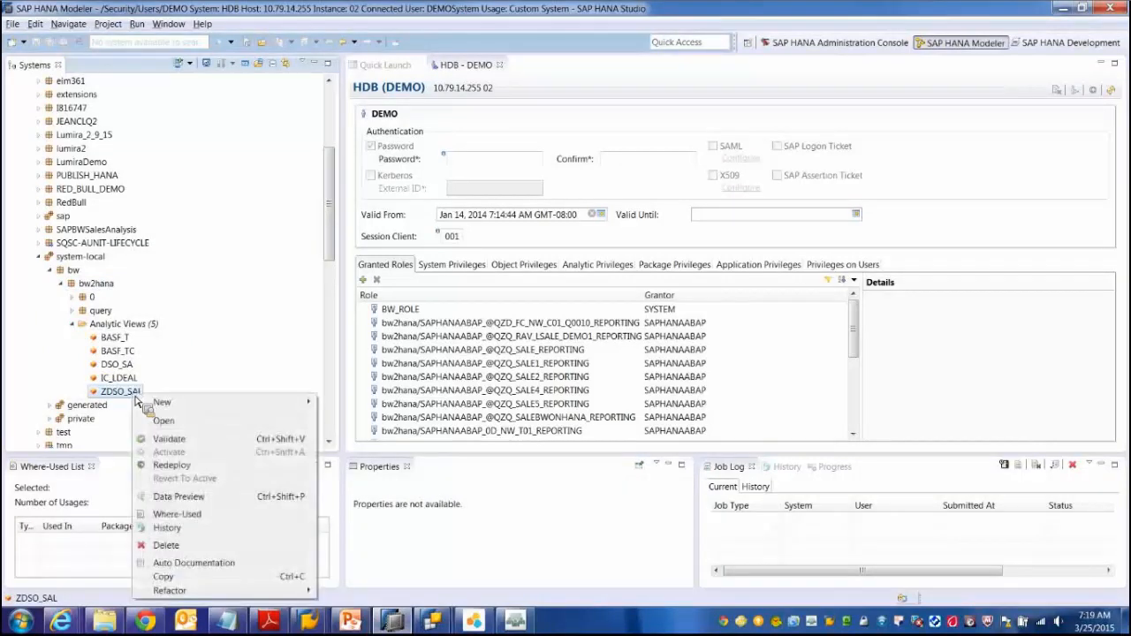
left_click(188, 497)
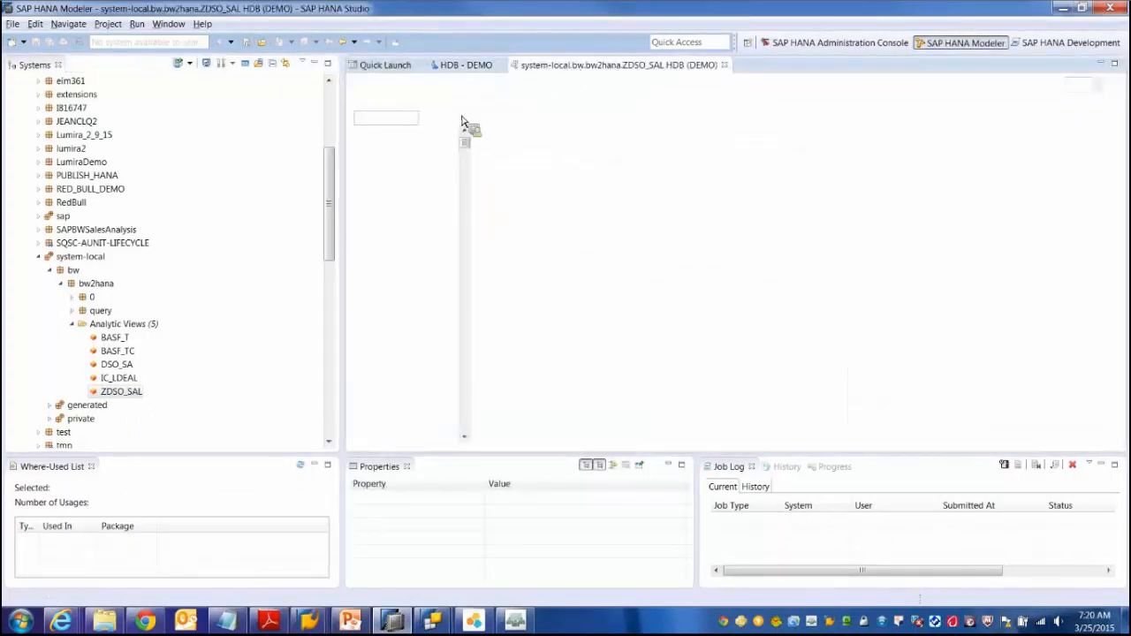
left_click(497, 91)
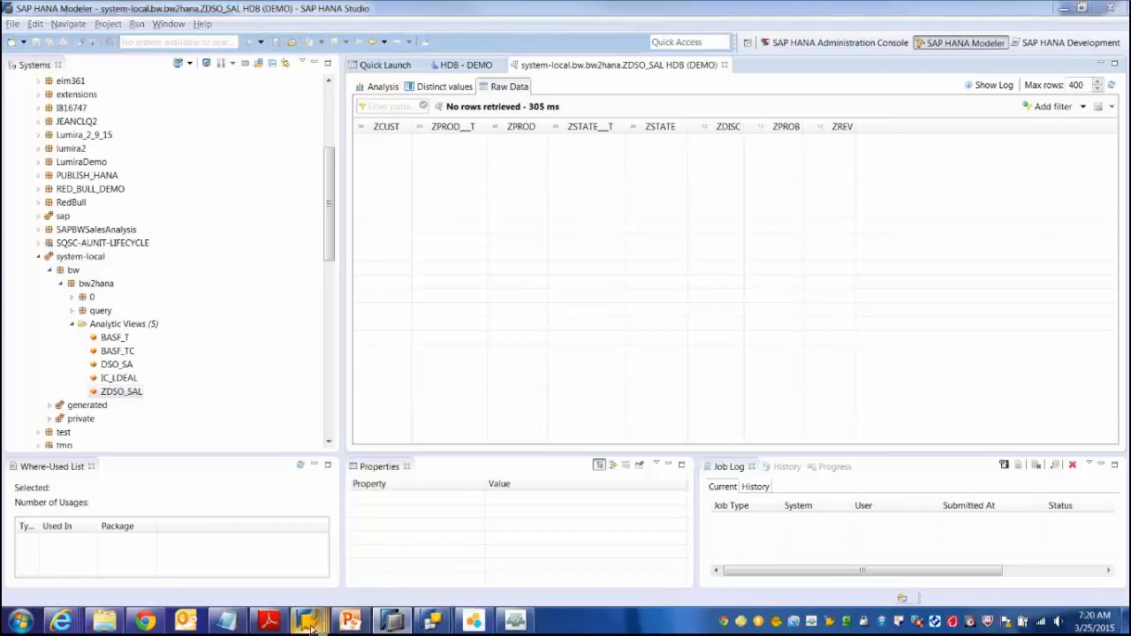
Step: Return to the Data Warehousing Workbench and open the Sales Data for Lumira InfoCube in change mode
mouse_move(308, 621)
left_click(323, 556)
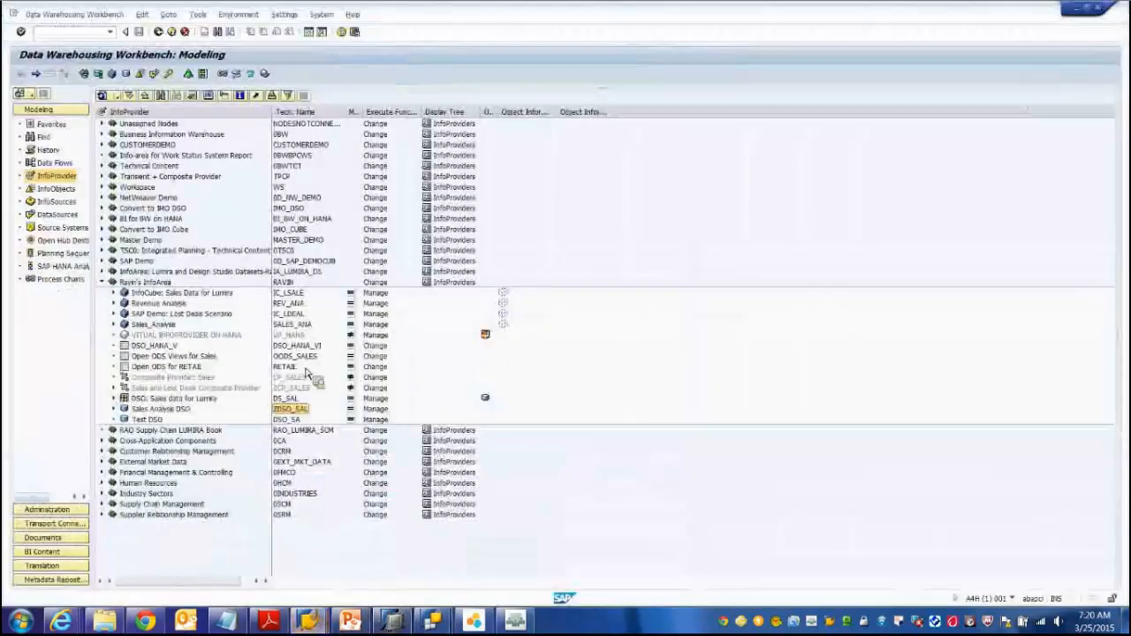
right_click(174, 295)
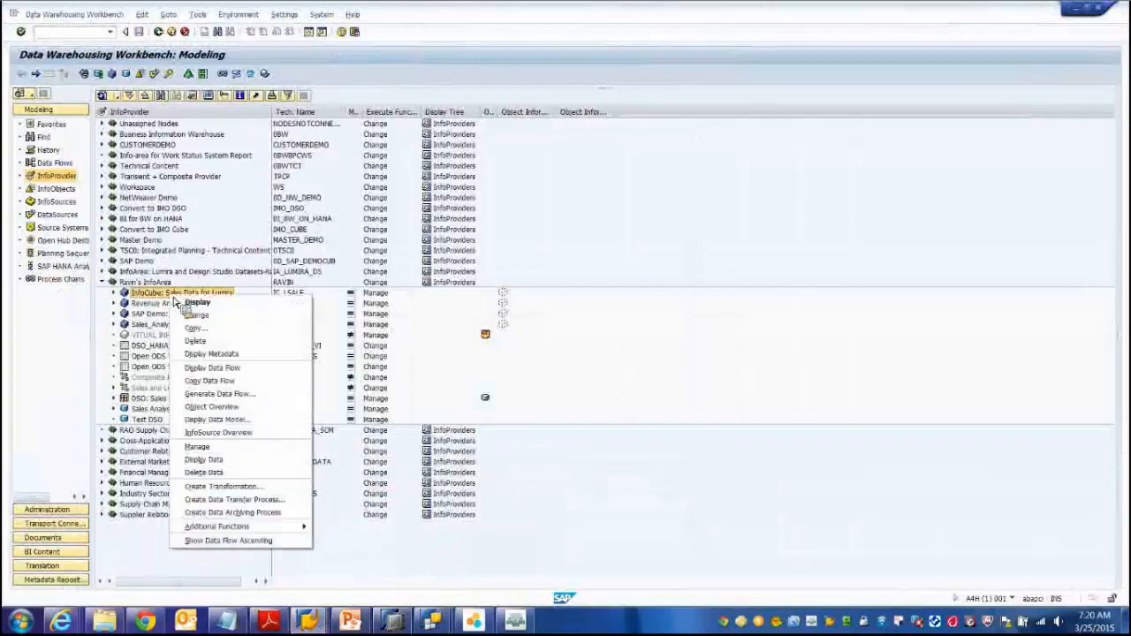
left_click(114, 316)
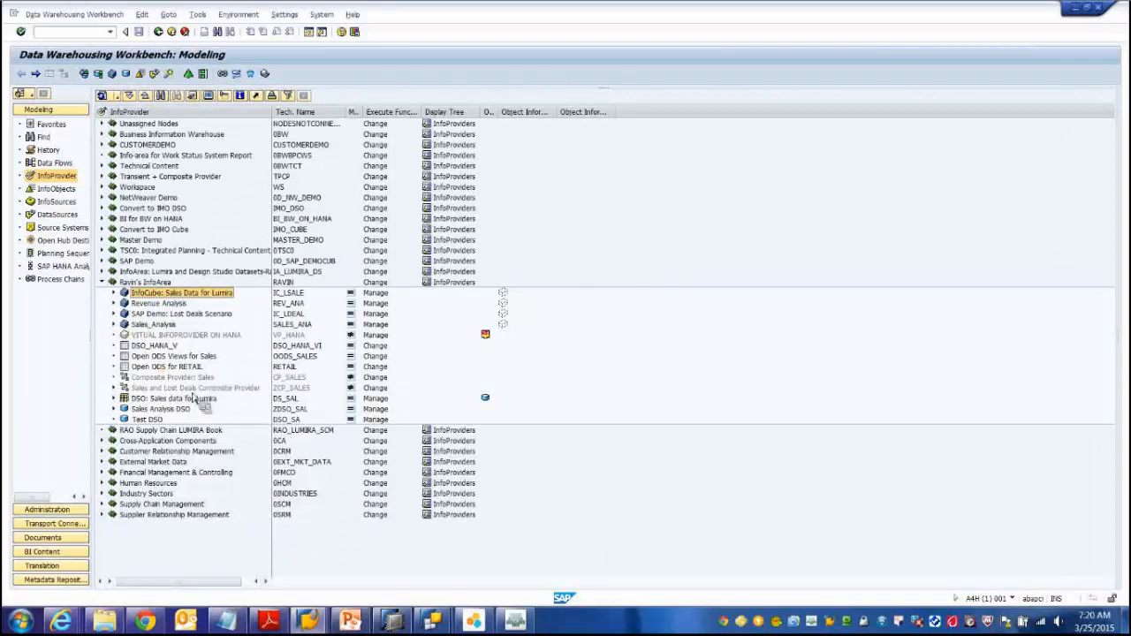
left_click(159, 326)
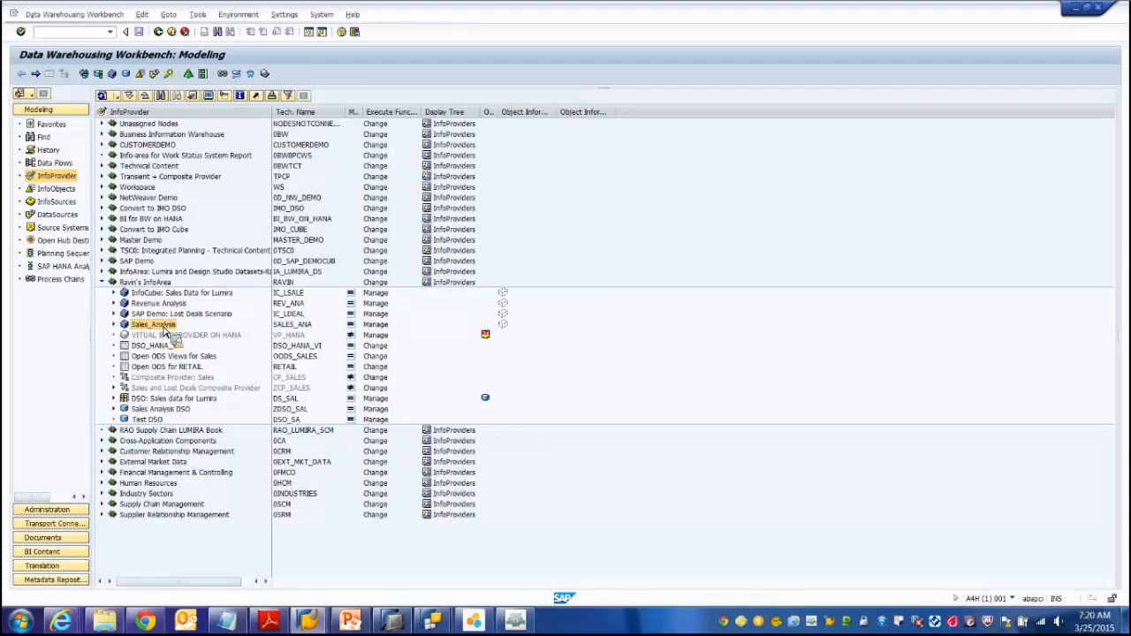
right_click(163, 331)
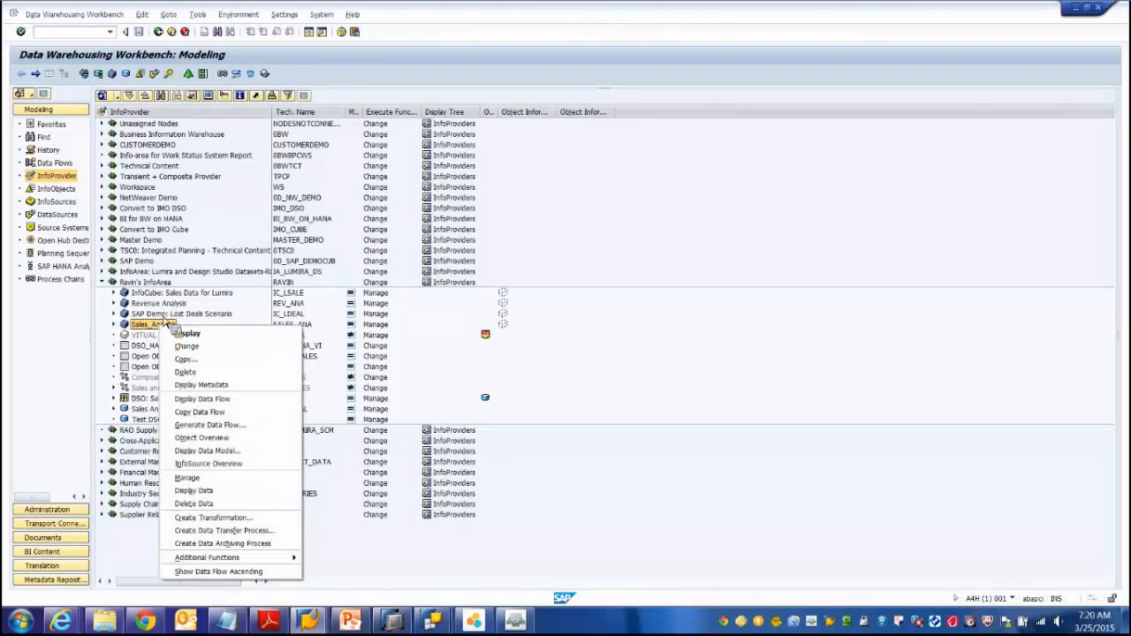
left_click(174, 296)
right_click(176, 305)
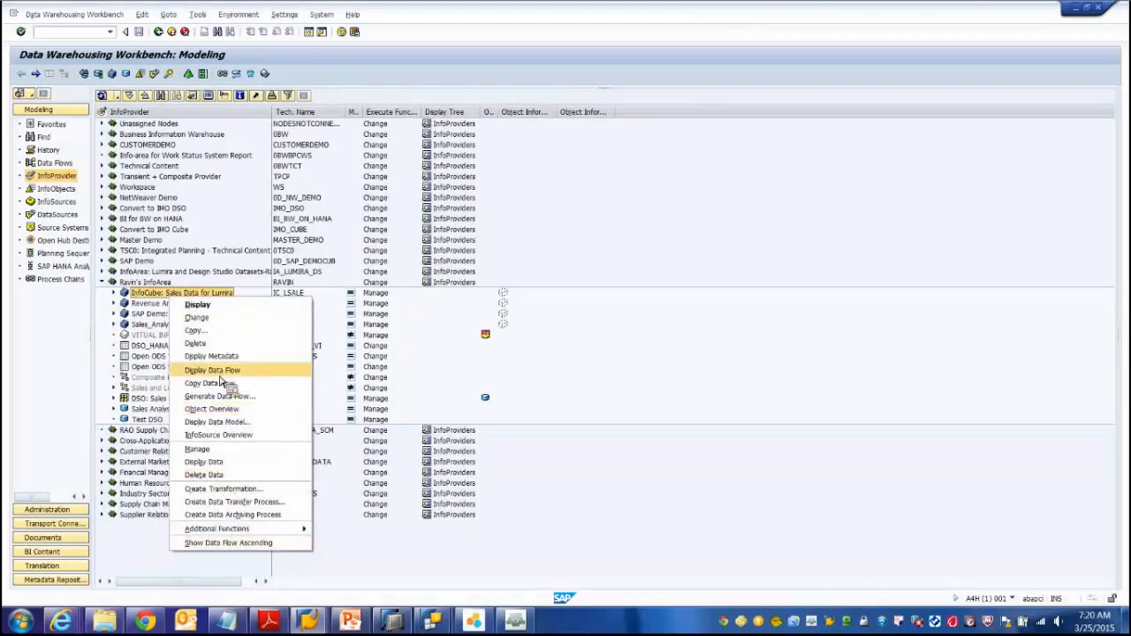
left_click(196, 320)
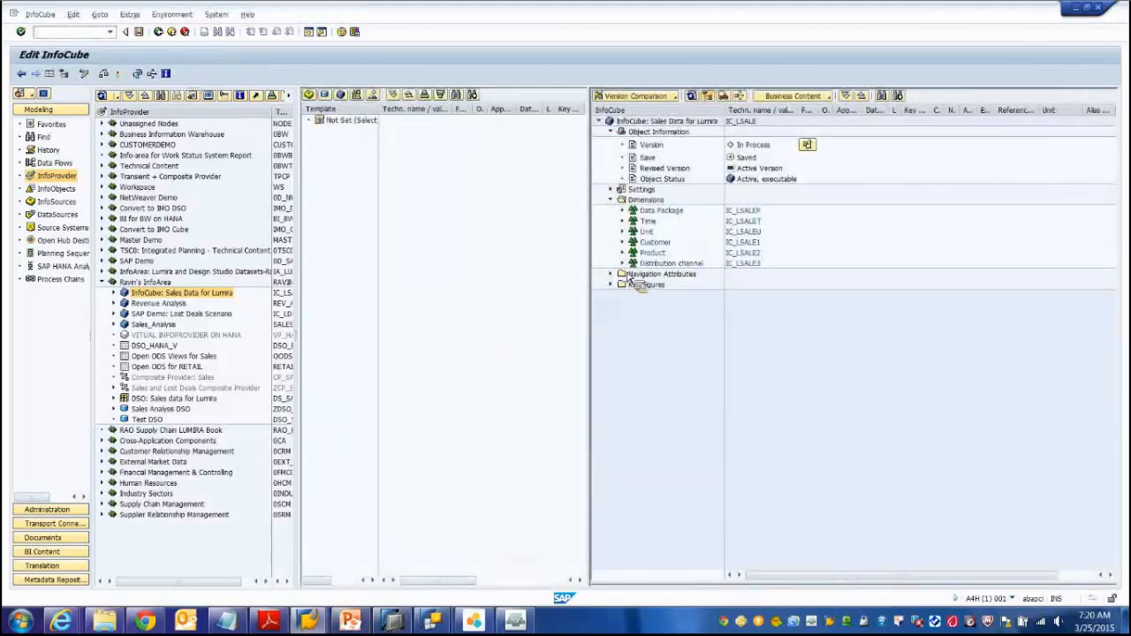
Step: Enable the External SAP HANA view setting of the Sales Data for Lumira InfoCube and activate the object
left_click(610, 190)
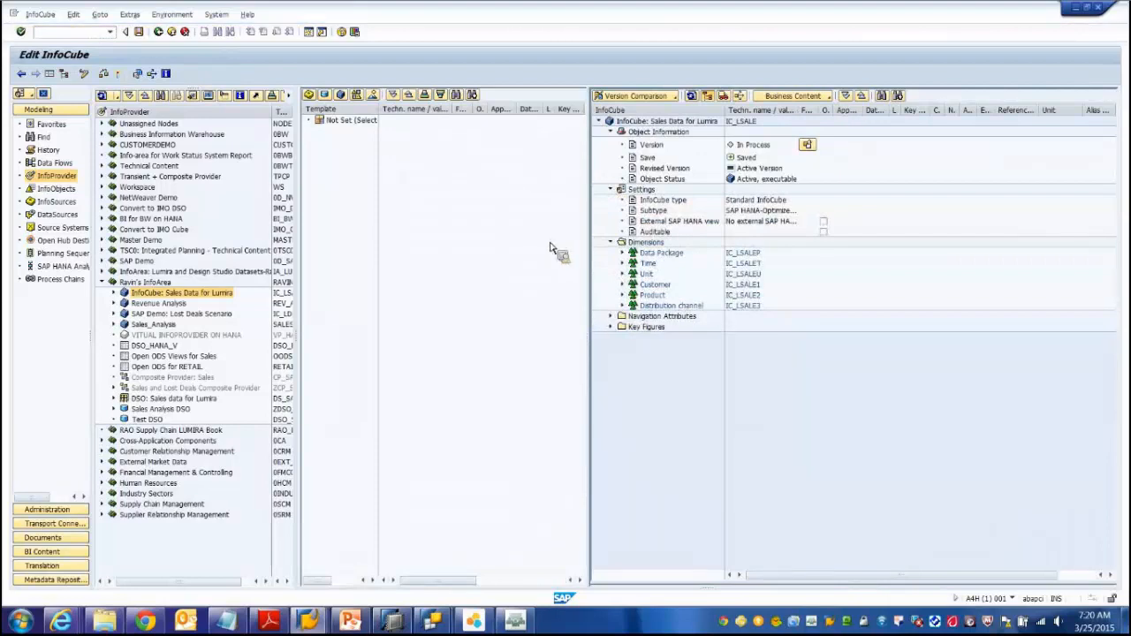
left_click(824, 221)
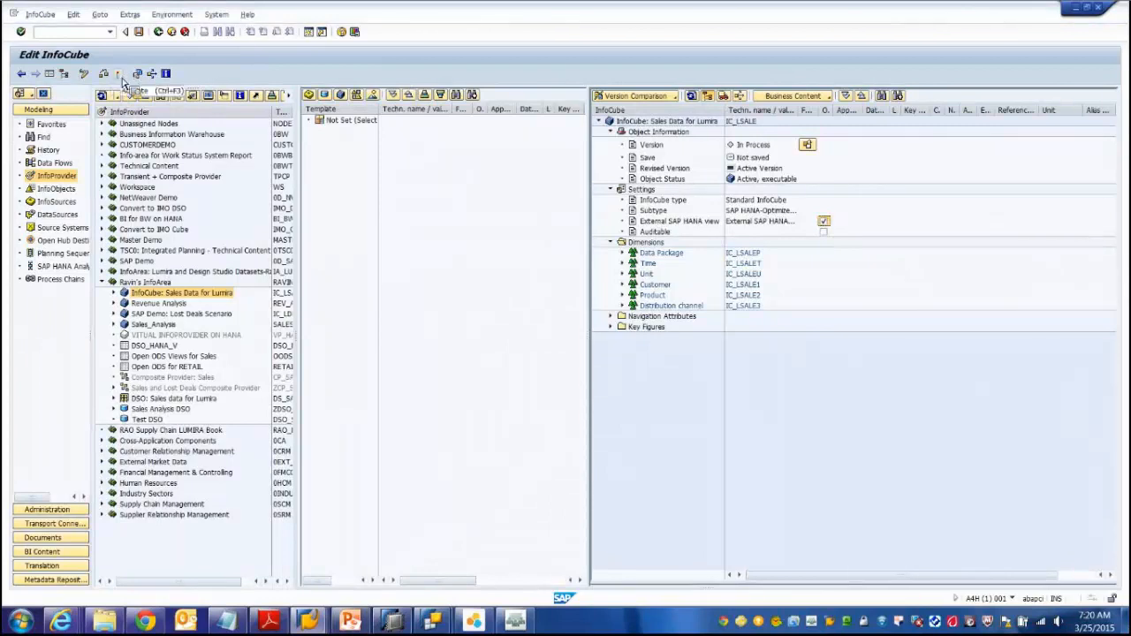
left_click(119, 76)
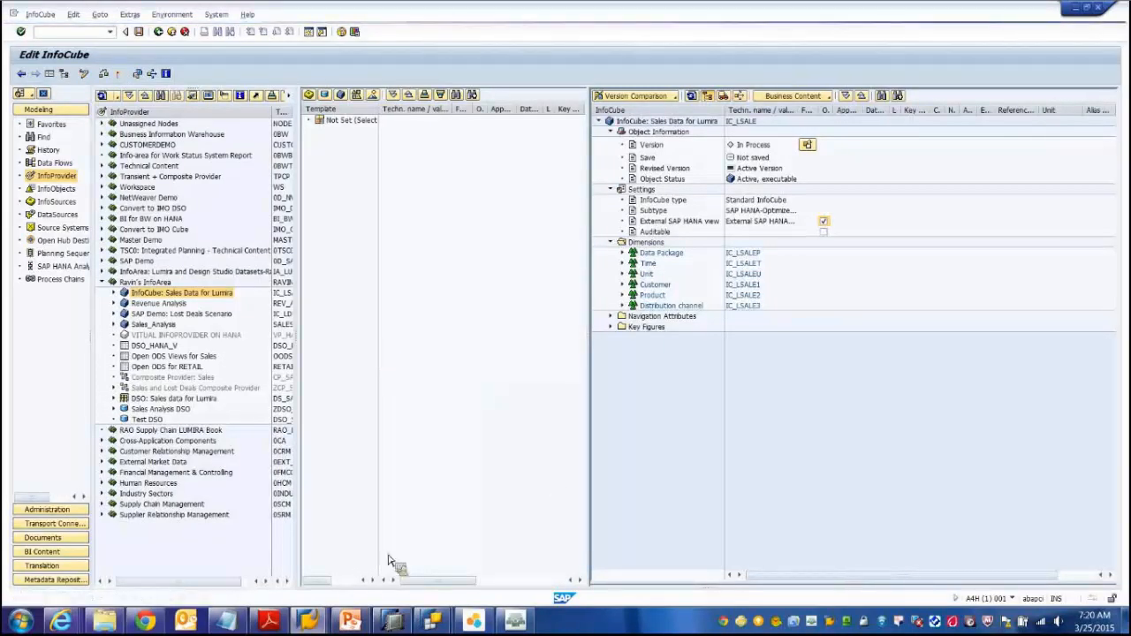
Step: Go back to SAP HANA Studio and refresh the bw2hana package to update its list of analytic views
mouse_move(402, 630)
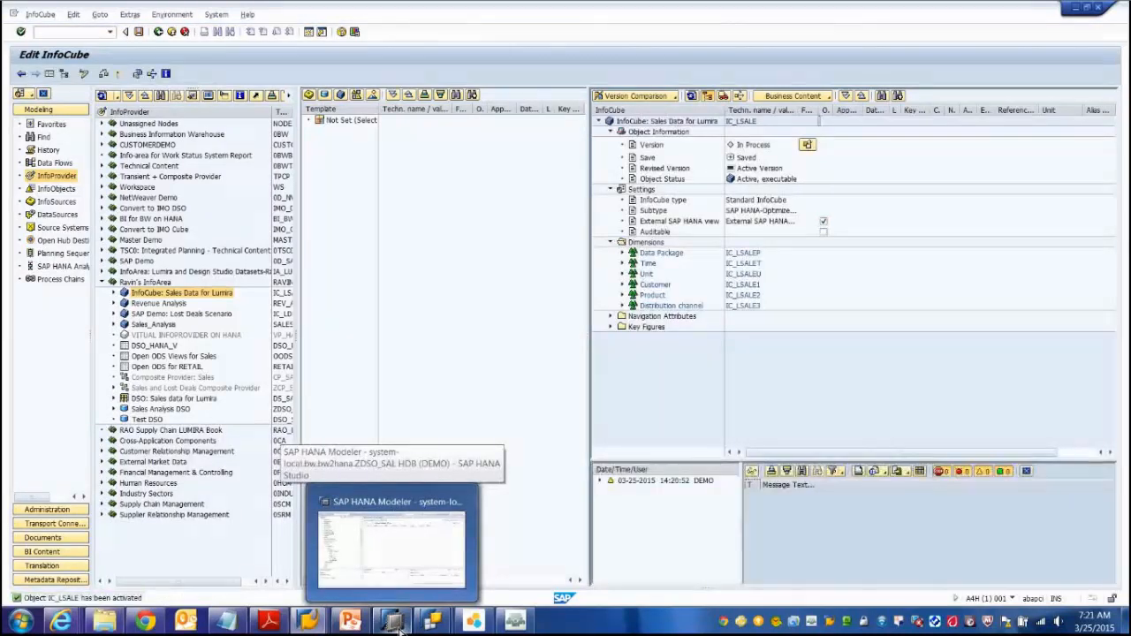
left_click(400, 627)
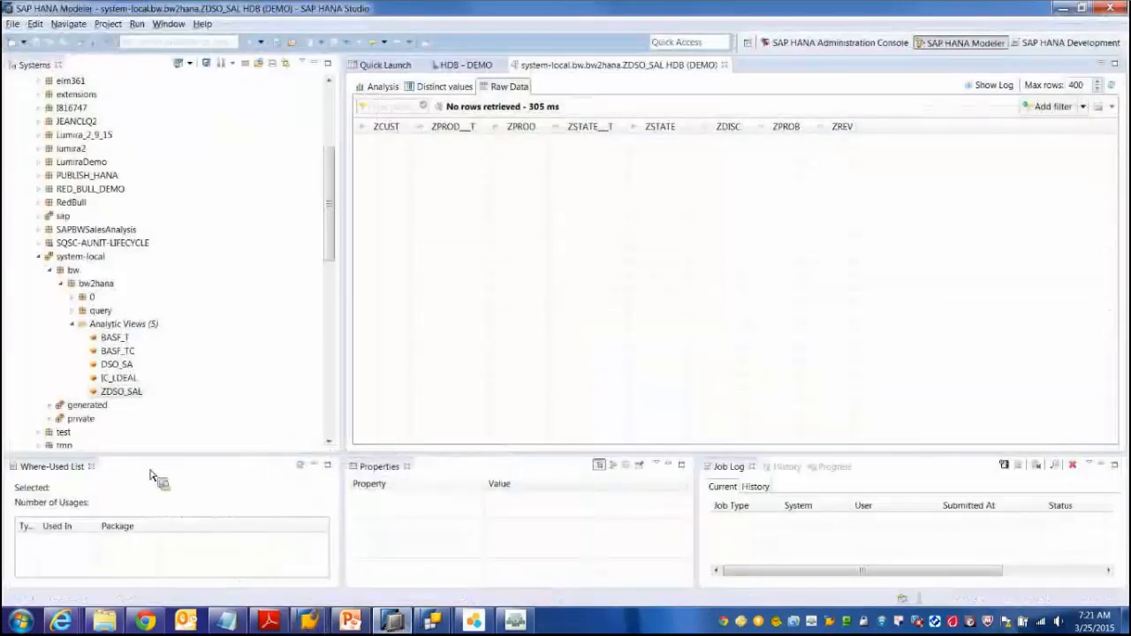
left_click(121, 325)
left_click_drag(121, 329, 98, 293)
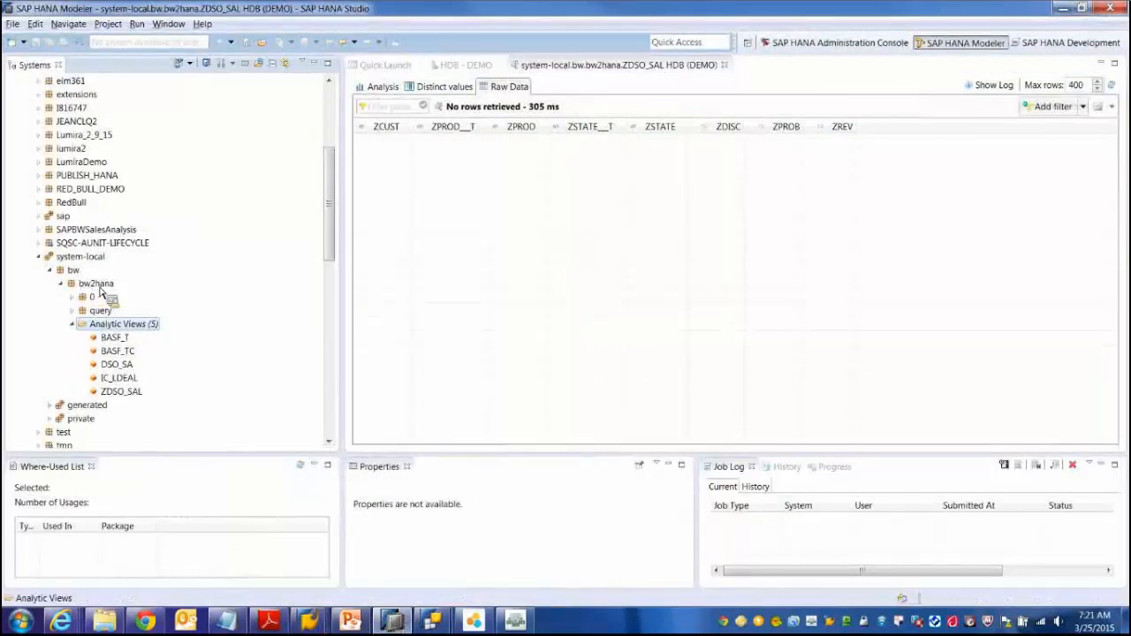
right_click(99, 290)
left_click(131, 342)
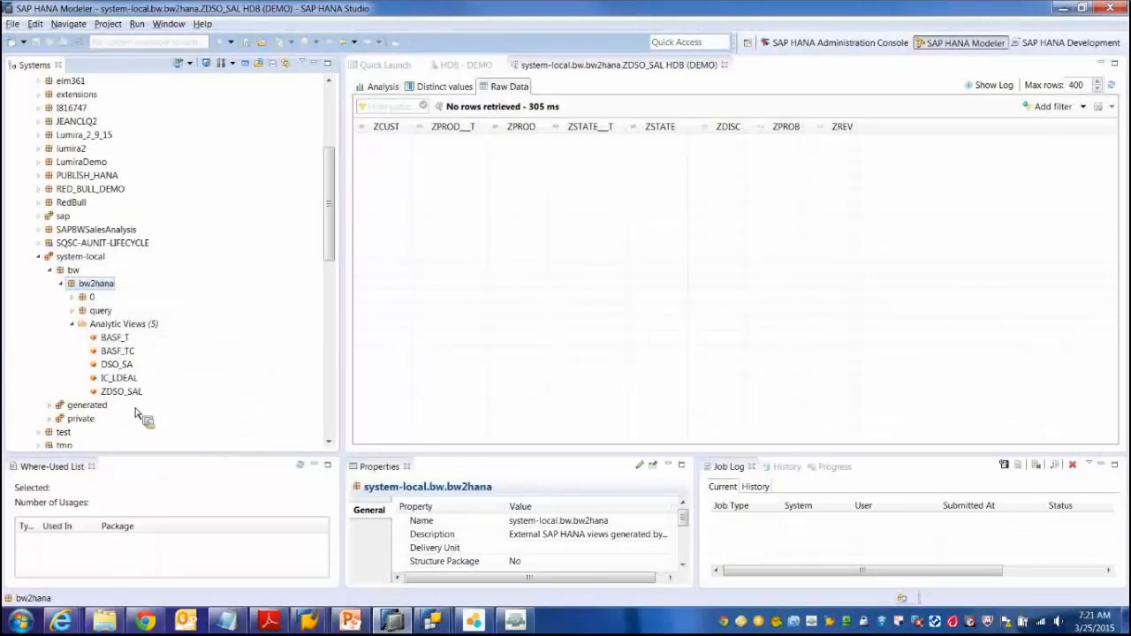
left_click(72, 324)
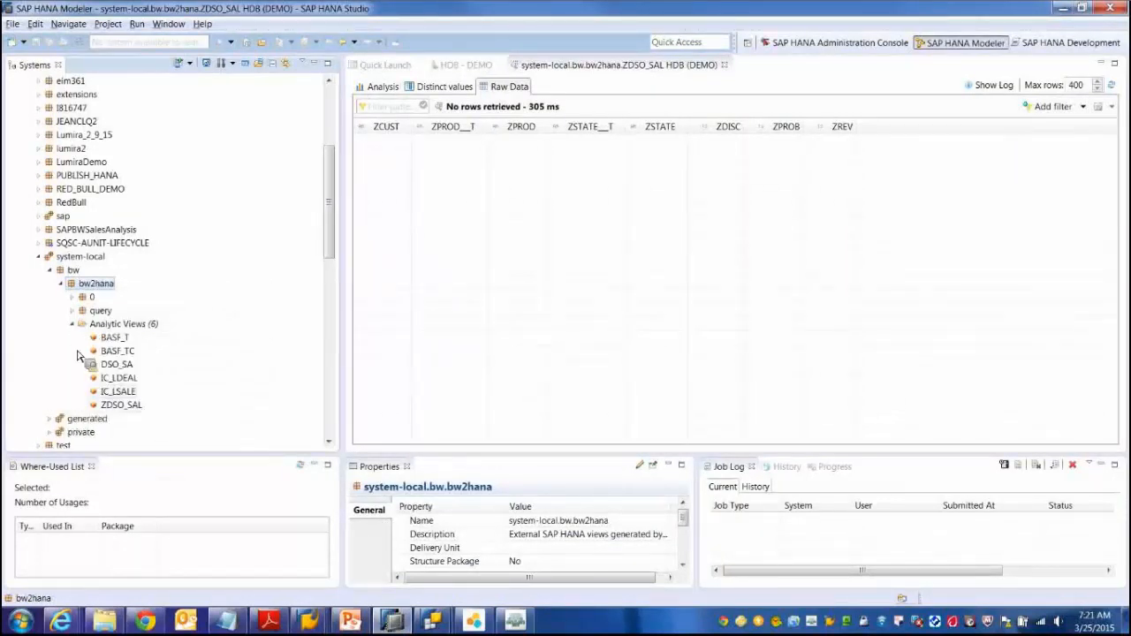
Step: Open a data preview of the IC_LSALE analytic view and examine all columns of its raw data
right_click(129, 397)
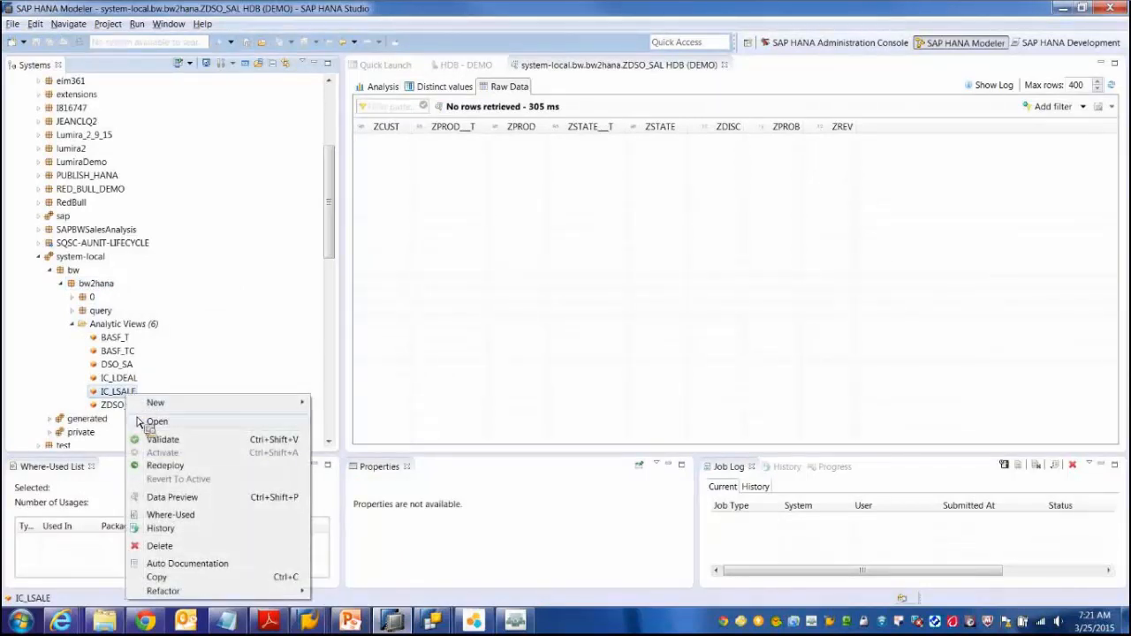
left_click(179, 497)
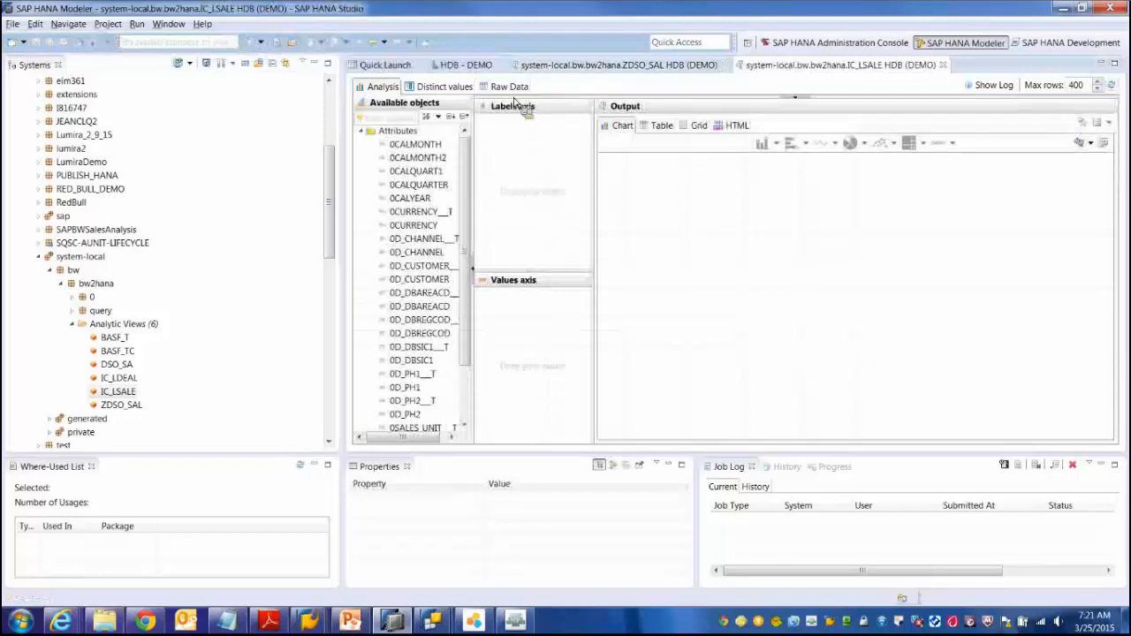
left_click(511, 88)
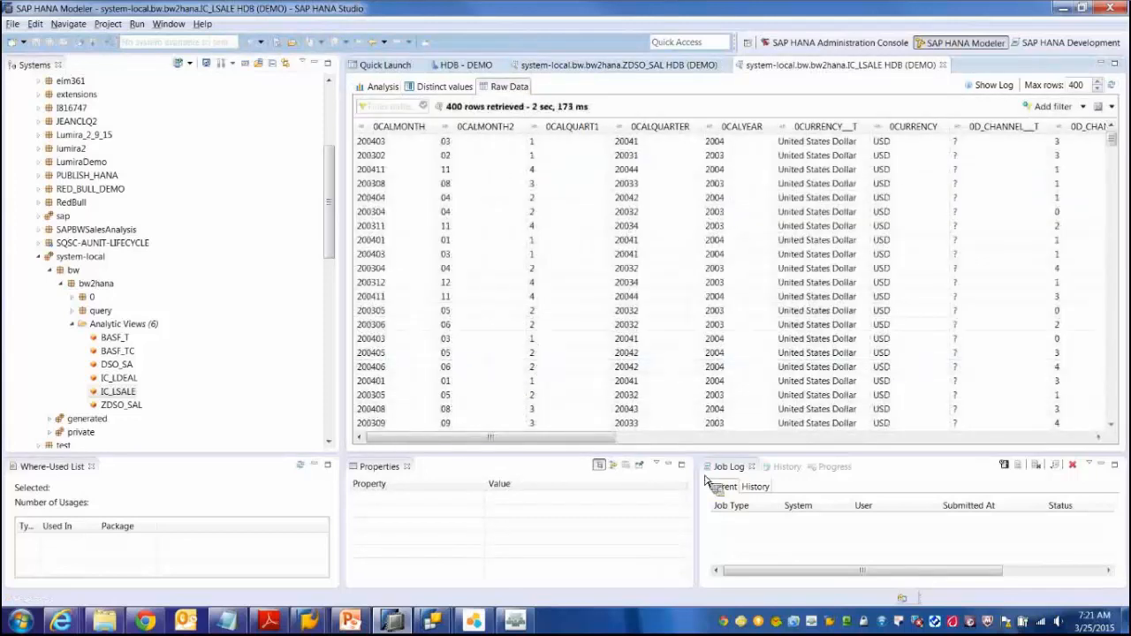
left_click_drag(601, 437, 1105, 451)
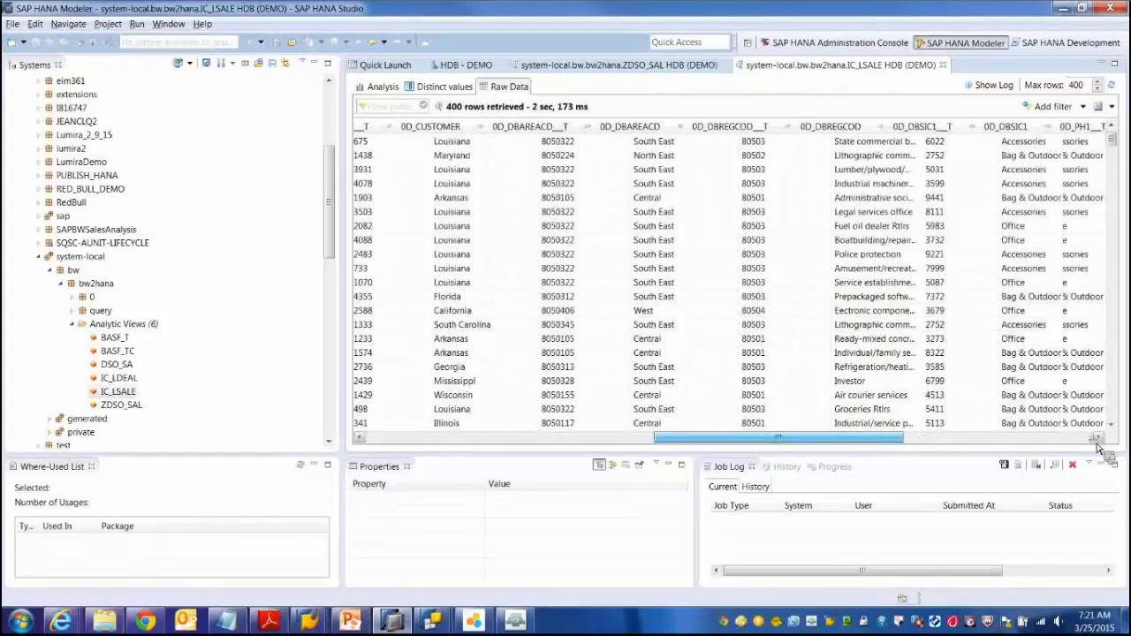
mouse_move(1115, 146)
left_mouse_down()
mouse_move(1125, 376)
mouse_move(1115, 139)
left_mouse_up()
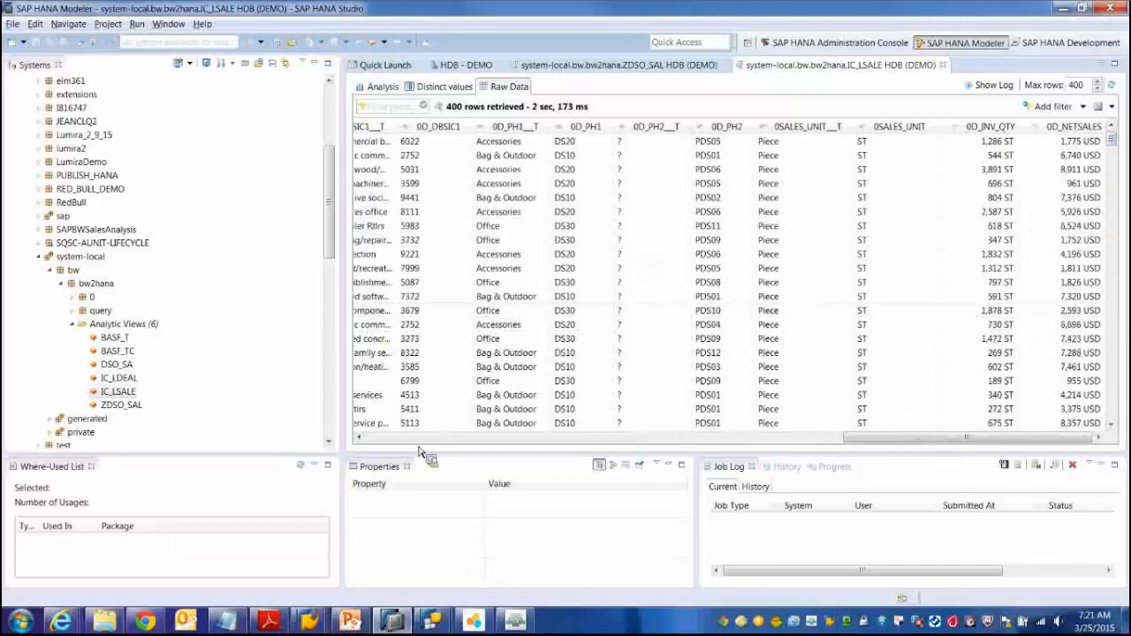
left_click_drag(1087, 439, 350, 461)
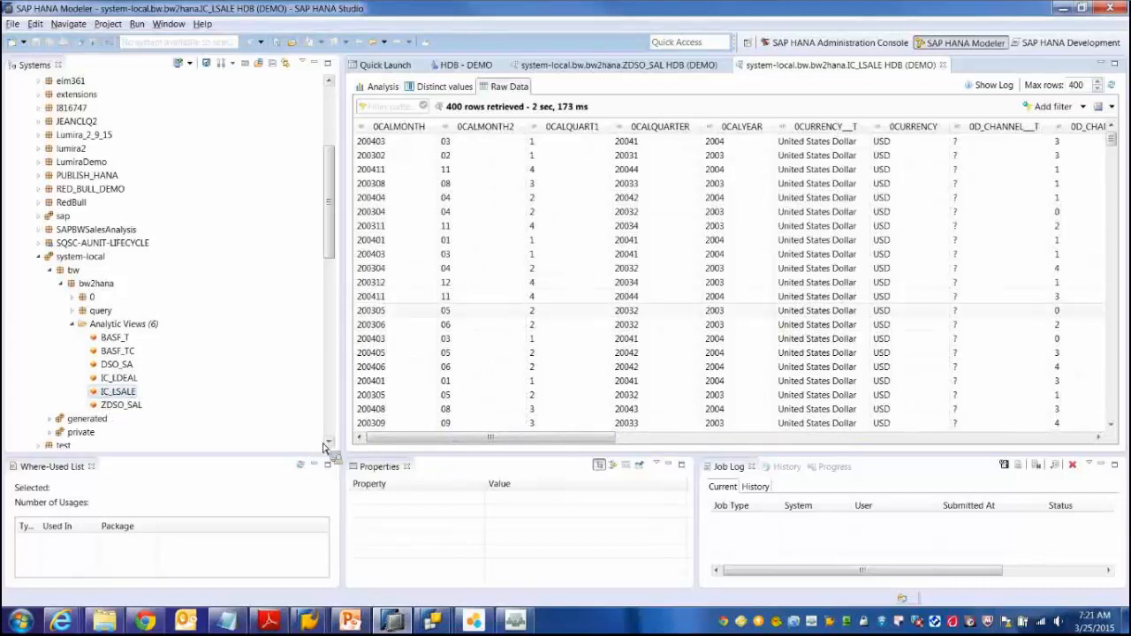
Step: Return to the SAP session with the InfoCube and leave its editor for the Modeling overview
left_click(311, 626)
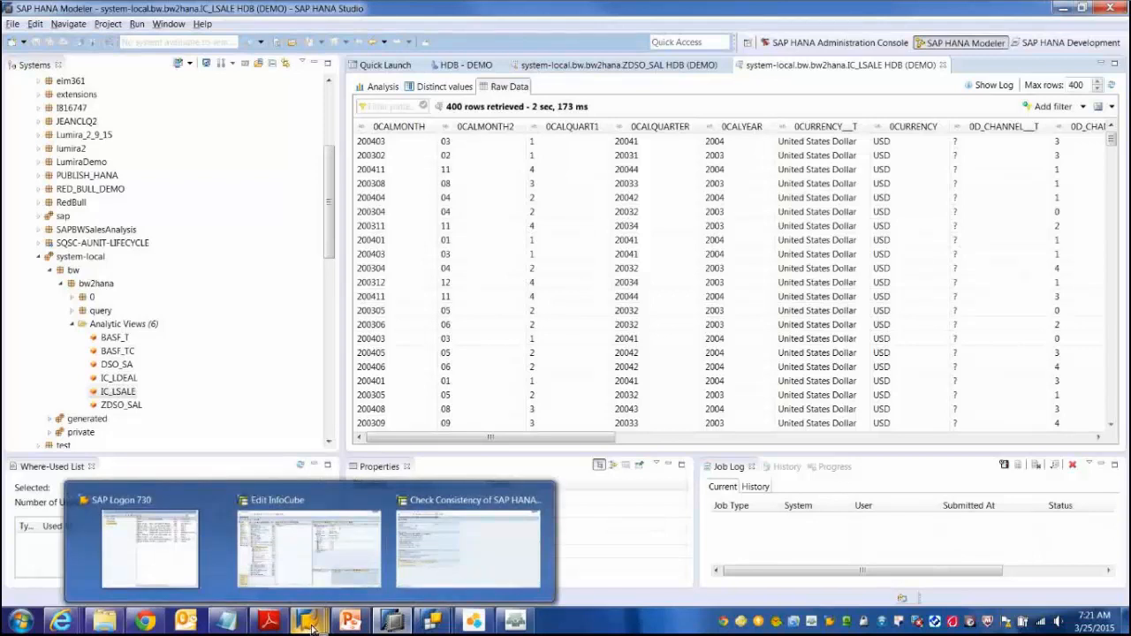
left_click(318, 555)
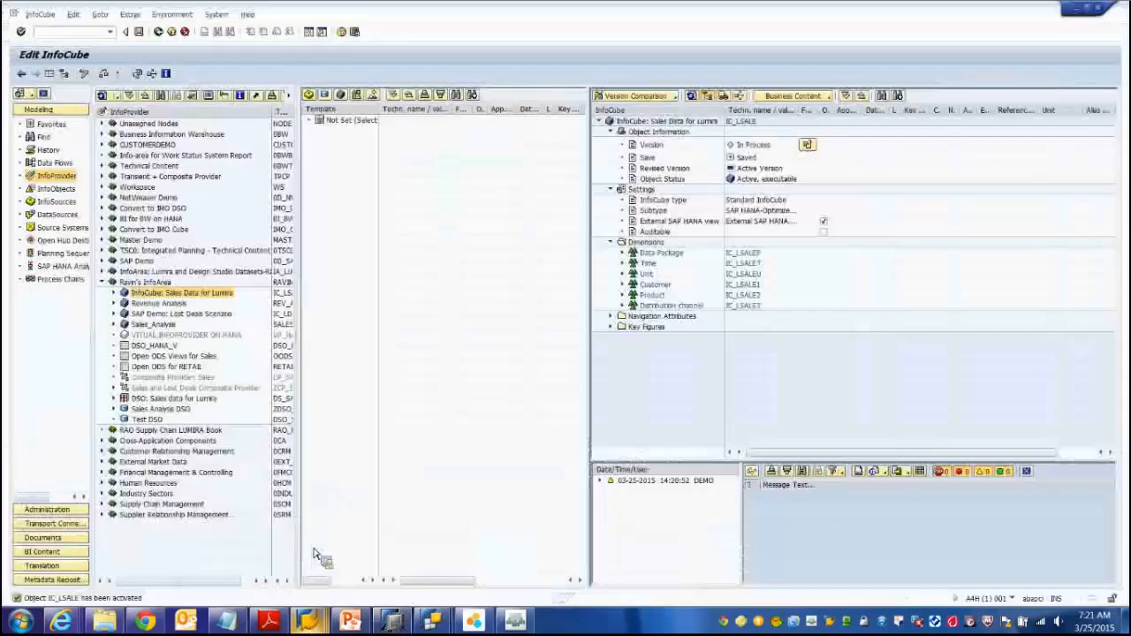
left_click(159, 32)
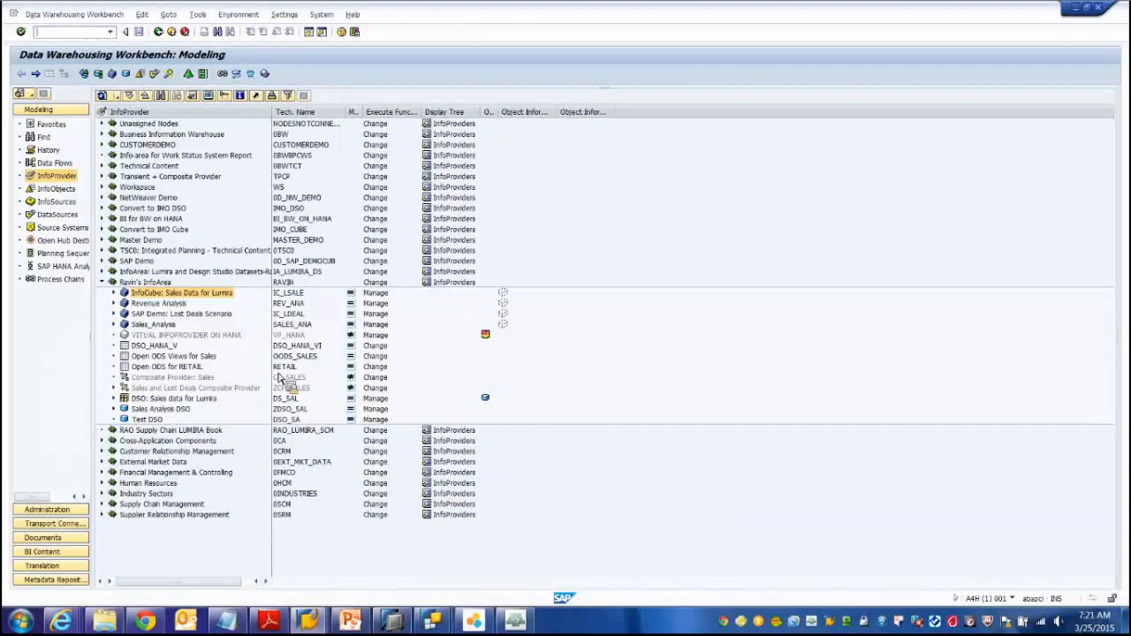
Step: Bring up the New Query dialog for selecting an InfoProvider and cancel it
left_click(433, 621)
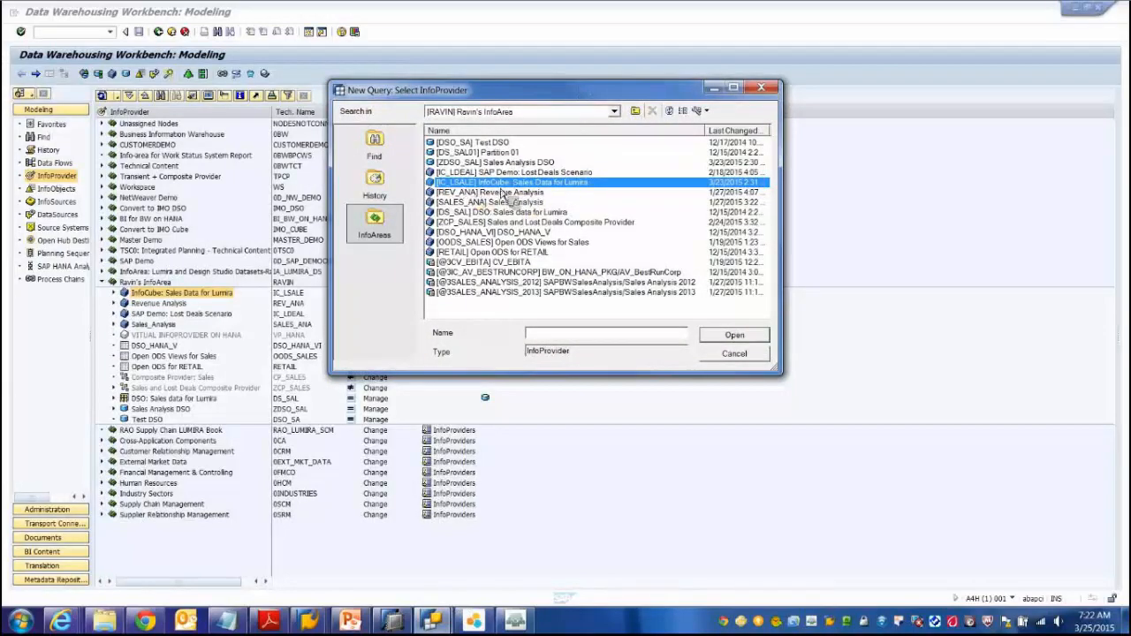
left_click(738, 354)
left_click(737, 354)
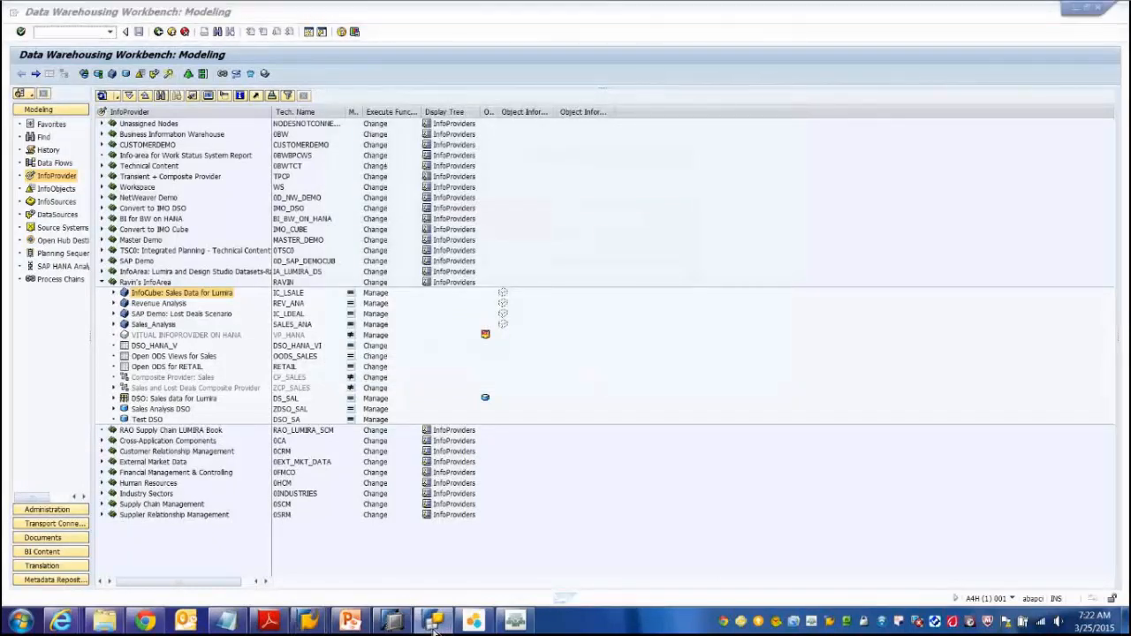
Step: Switch to BEx Query Designer in a maximized window and place Product group and Product in the new query's rows
mouse_move(446, 627)
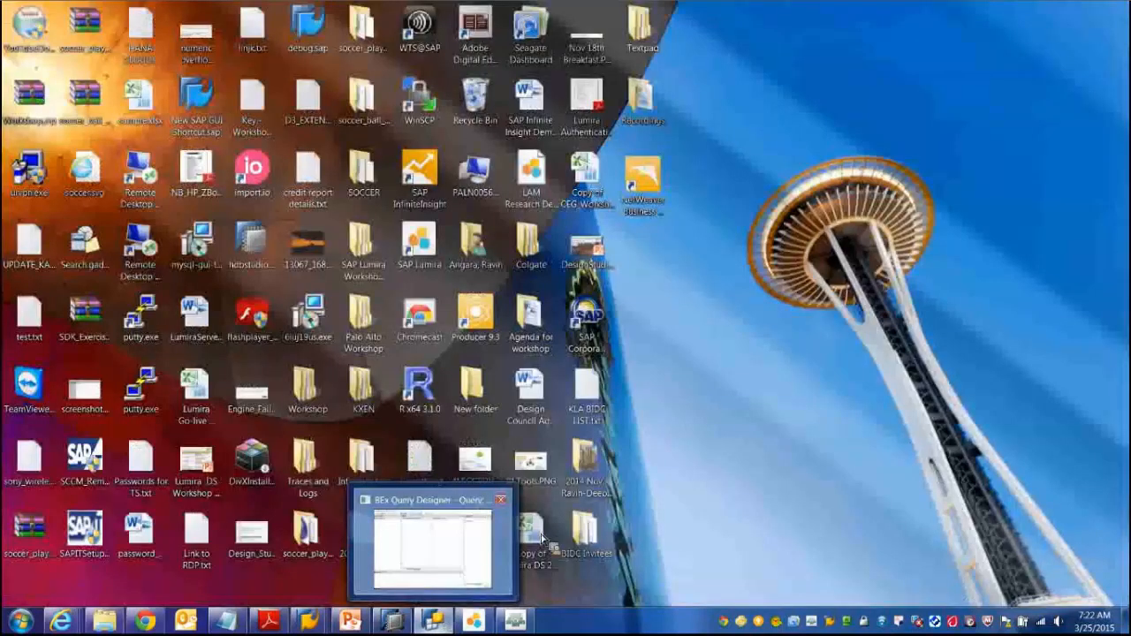
left_click(491, 545)
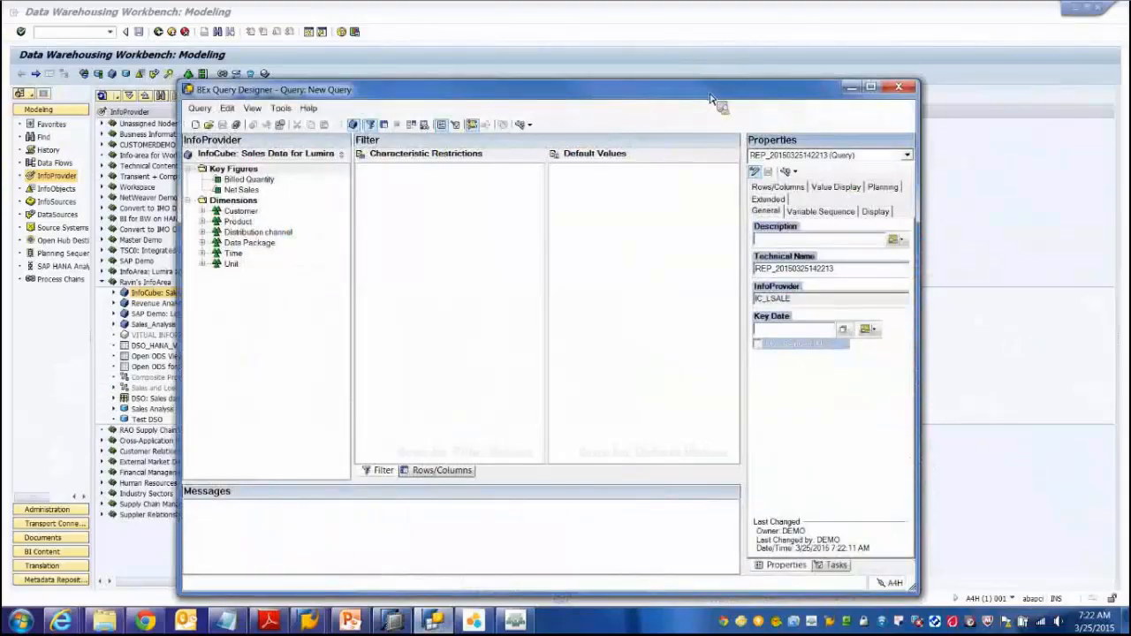
left_click(874, 87)
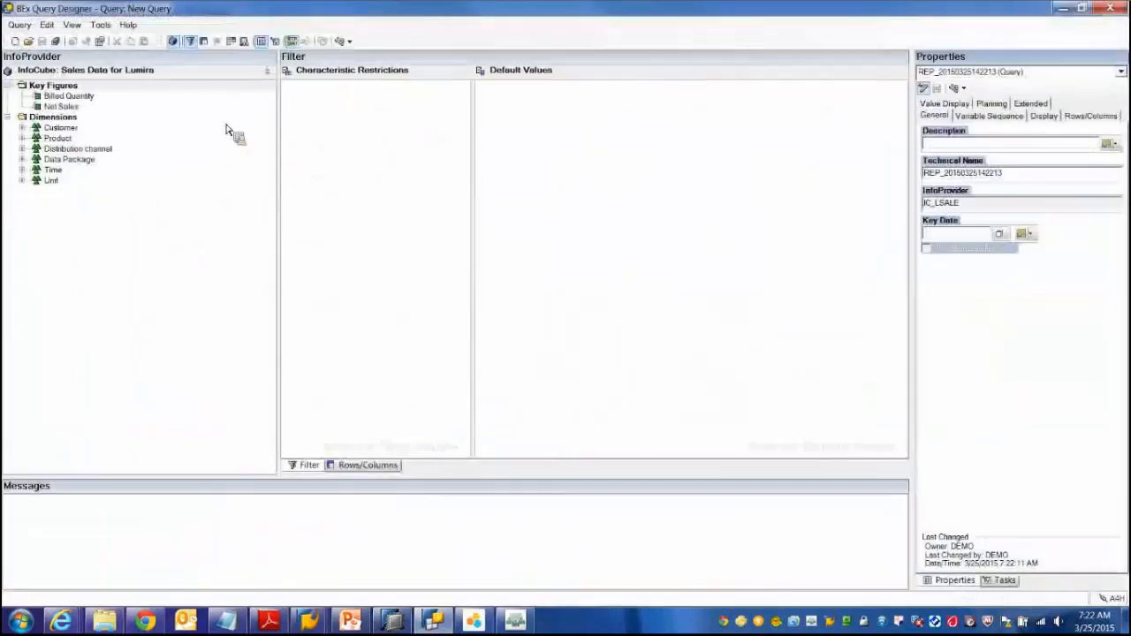
left_click(21, 137)
left_click(368, 465)
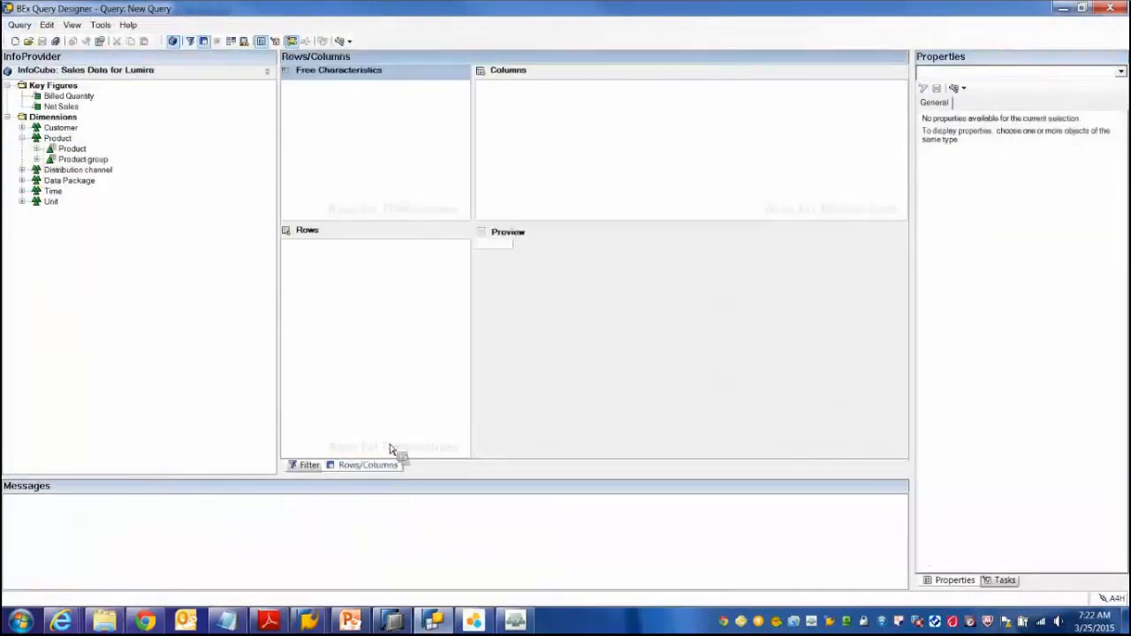
left_click_drag(78, 160, 360, 312)
left_click_drag(72, 148, 283, 250)
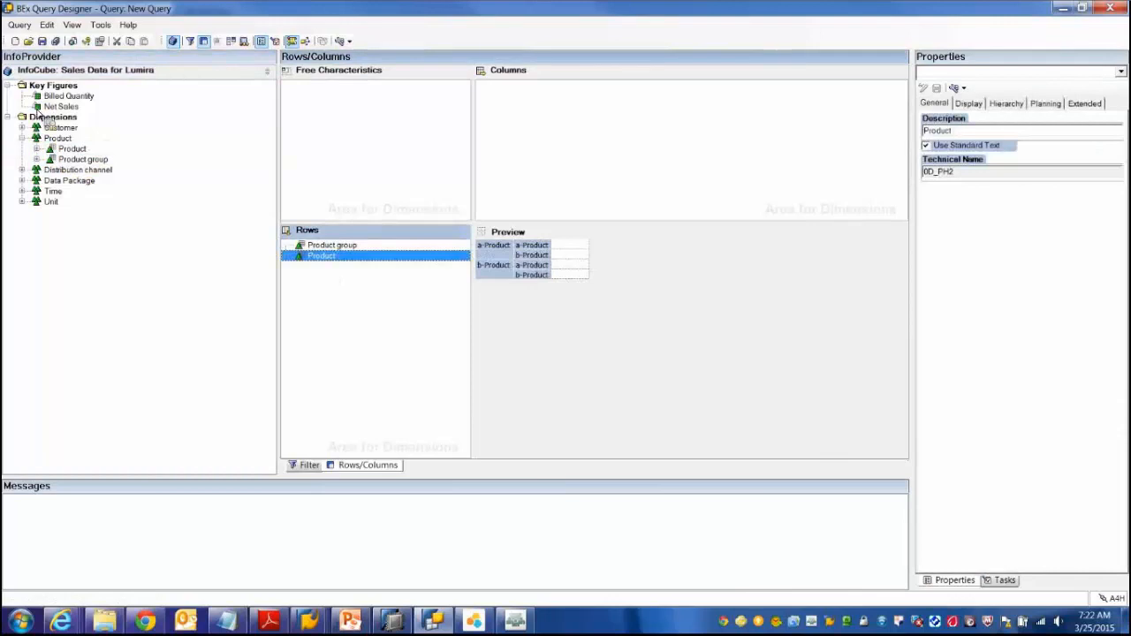
Step: Try to add the Billed Quantity key figure to the query, and close the Query Designer session
left_click_drag(61, 96, 58, 153)
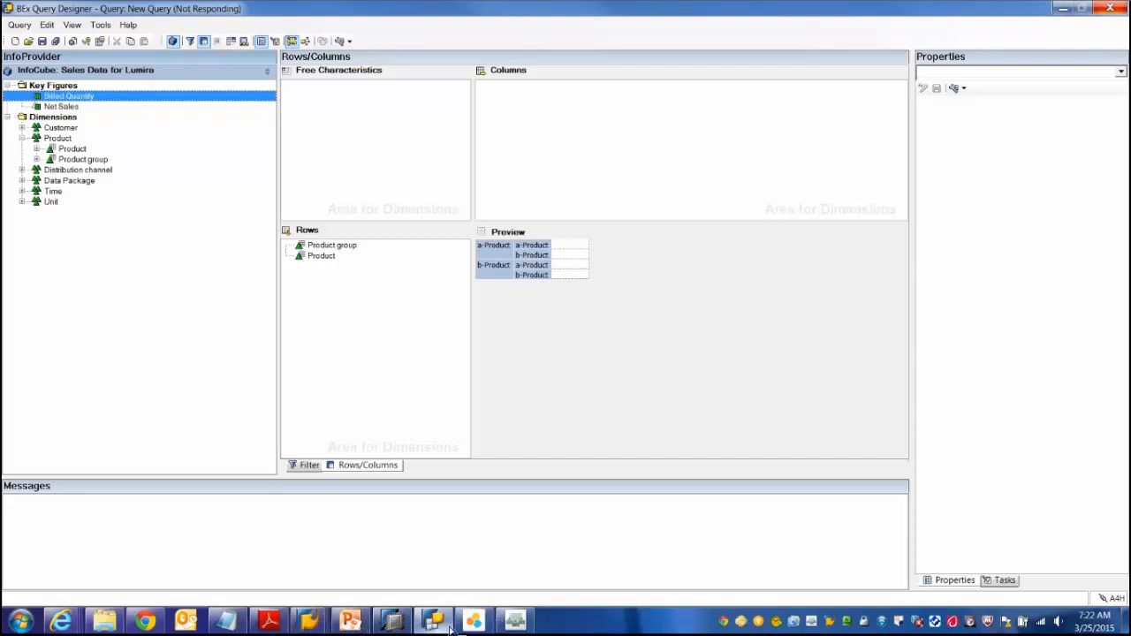
mouse_move(441, 626)
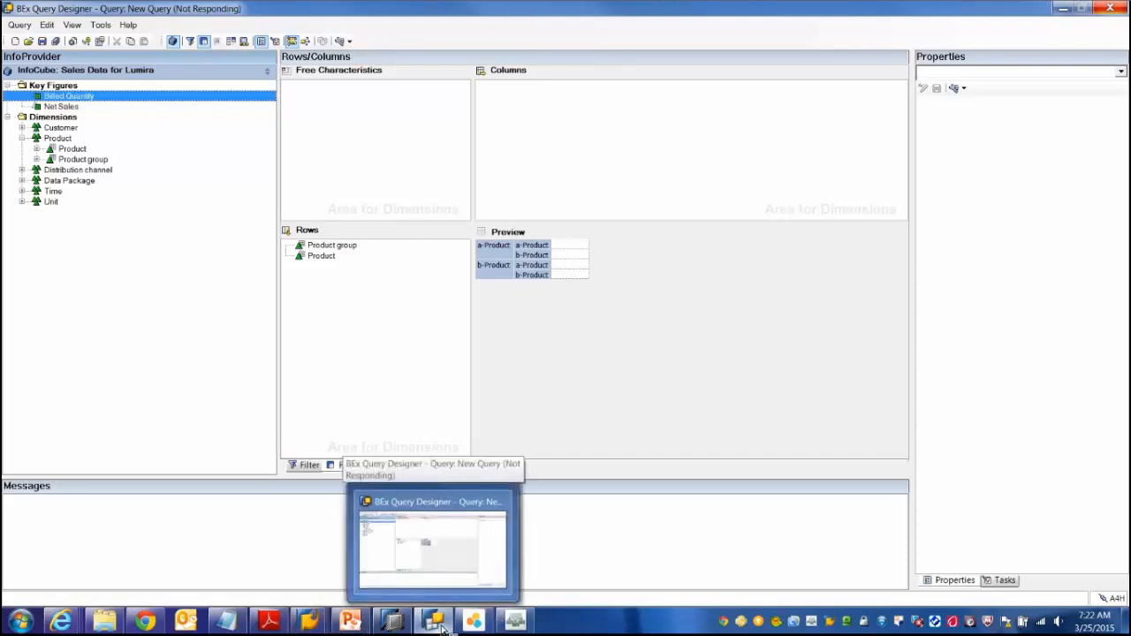
left_click(434, 628)
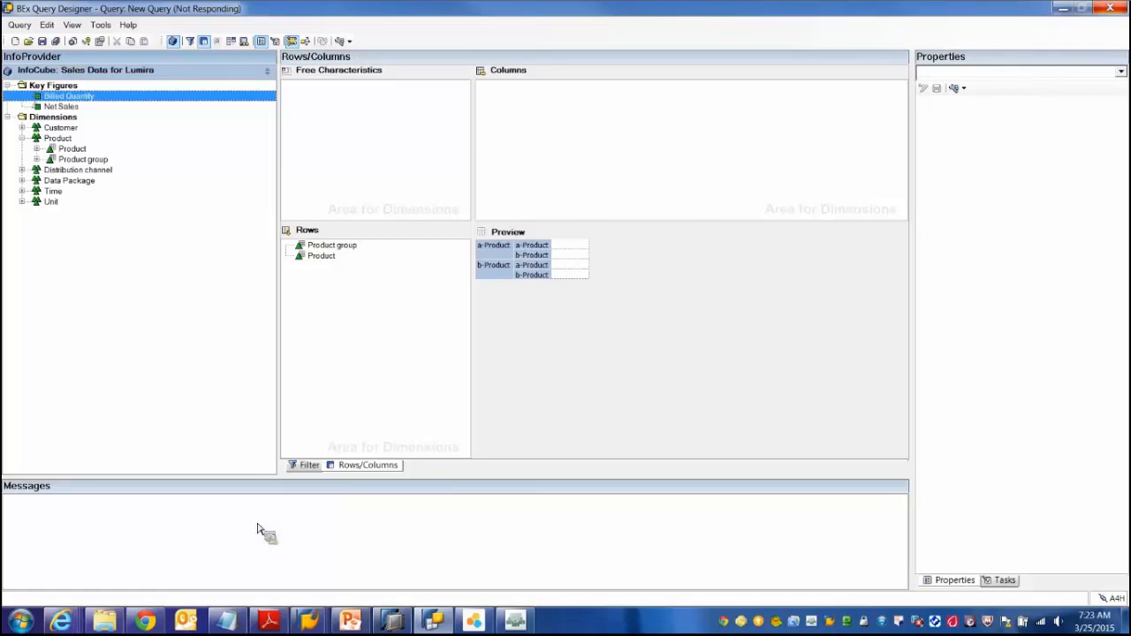
left_click(440, 623)
right_click(441, 623)
left_click(433, 585)
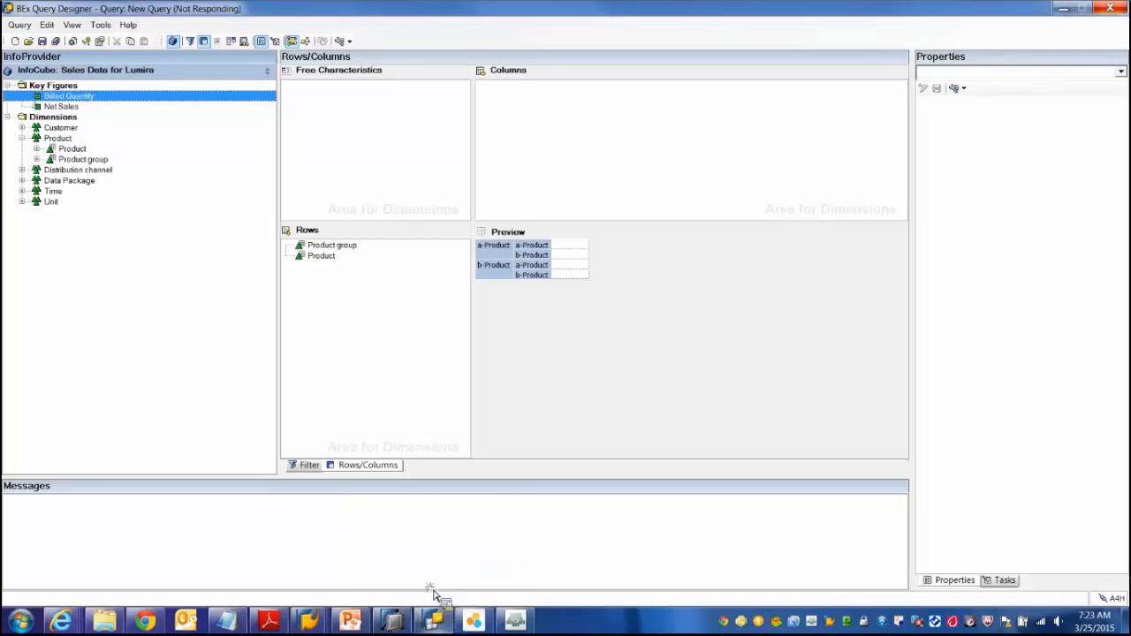
left_click(532, 330)
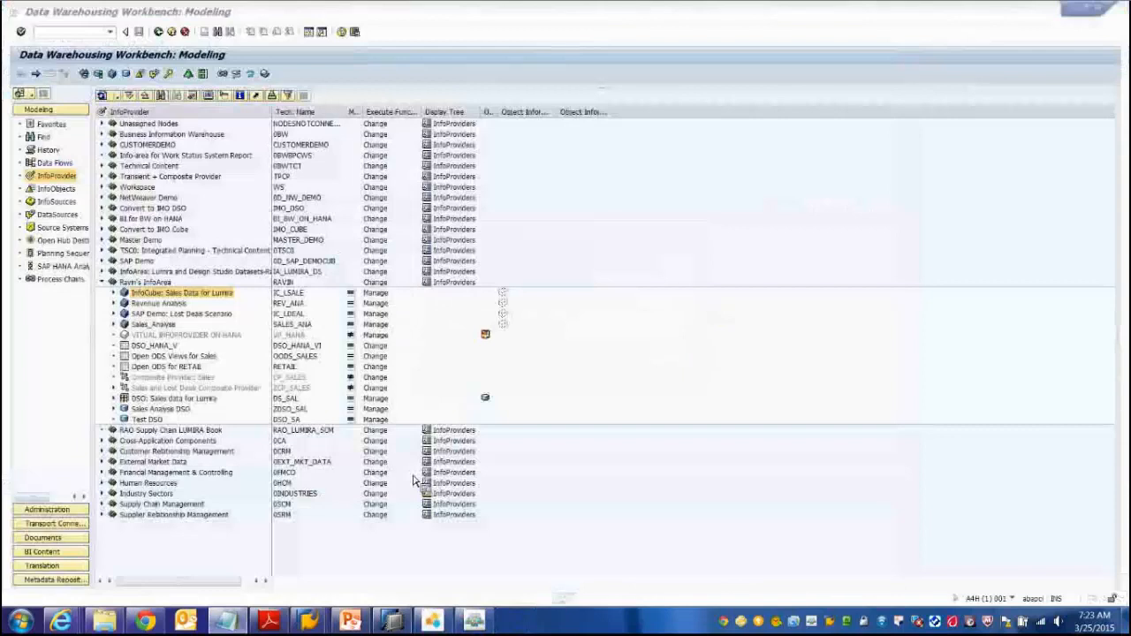
Step: Restart Query Designer and log on to the NW 7.4 SP7 - Developer Edition system with the account password
left_click(19, 622)
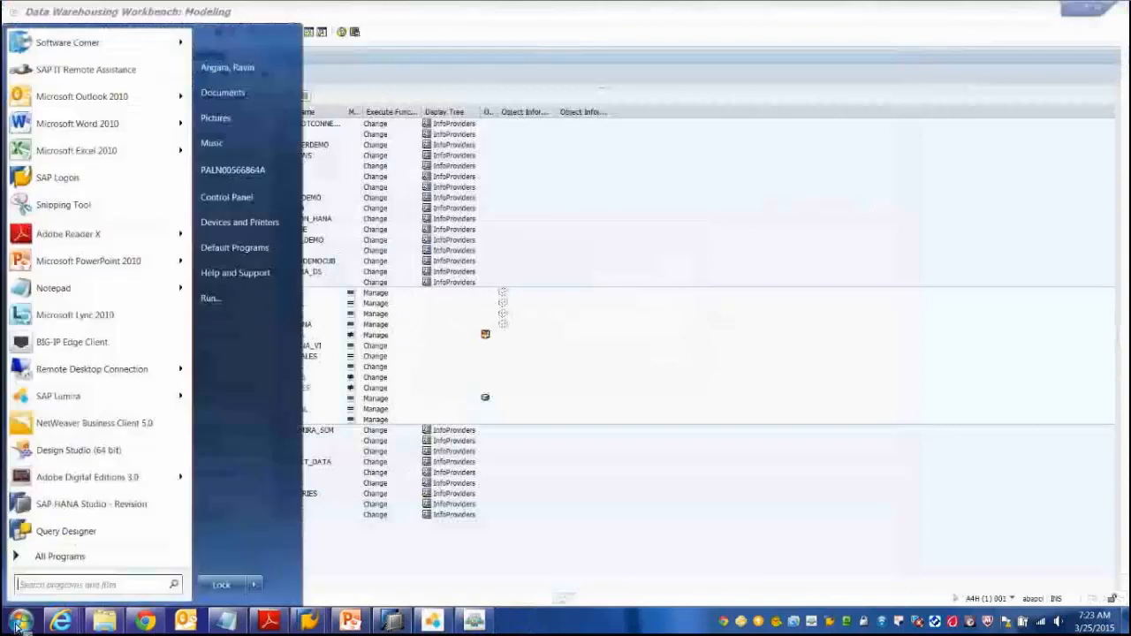
left_click(94, 541)
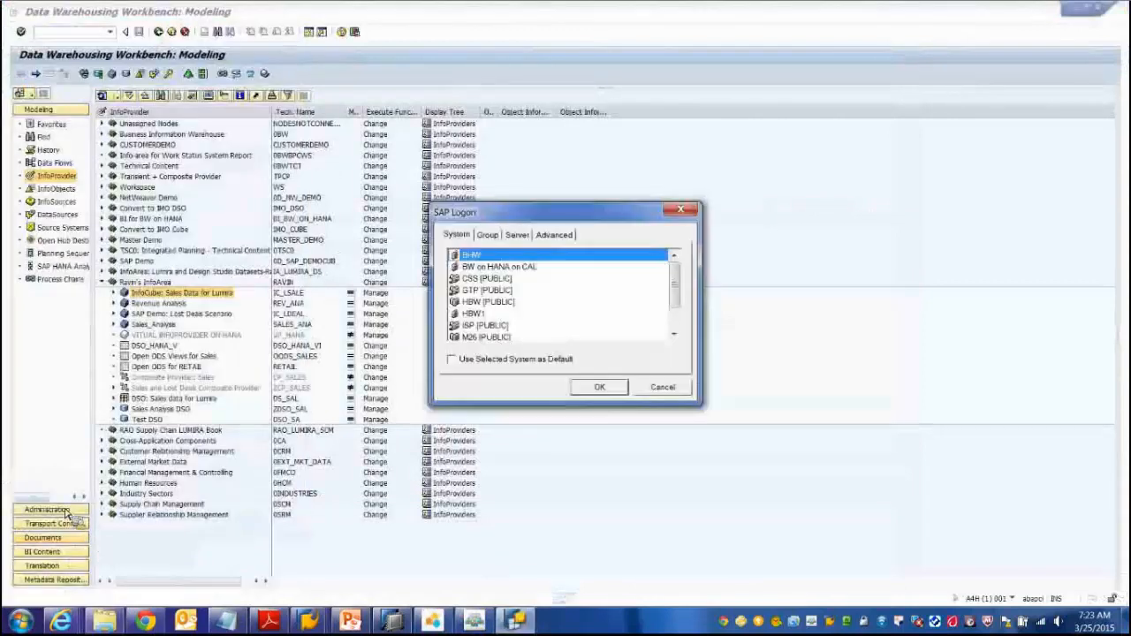
left_click_drag(677, 281, 680, 301)
left_click(517, 314)
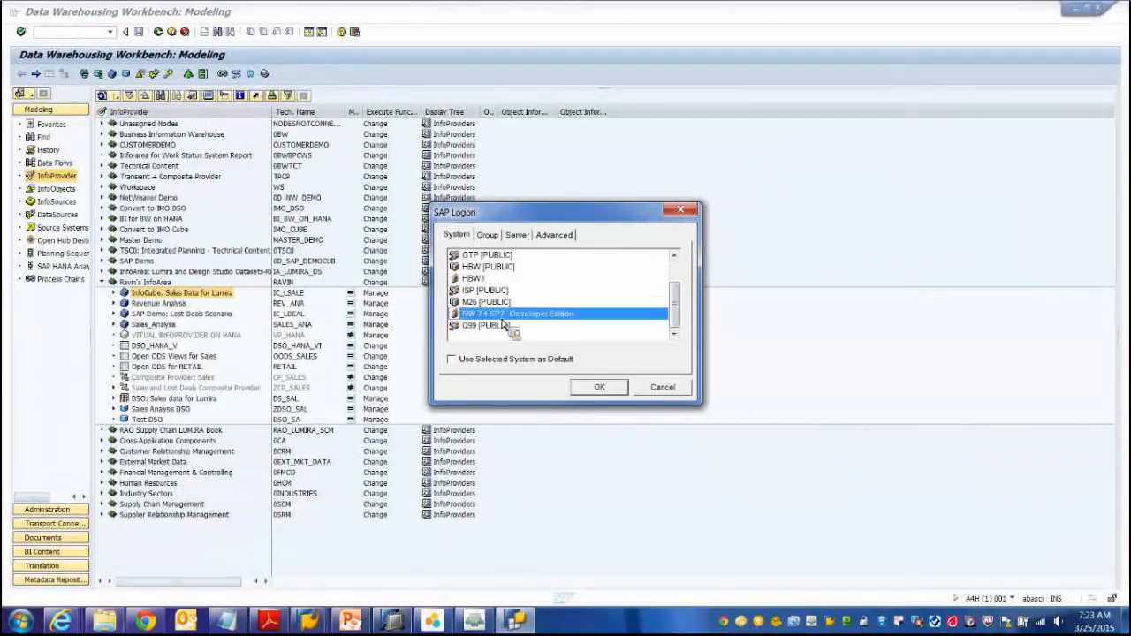
left_click(599, 387)
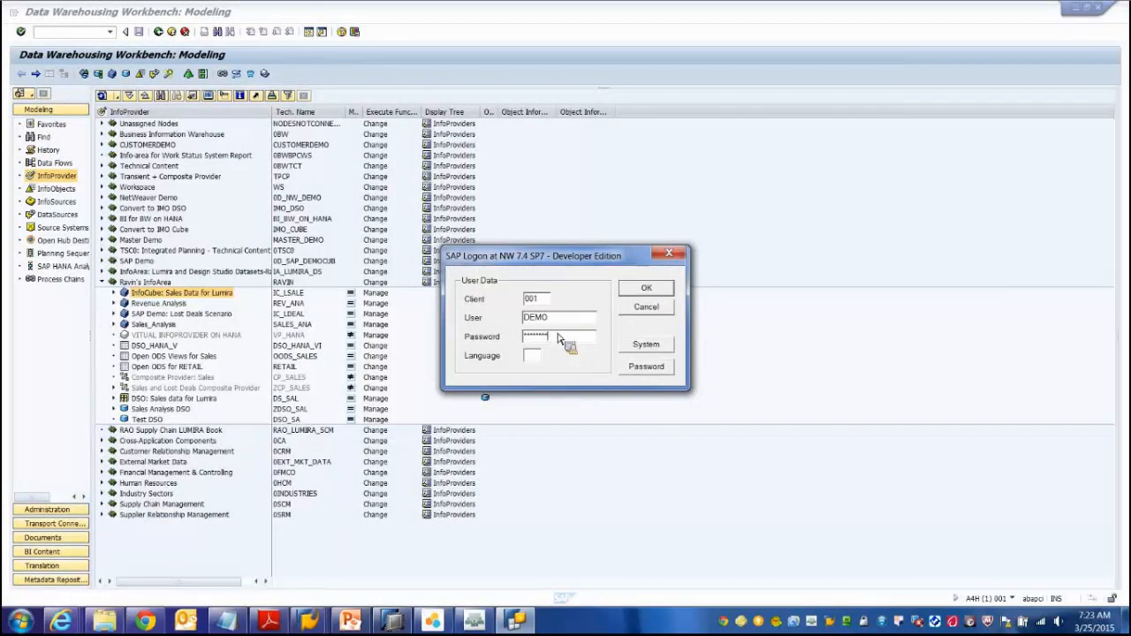
key("Return")
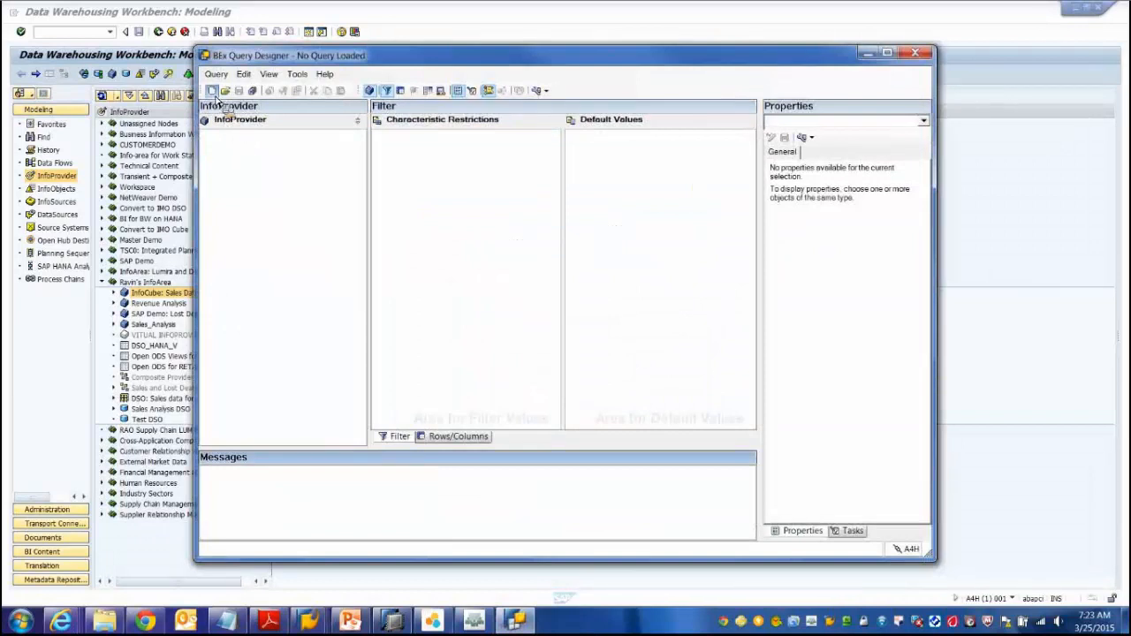
Step: Create a new query on the IC_LSALE InfoCube, Sales Data for Lumira, selecting it from its InfoArea
left_click(214, 97)
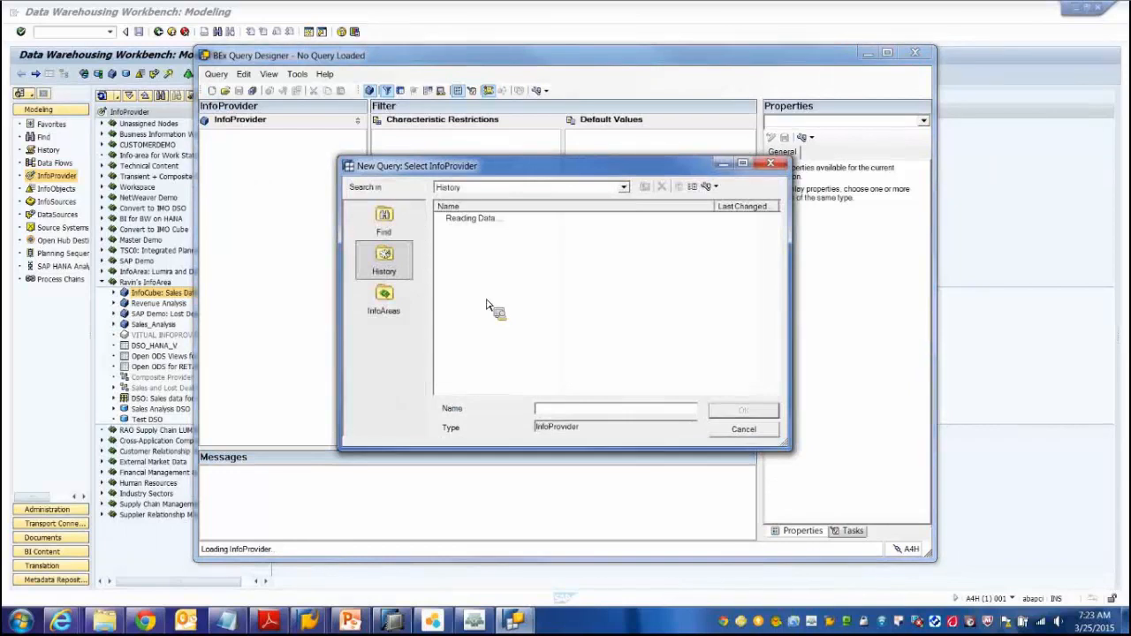
left_click(394, 302)
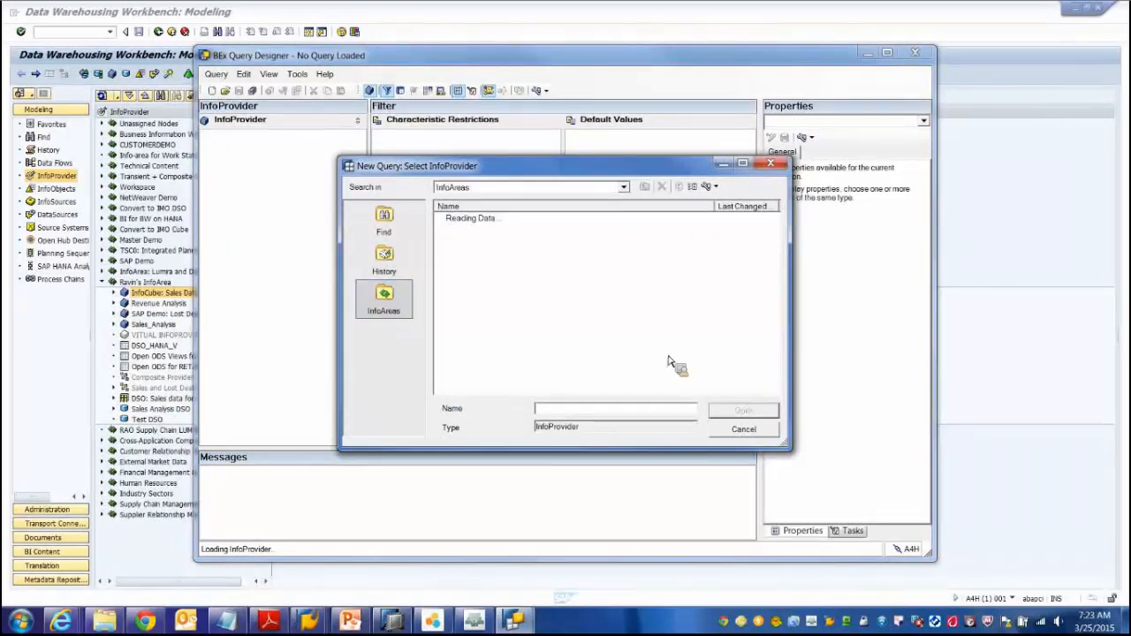
left_click_drag(775, 240, 781, 334)
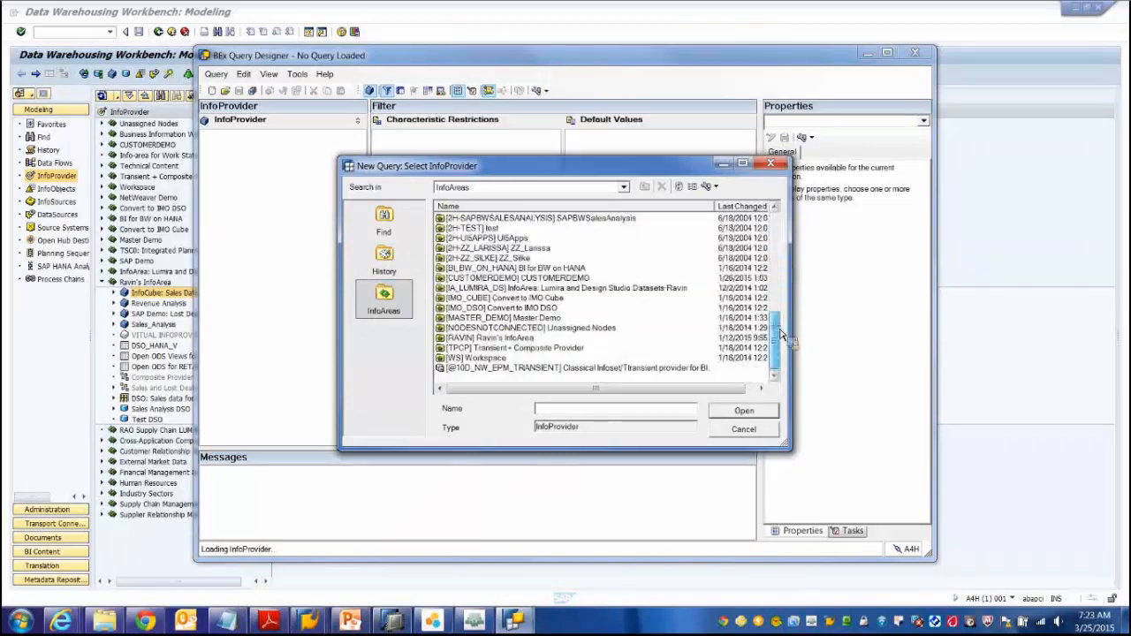
double_click(451, 339)
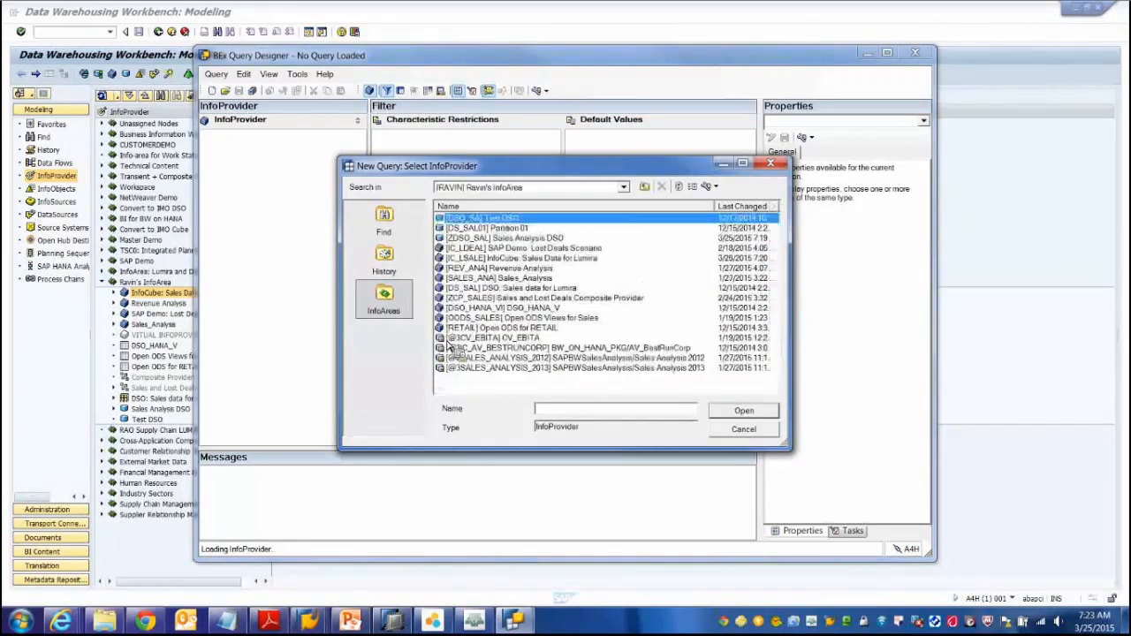
left_click(513, 260)
left_click(757, 416)
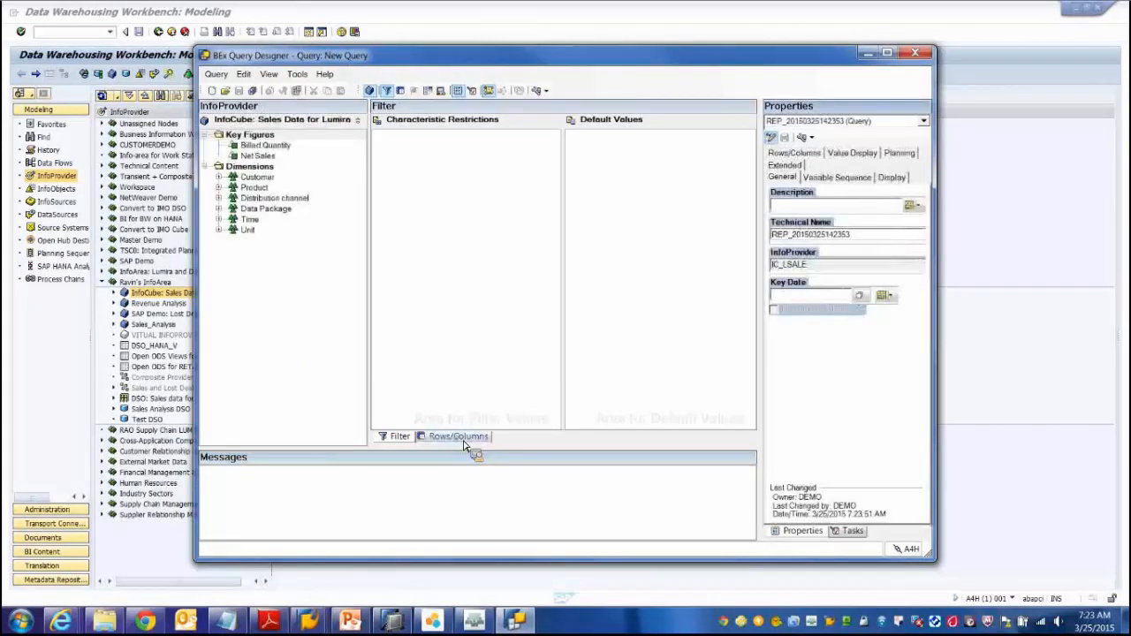
Step: Place Product group and Product in the query's rows and try to add Net Sales to its columns
left_click(461, 438)
left_click(221, 189)
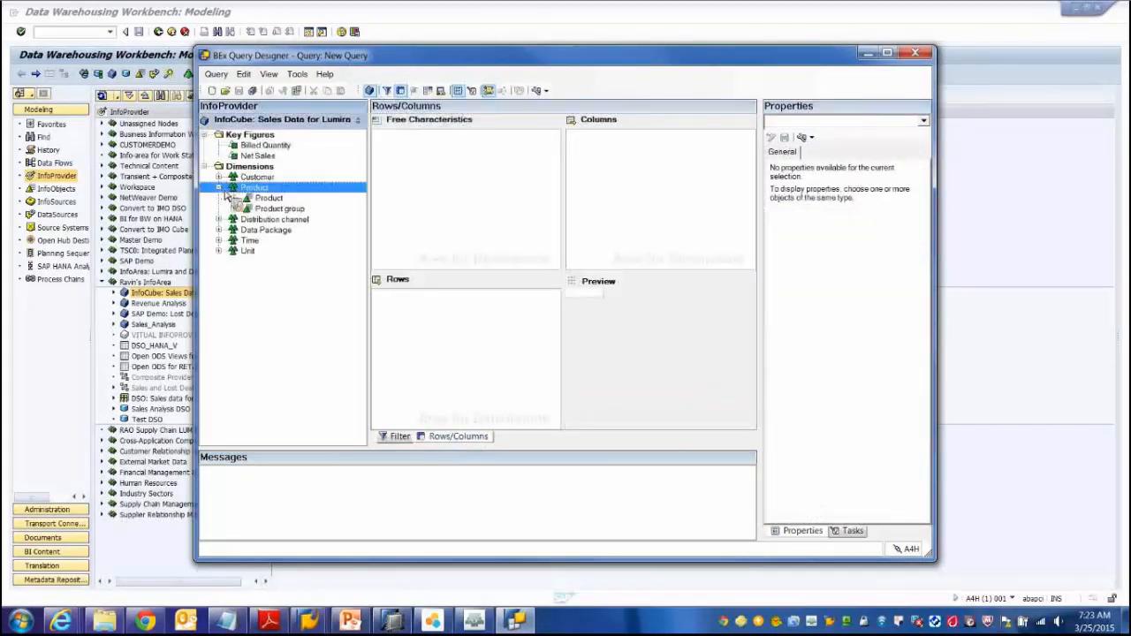
left_click_drag(284, 210, 408, 300)
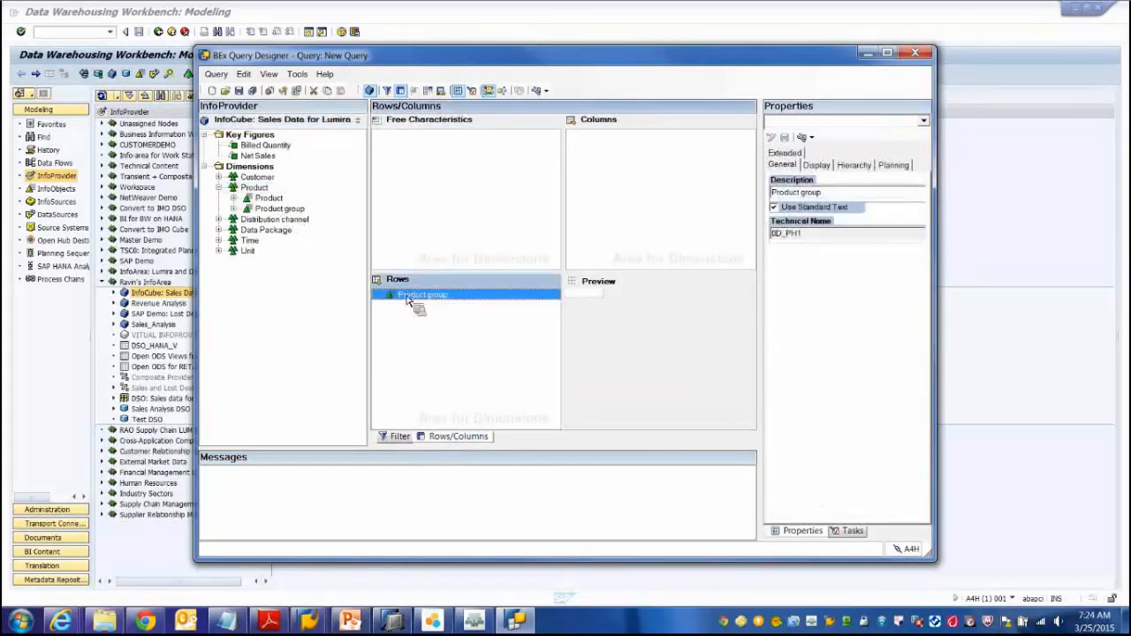
left_click_drag(281, 201, 402, 314)
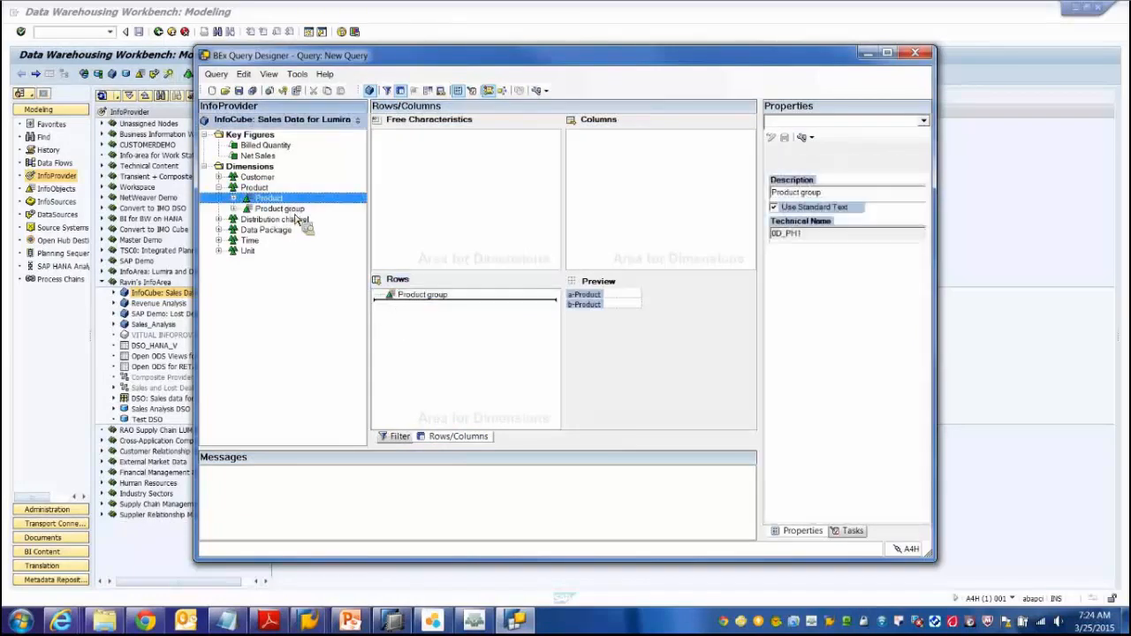
left_click_drag(297, 220, 406, 305)
left_click_drag(258, 156, 651, 177)
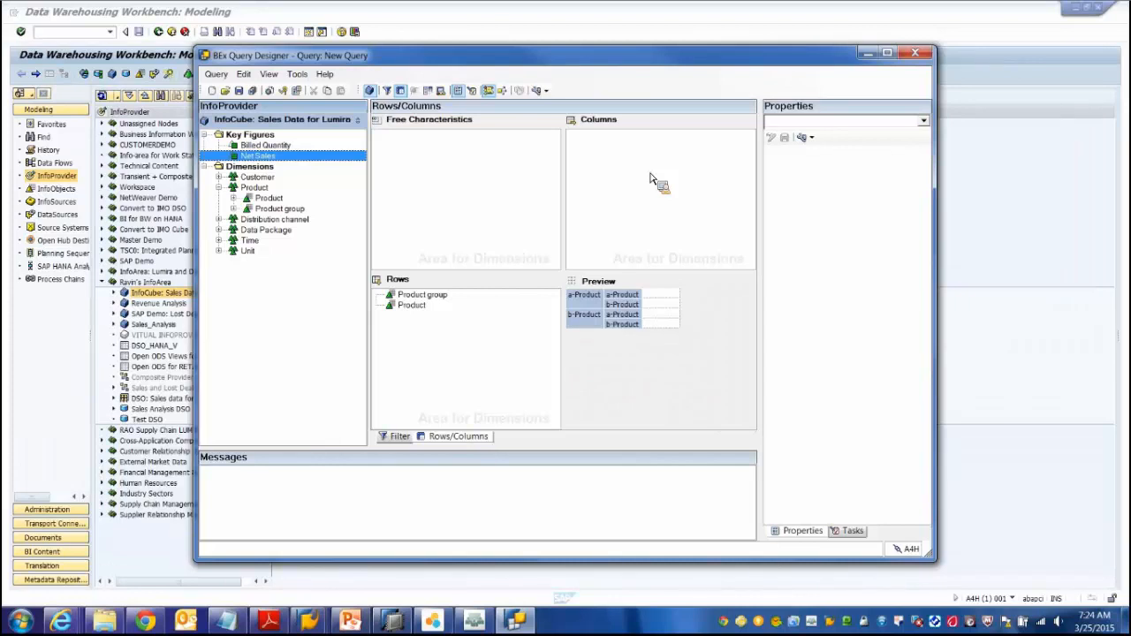
left_click_drag(649, 177, 693, 386)
key("alt+Tab")
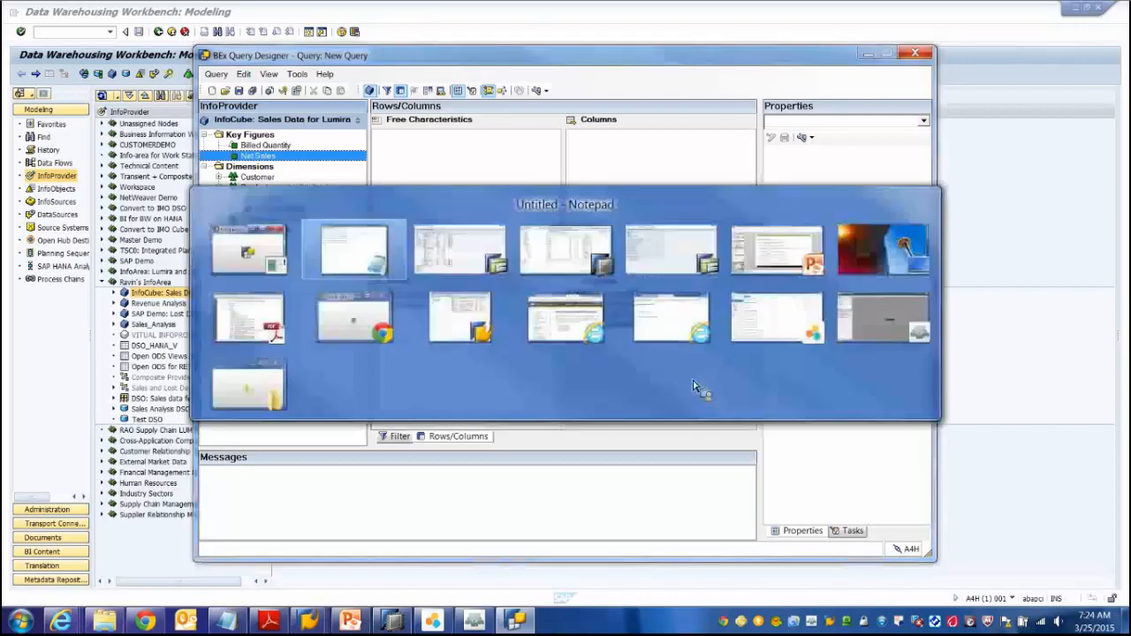
key("alt+Tab")
key("alt+Tab")
key("alt+Tab")
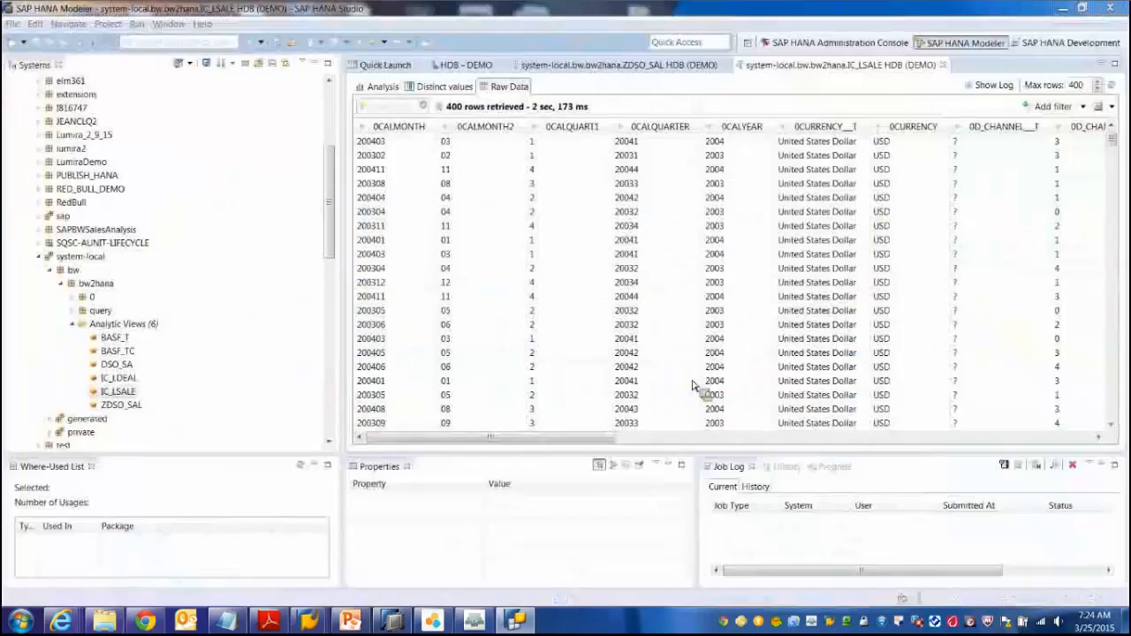
key("alt+Tab")
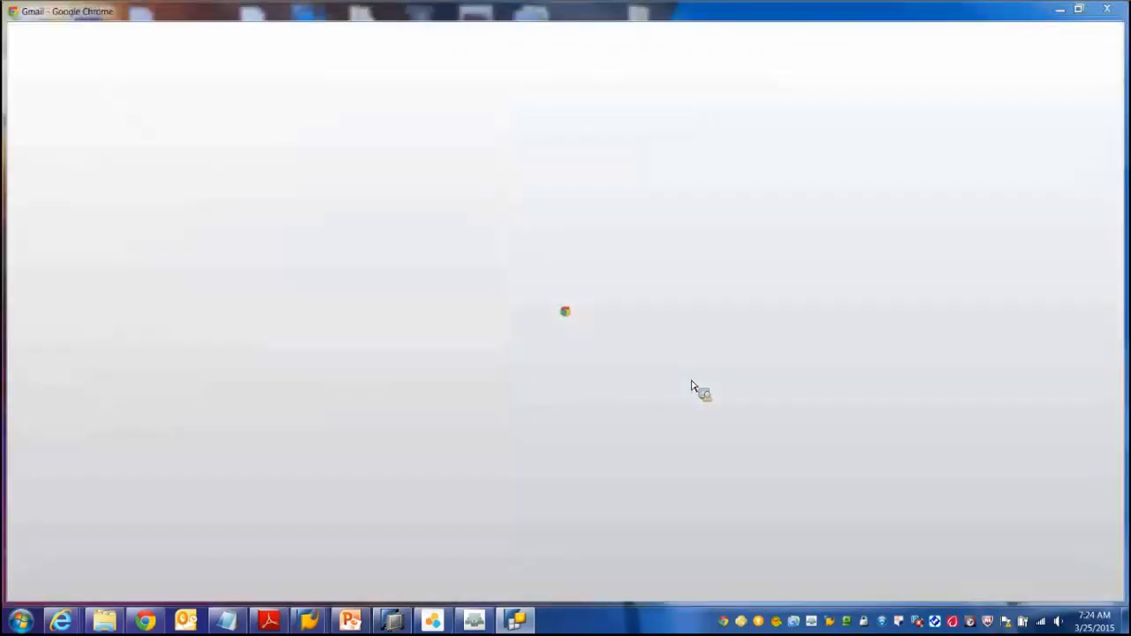
key("alt+Tab")
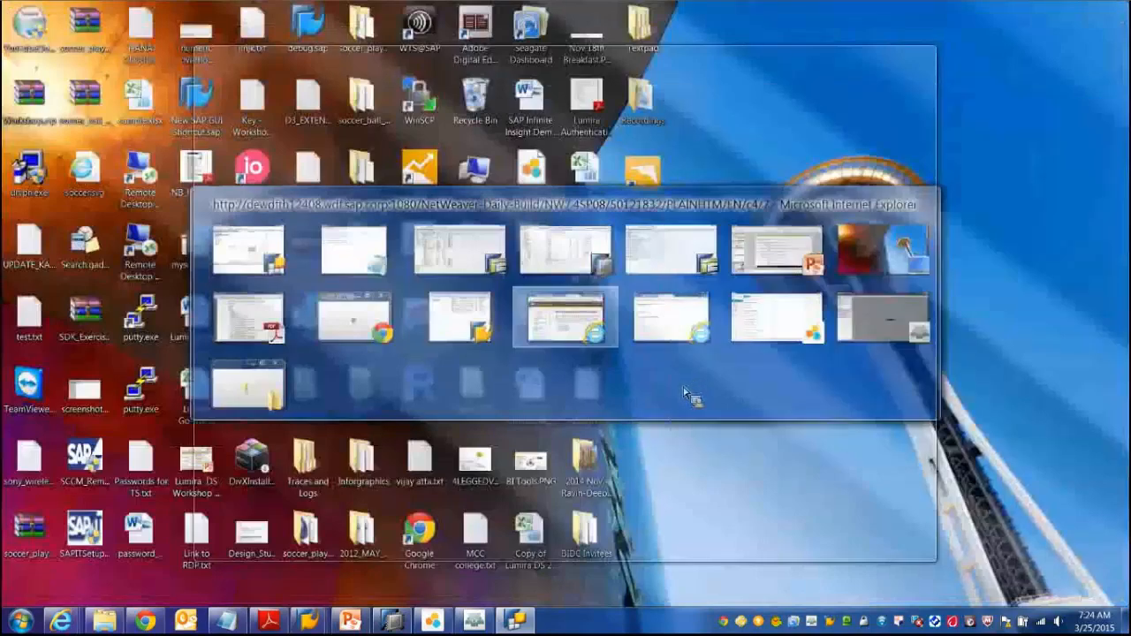
key("alt+Tab")
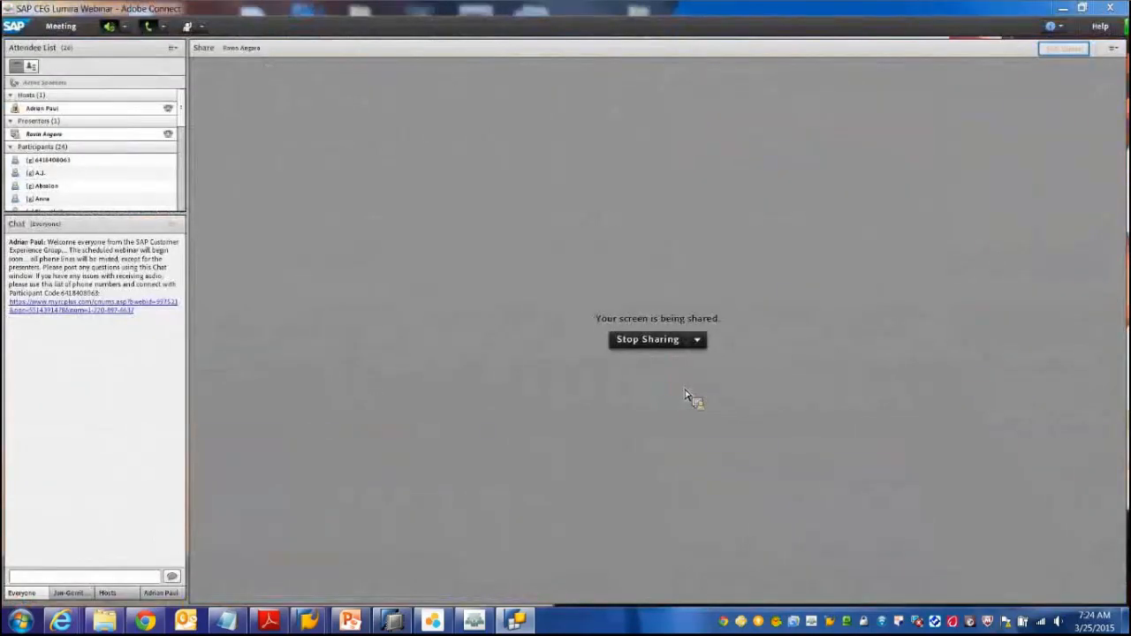
key("alt+Tab")
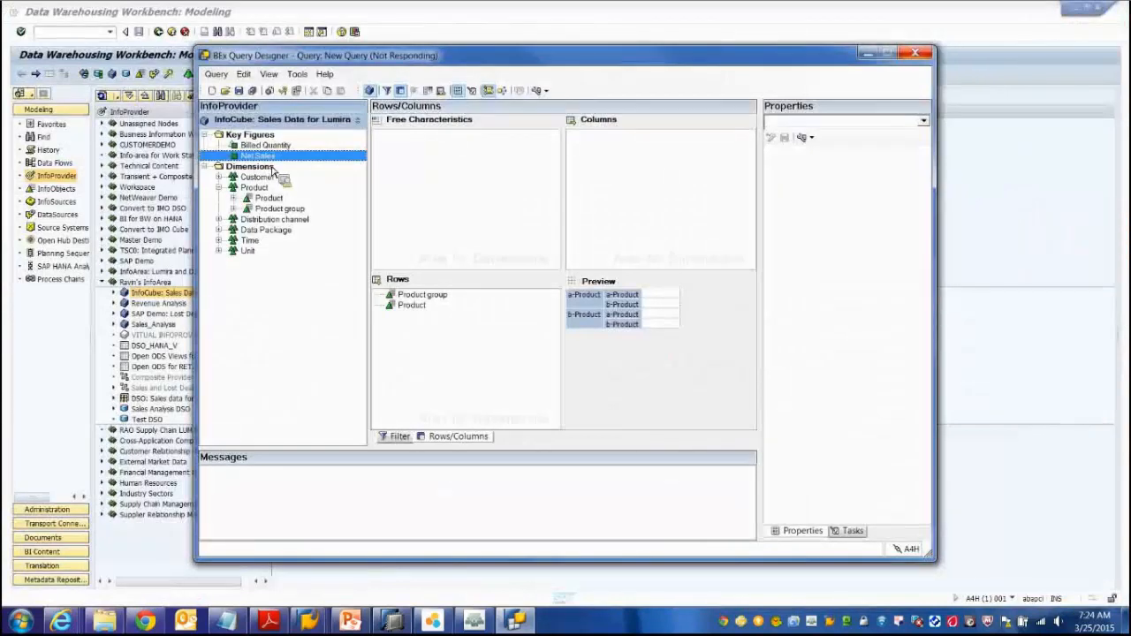
left_click_drag(273, 168, 281, 172)
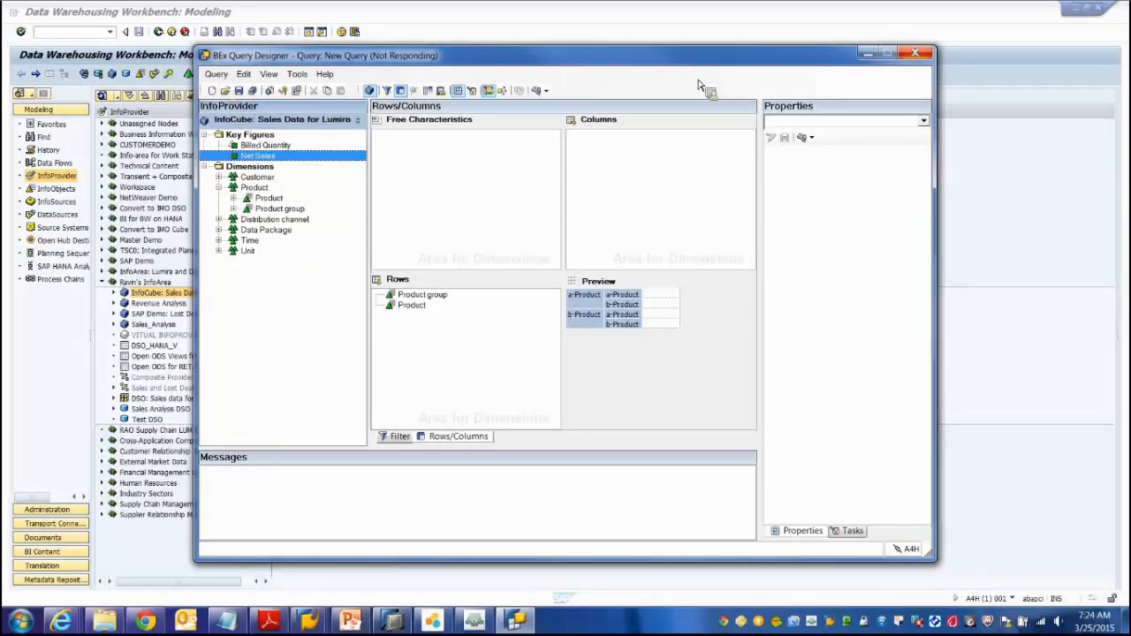
Step: Force the unresponsive Query Designer to close, discarding the unsaved query
left_click(926, 55)
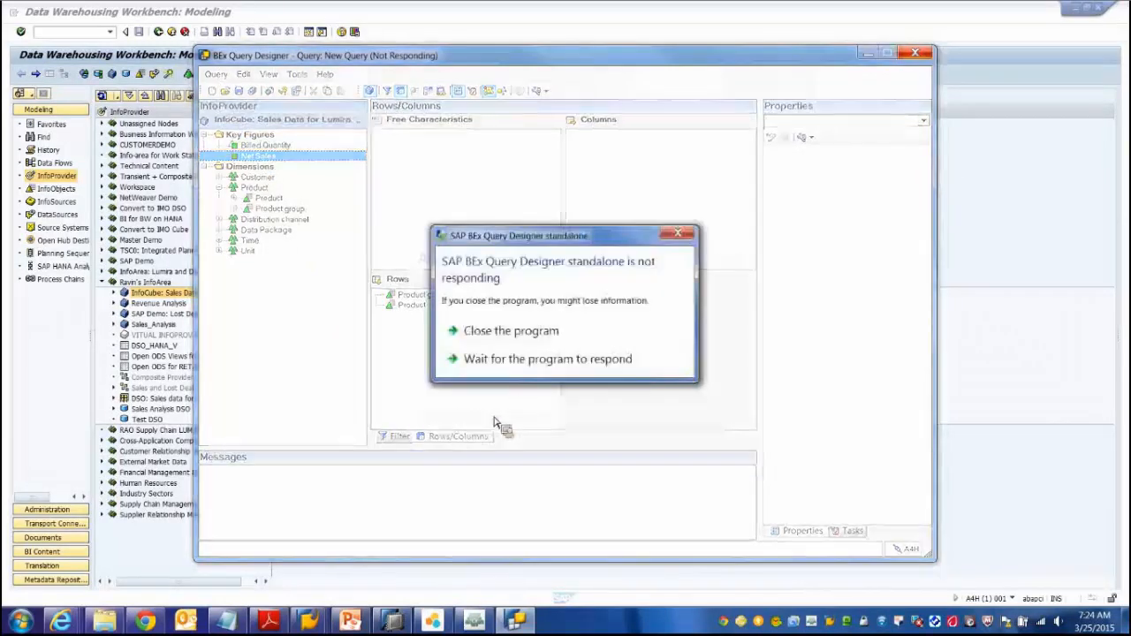
left_click(527, 358)
left_click(666, 347)
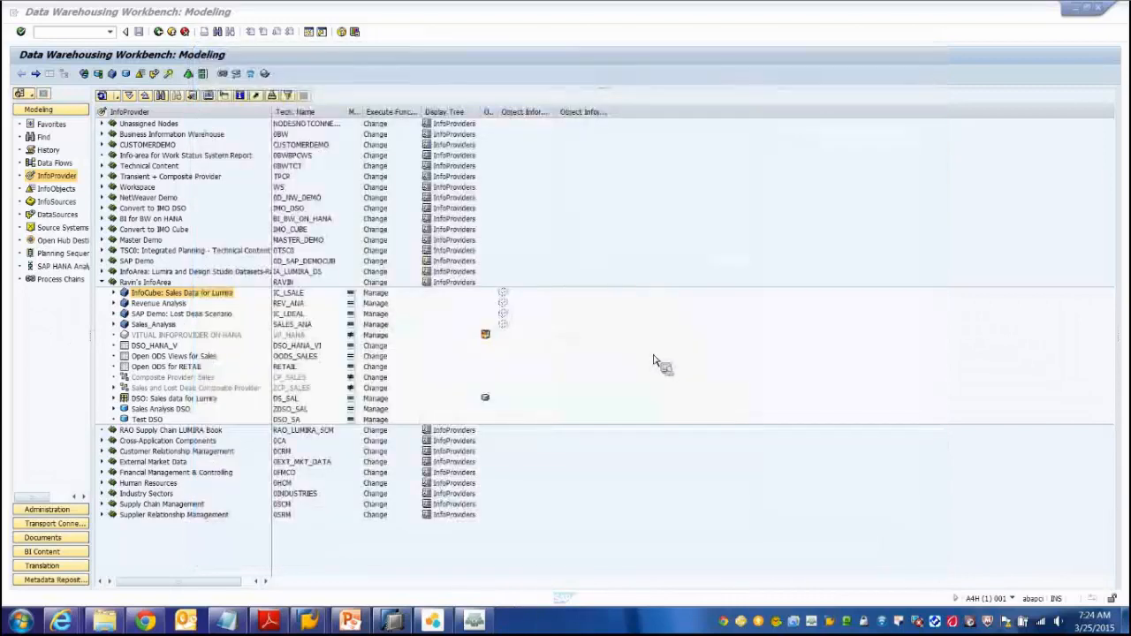
Step: Launch Query Designer again and log on to the NW 7.4 SP7 - Developer Edition system, entering the account password
left_click(20, 621)
left_click(66, 531)
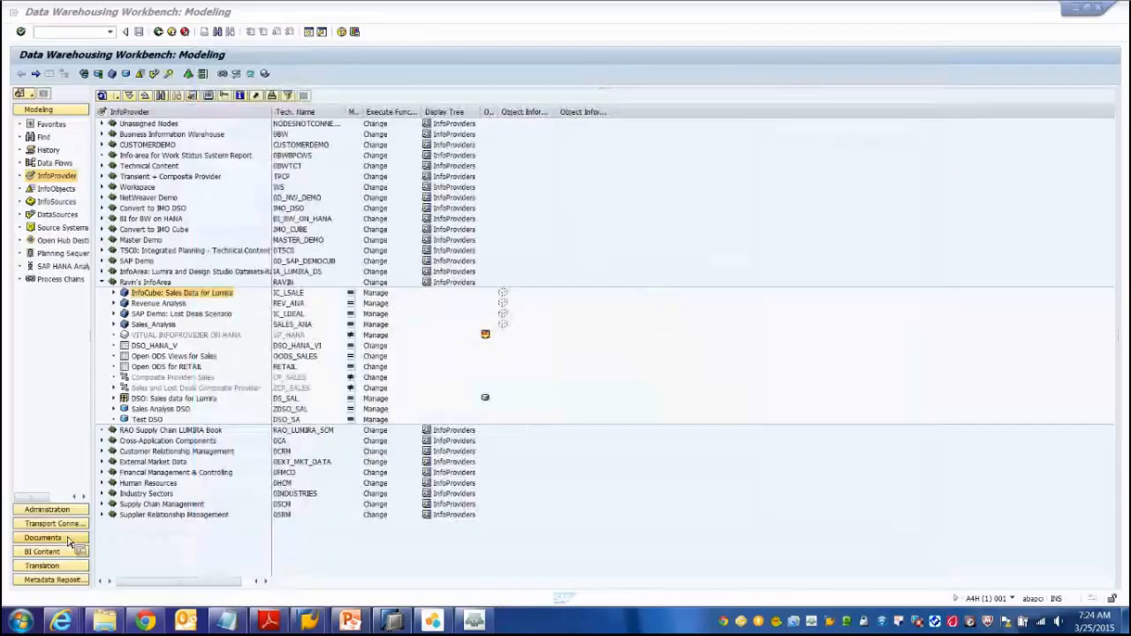
scroll(677, 324, "down", 1)
left_click(501, 315)
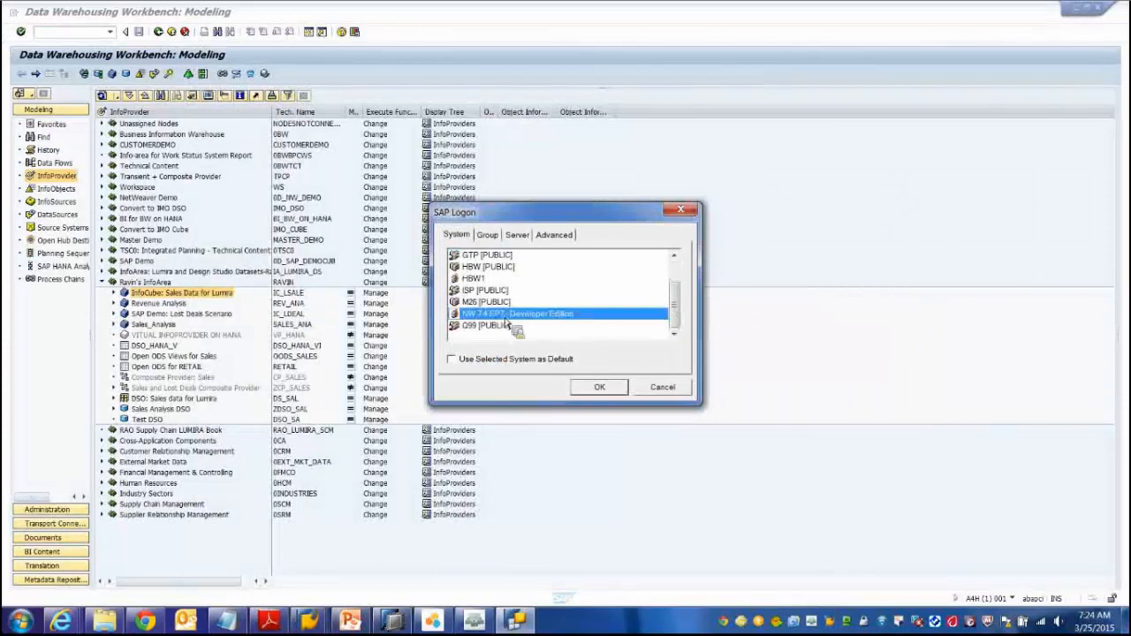
left_click(610, 394)
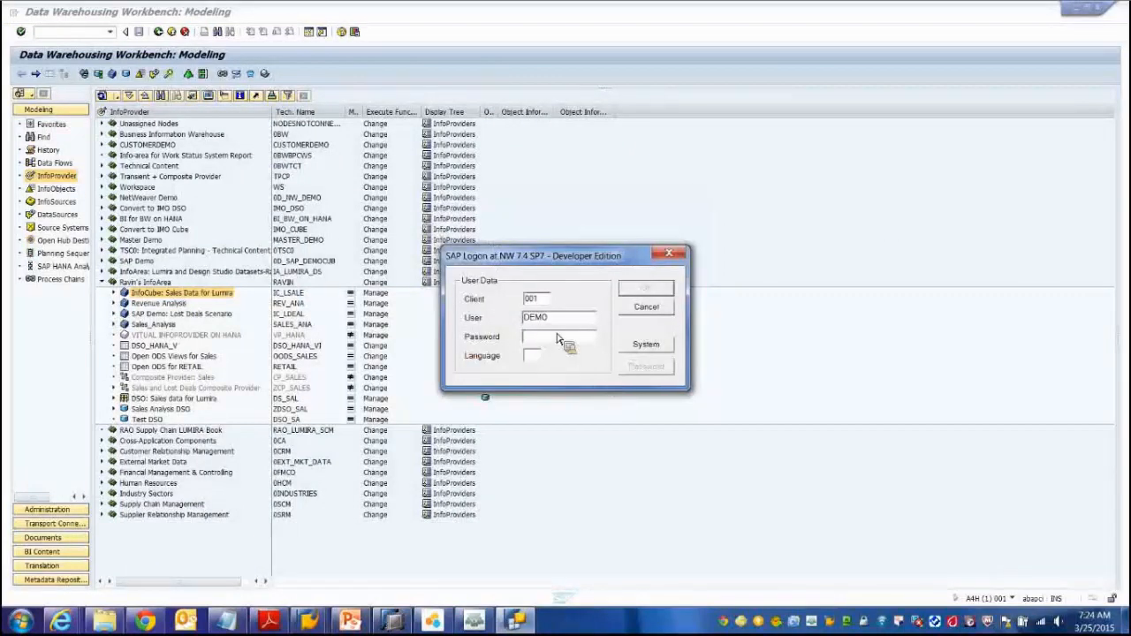
type("**")
key("Return")
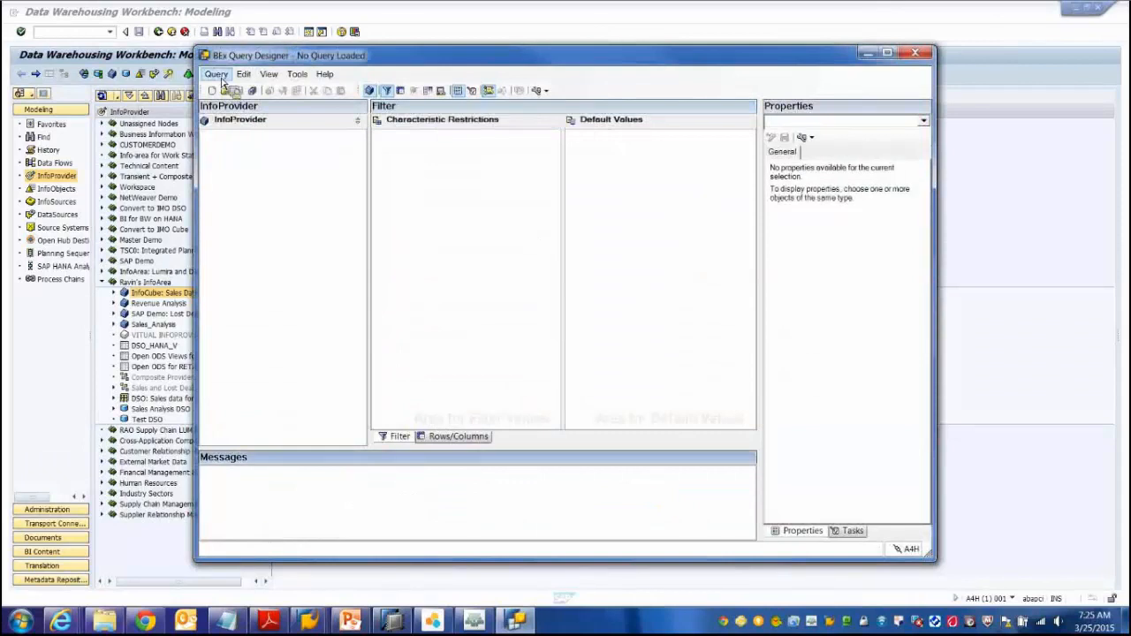
Step: Open the existing query ZQ_SALE5 on the IC_LSALE InfoCube from the query history
left_click(225, 90)
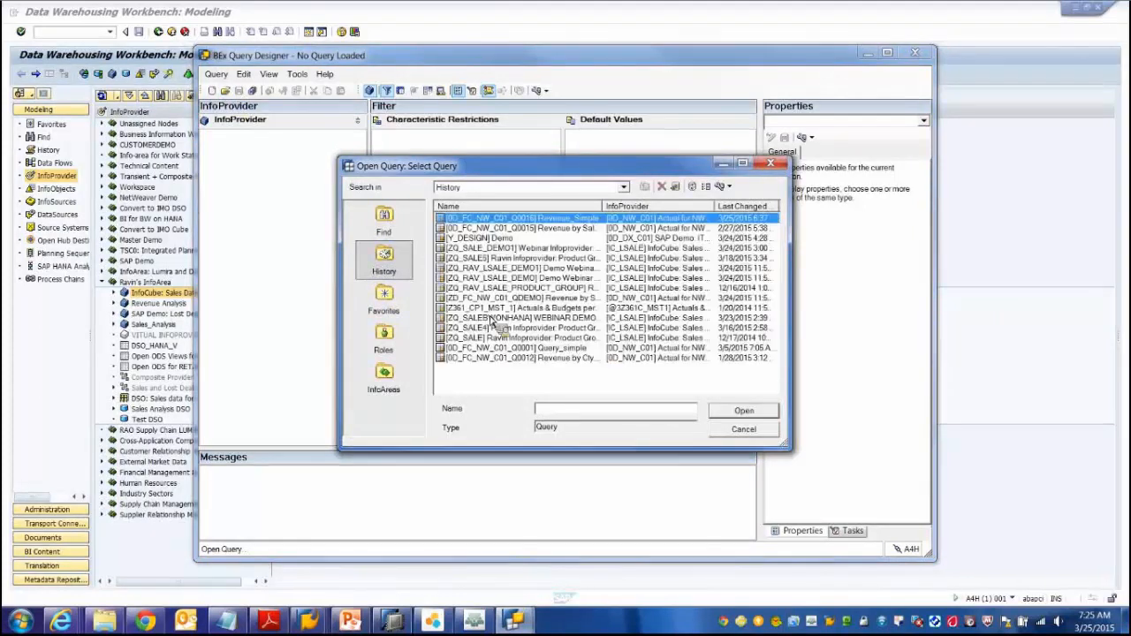
left_click(523, 258)
left_click(756, 415)
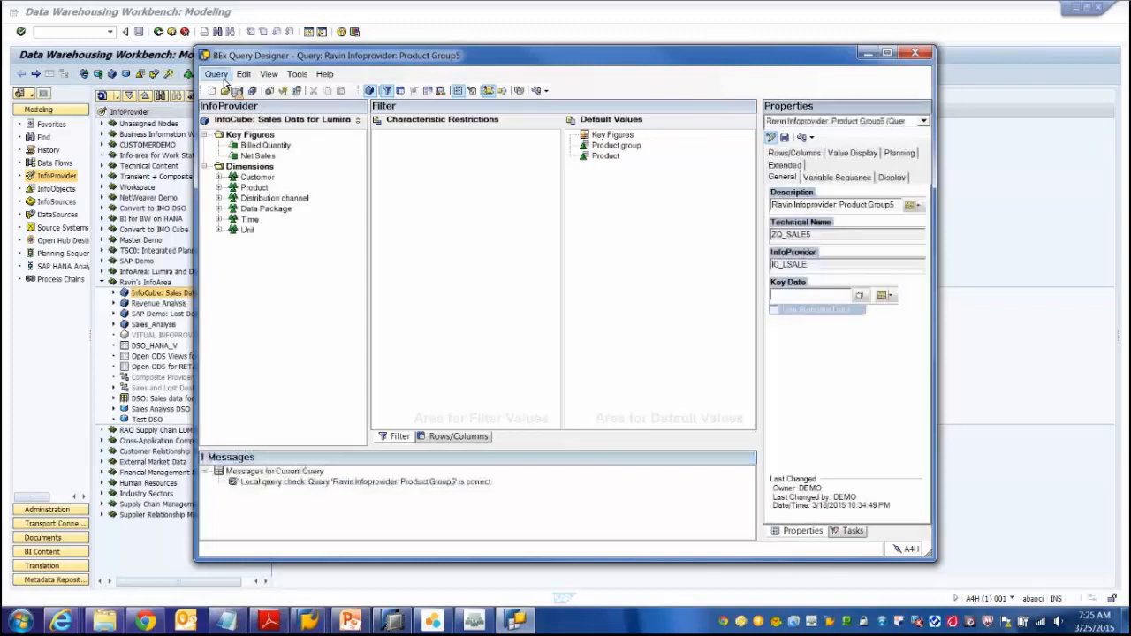
Step: Save the query as a copy described "Demo Query for webinar" with technical name ZQ_SALE_DEMO_QUERY1, copying that technical name to the clipboard
left_click(216, 74)
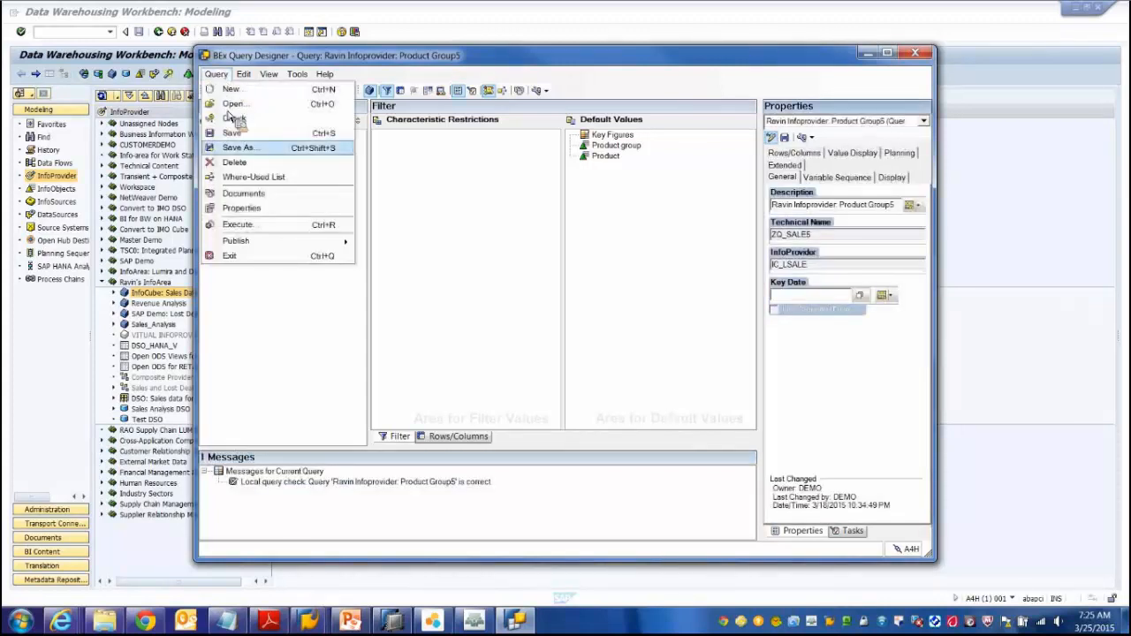
left_click(240, 146)
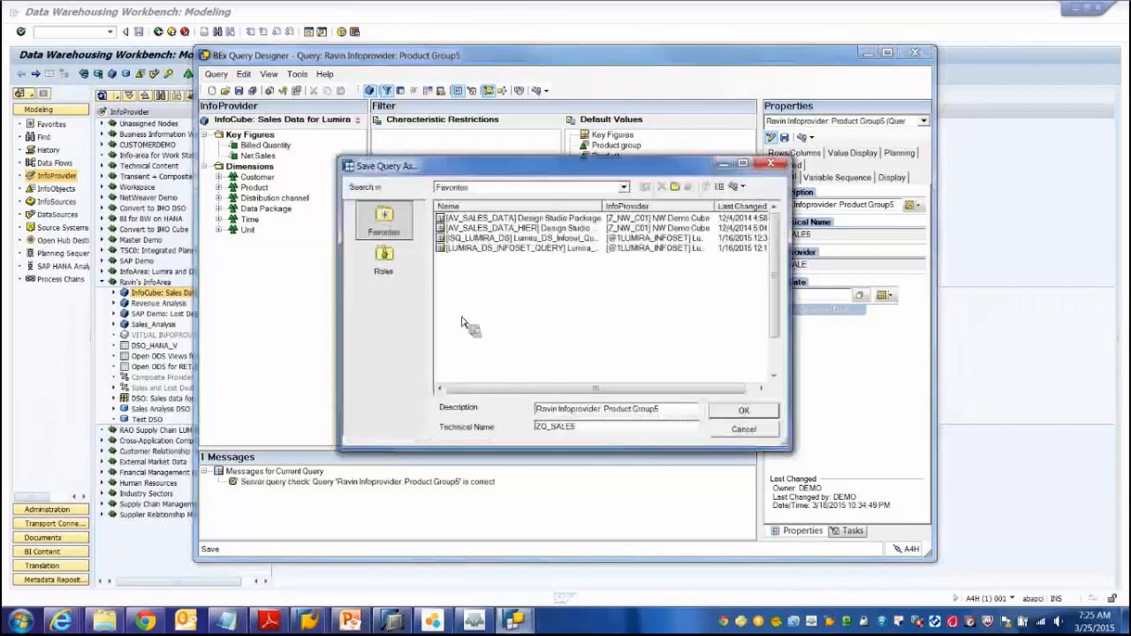
left_click_drag(672, 409, 511, 409)
type("Dem")
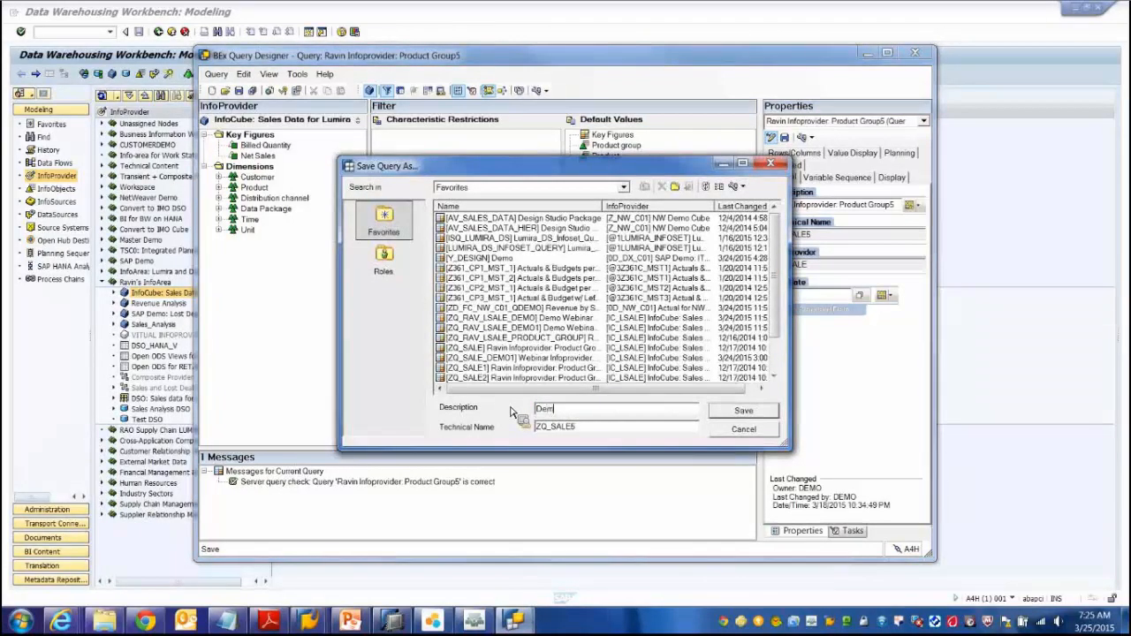
type("o Query for webinar")
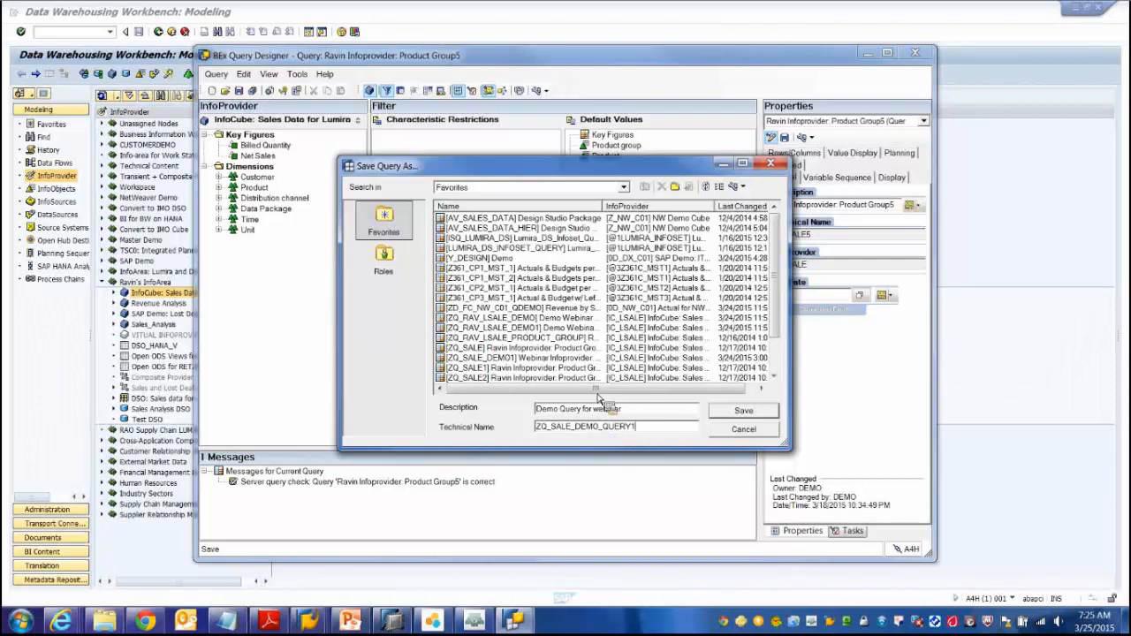
left_click_drag(613, 427, 537, 429)
key("ctrl+c")
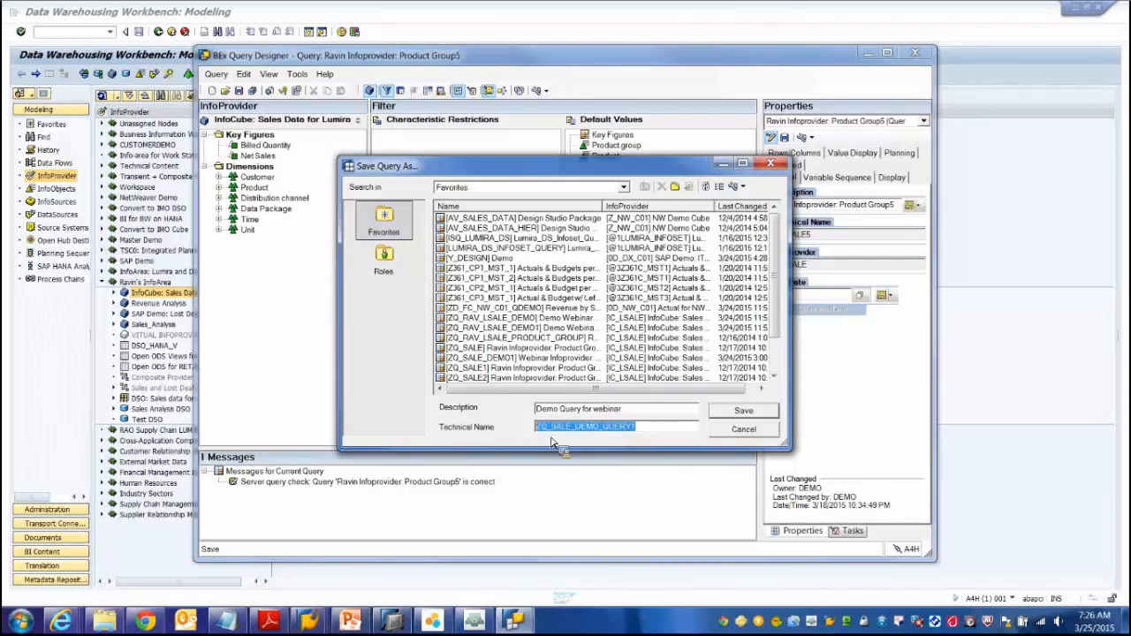
left_click(762, 413)
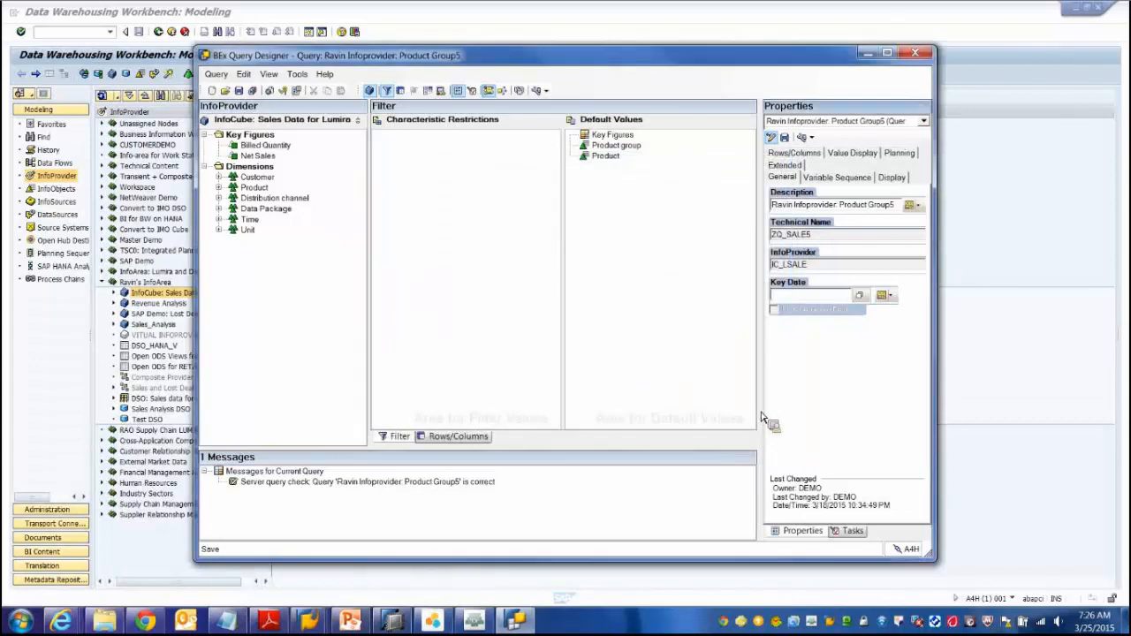
Step: Switch to the Data Warehousing Workbench and open SAP HANA/BWA Index Maintenance for Query as InfoProvider with transaction /nrsddb
left_click(154, 564)
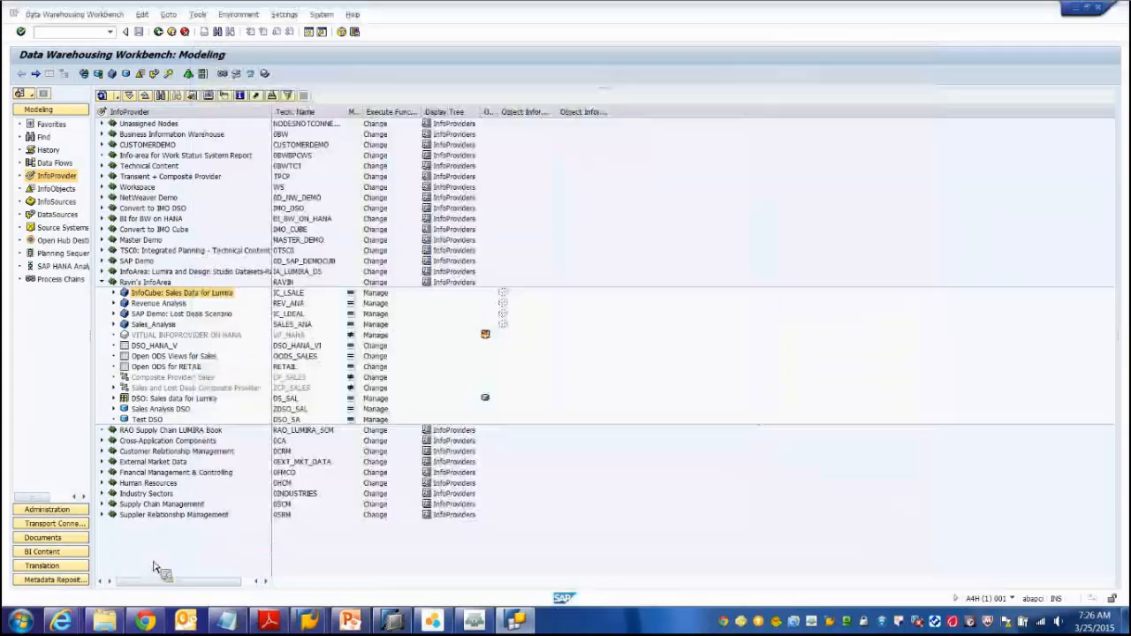
left_click(71, 33)
type("/nrsddb")
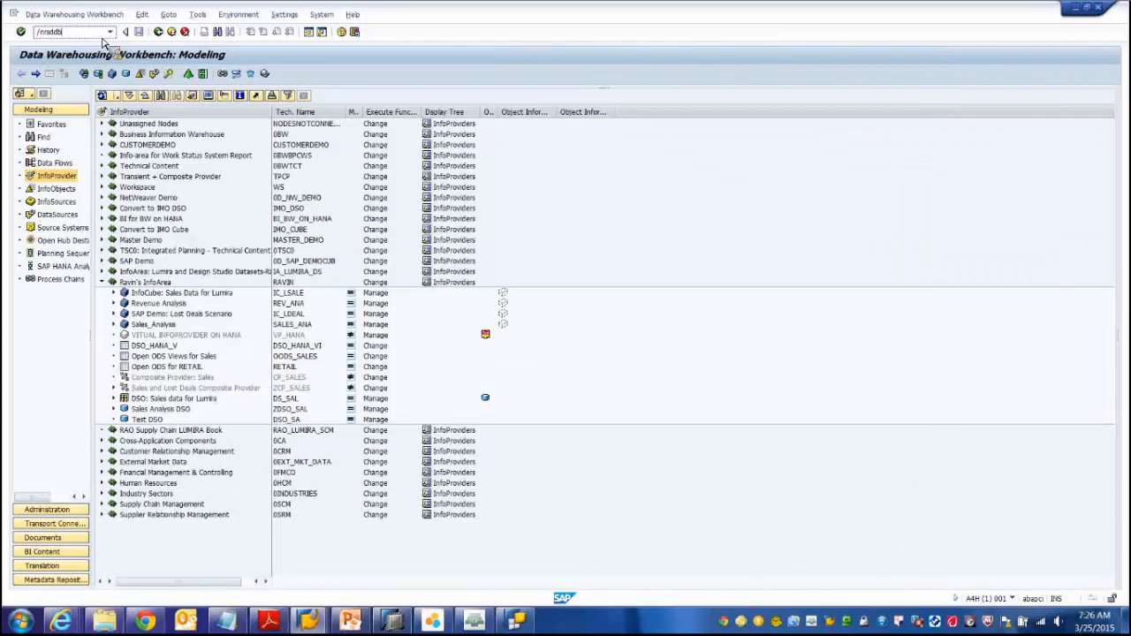
key("Return")
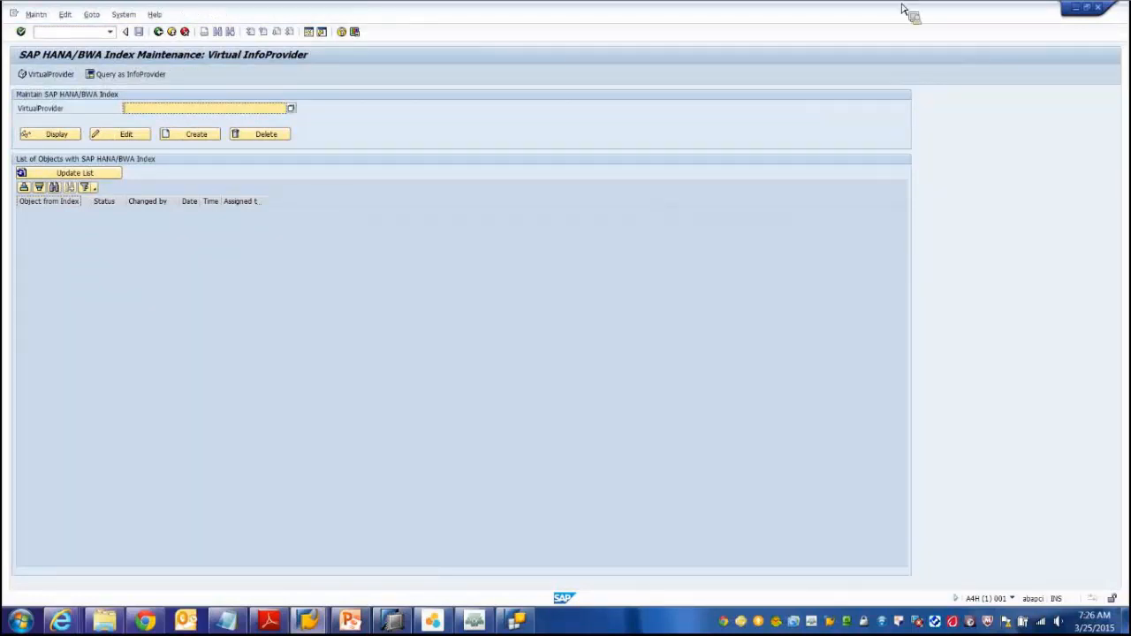
left_click(122, 137)
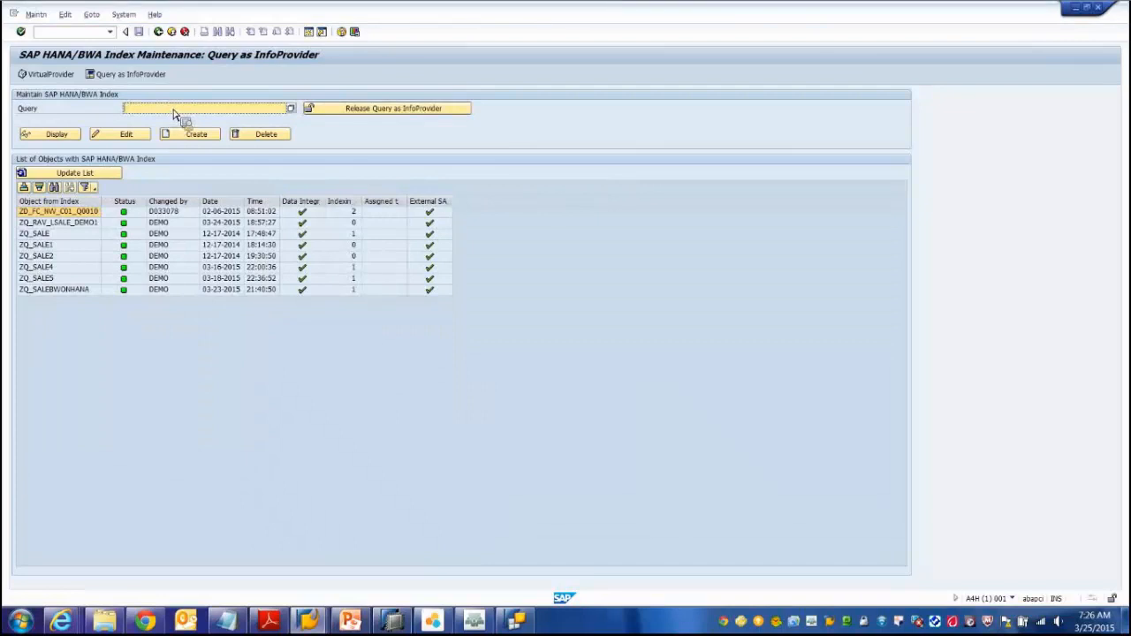
Step: Release ZQ_SALE_DEMO_QUERY1 as InfoProvider and start creating its index with an external SAP HANA view for reporting
key("ctrl+v")
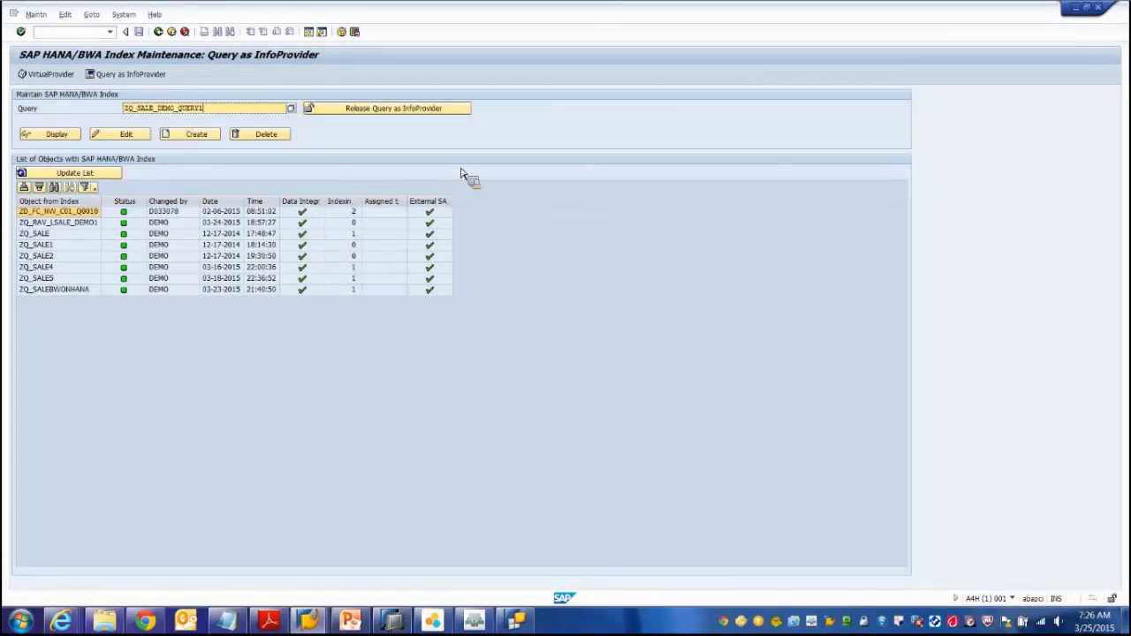
left_click(389, 112)
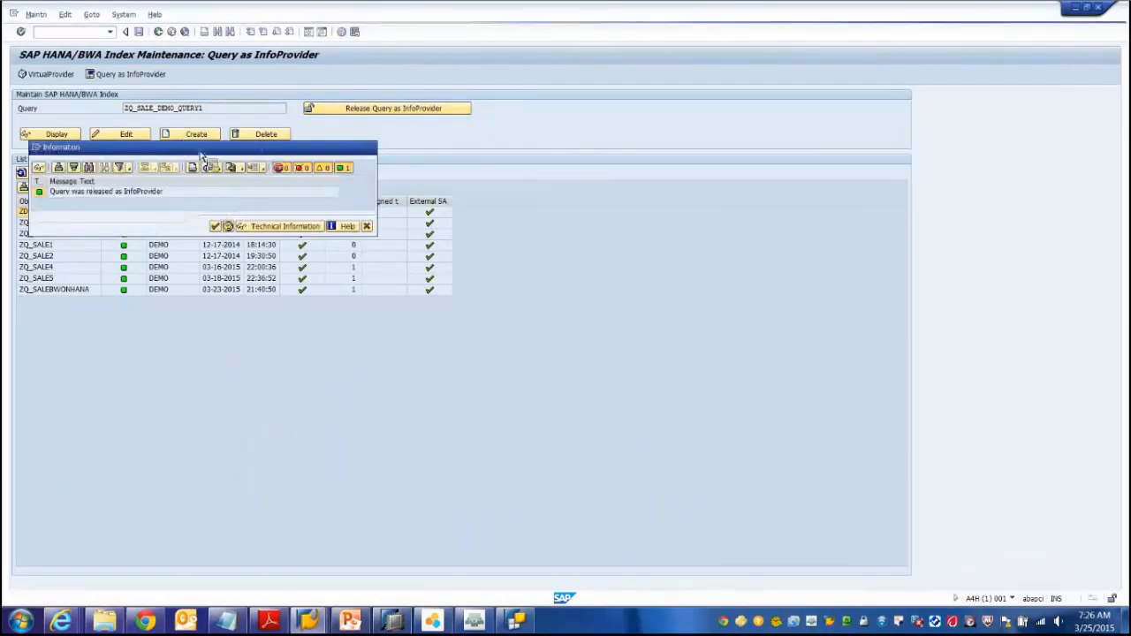
key("Return")
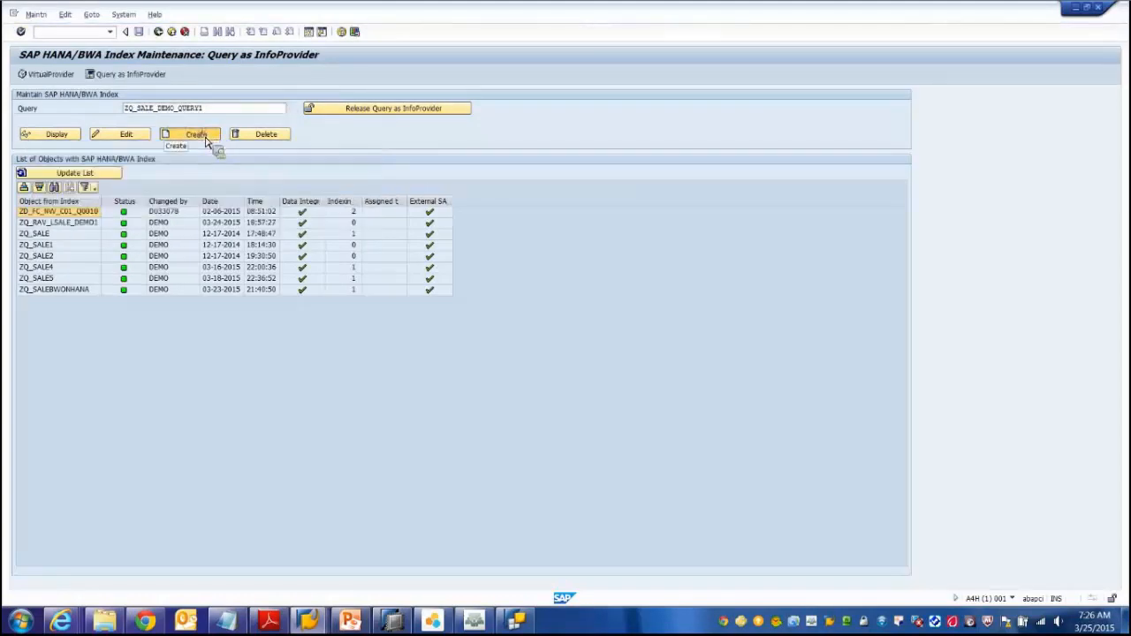
left_click(196, 134)
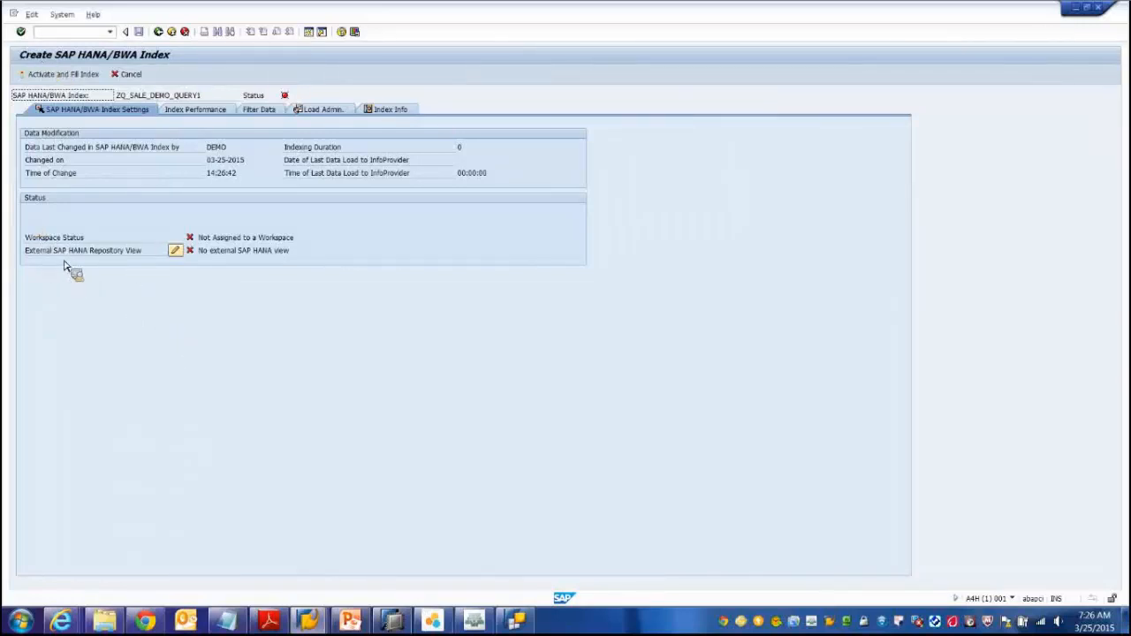
left_click(178, 252)
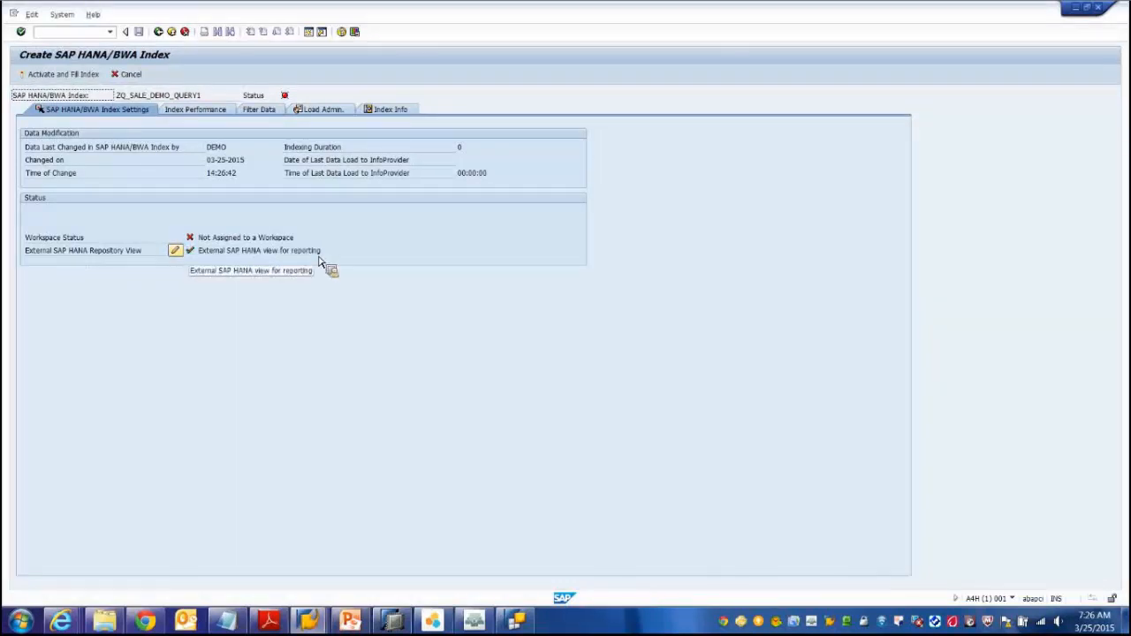
Step: Activate and fill the index with an immediate start, and refresh the index list to check the entry for ZQ_SALE_DEMO_QUERY1
left_click(37, 76)
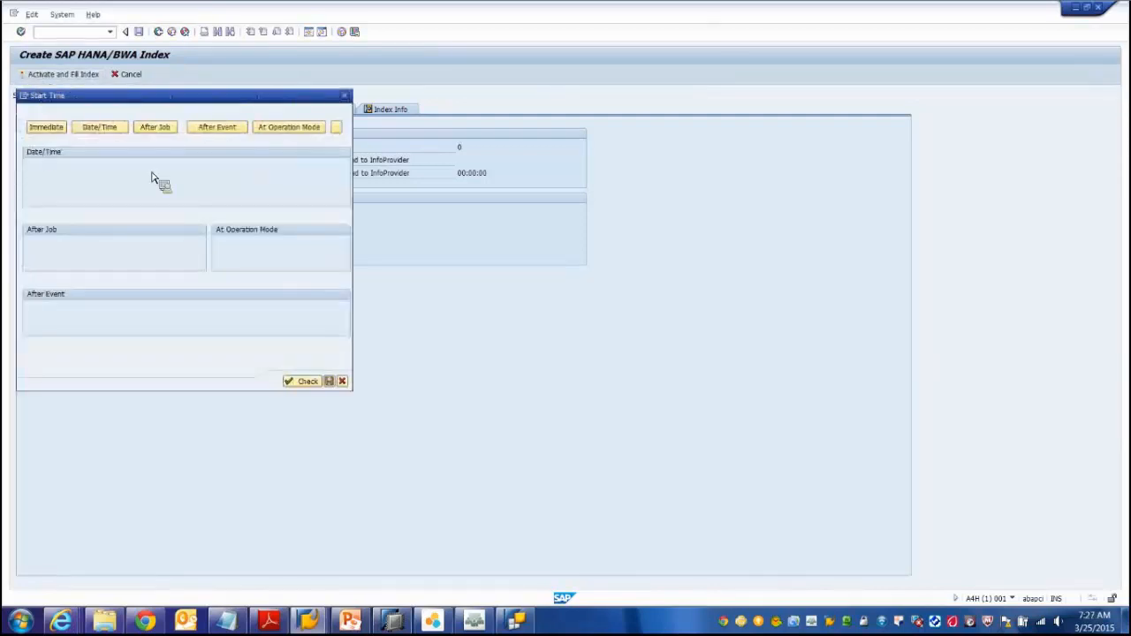
left_click_drag(200, 95, 466, 62)
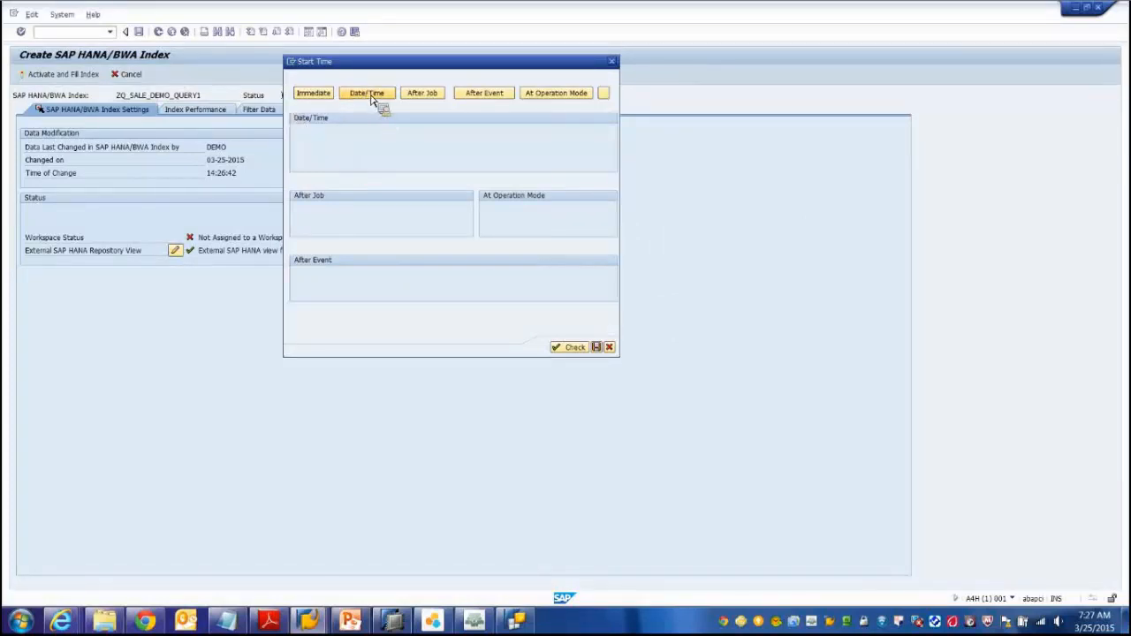
left_click(311, 97)
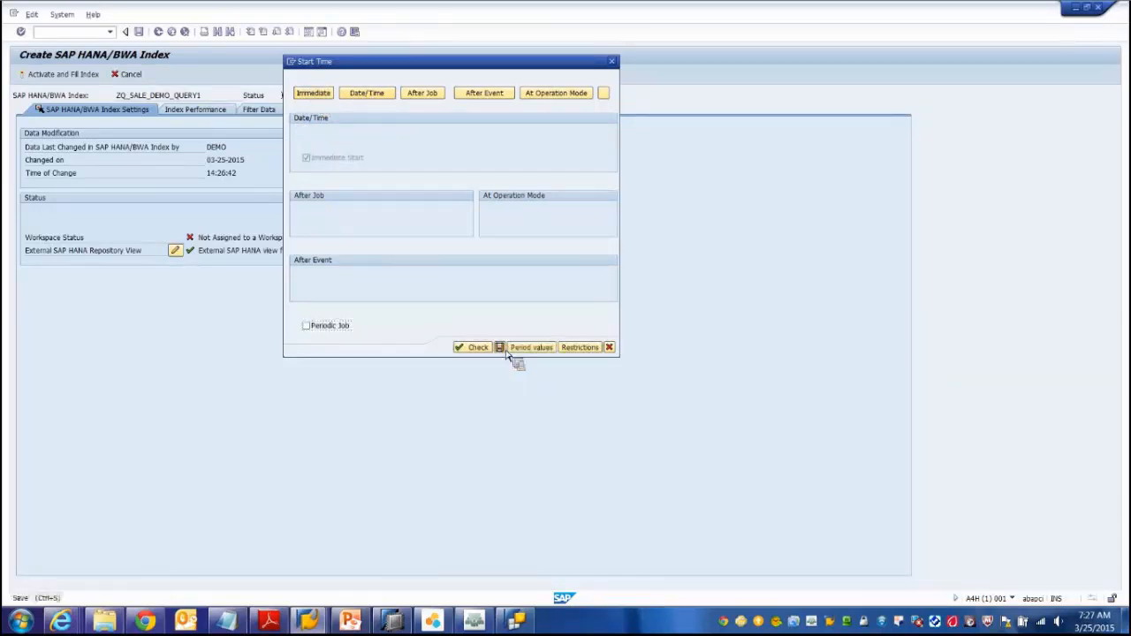
left_click(502, 348)
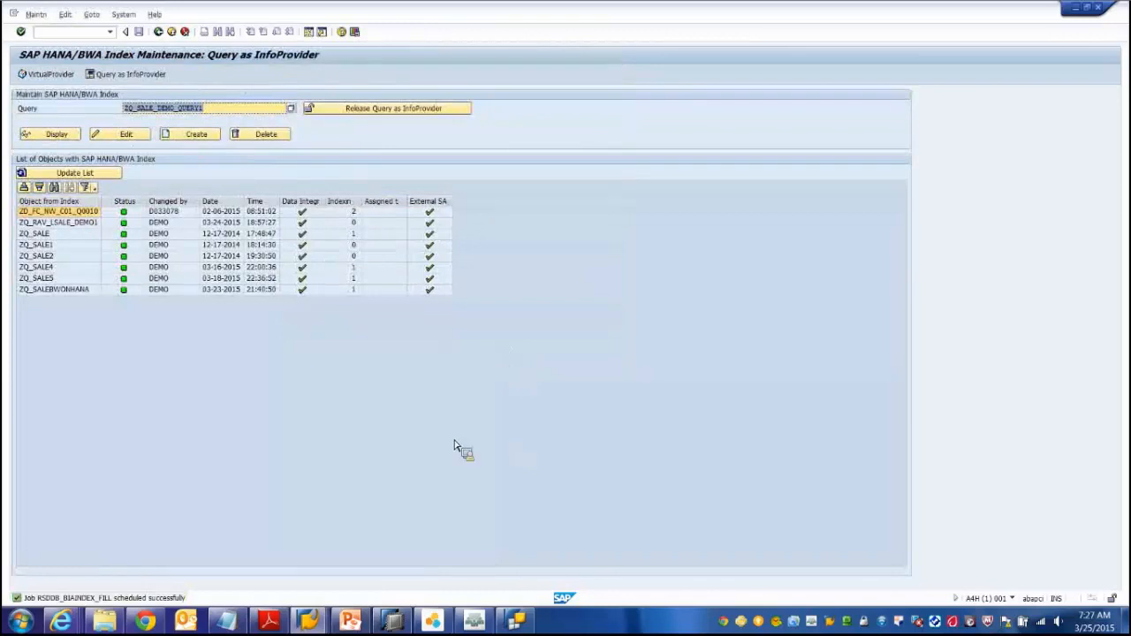
left_click(71, 173)
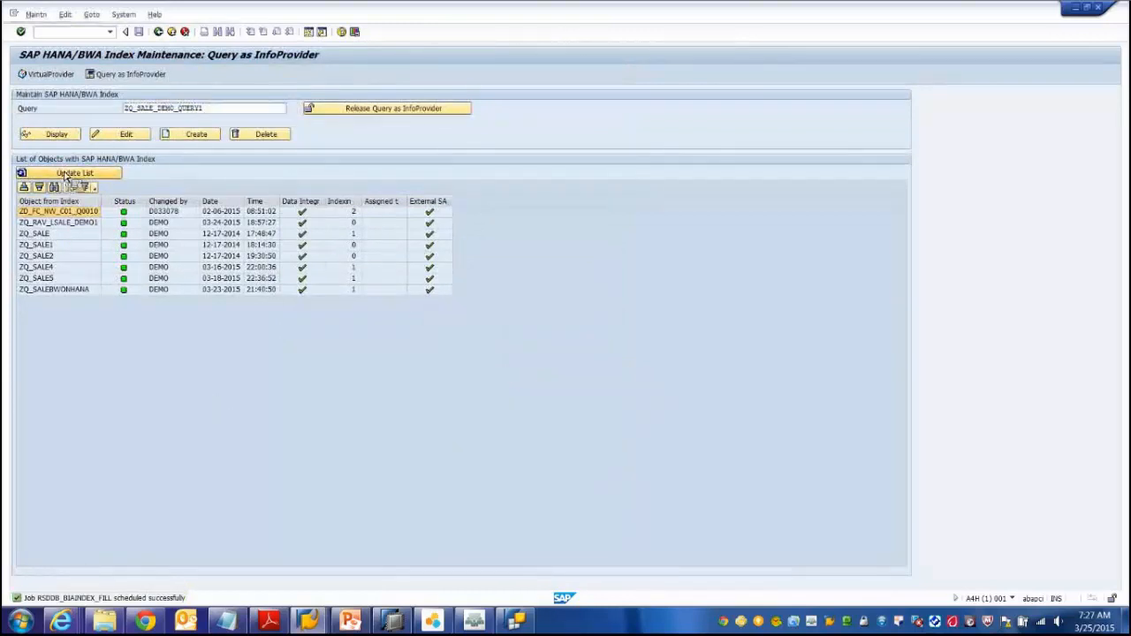
left_click(60, 301)
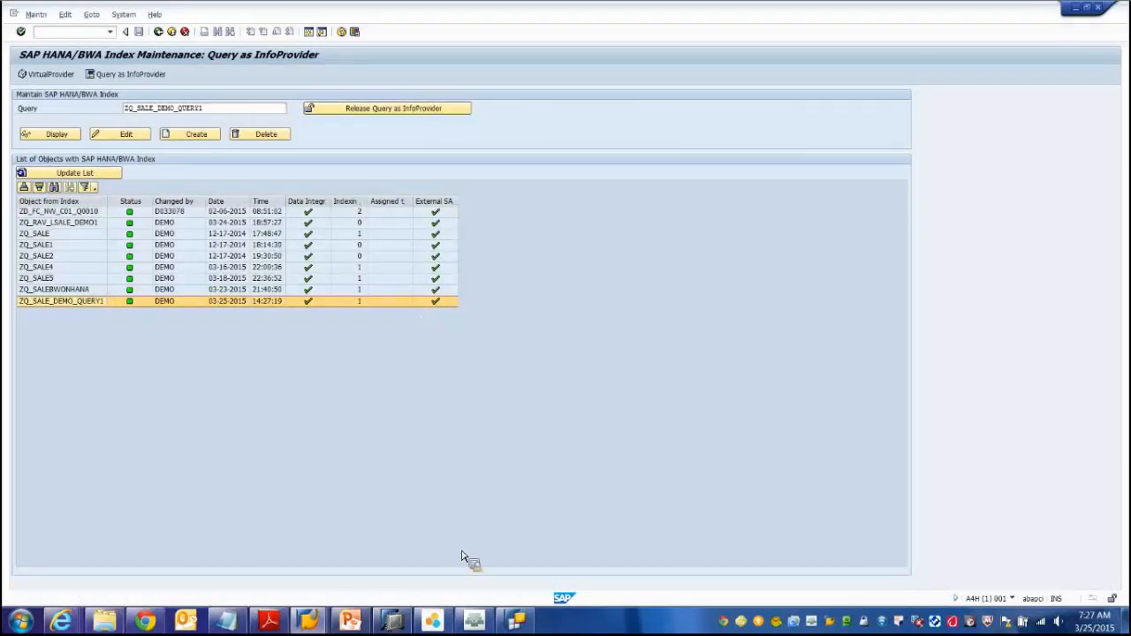
Step: Switch to SAP HANA Studio, refresh the bw2hana package and expand its query package to view the analytic views
left_click(402, 625)
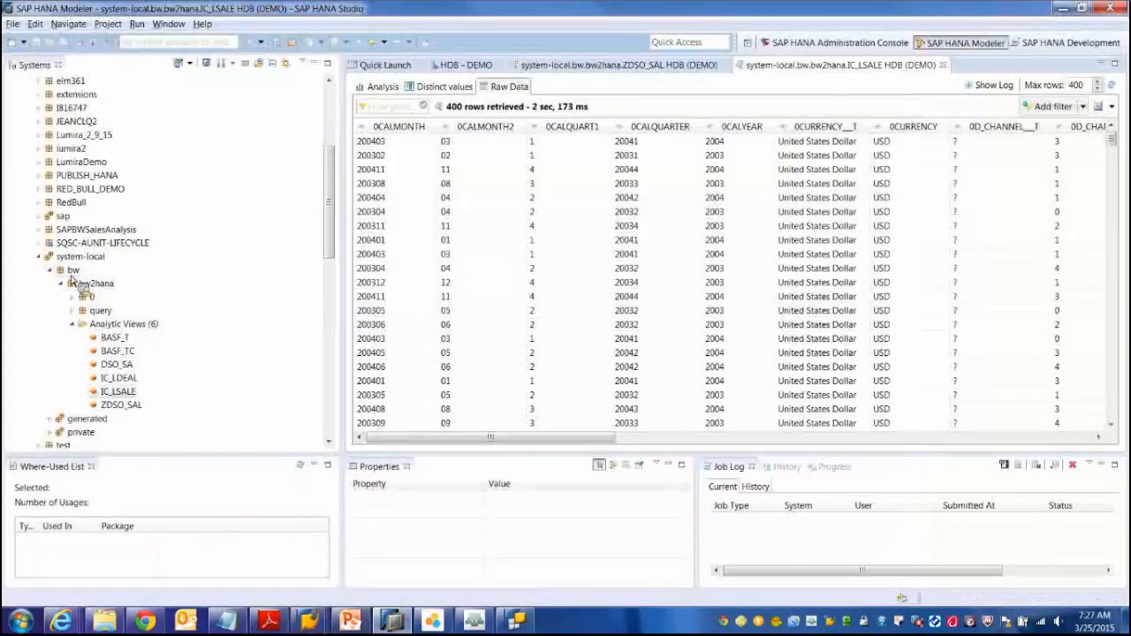
right_click(81, 285)
left_click(123, 346)
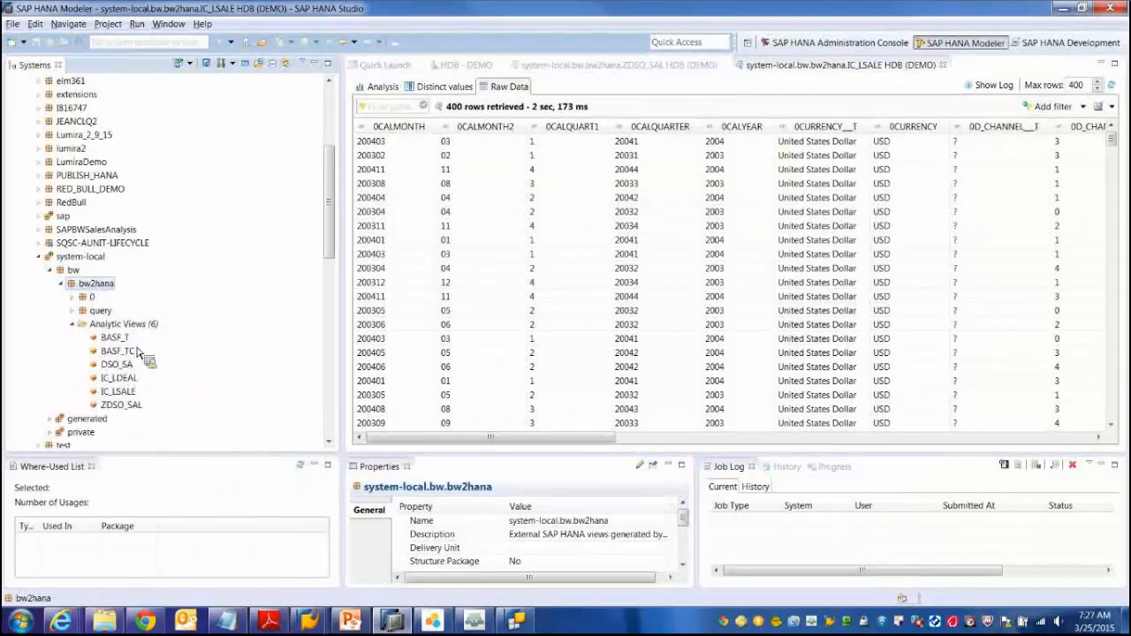
left_click(73, 324)
left_click(72, 311)
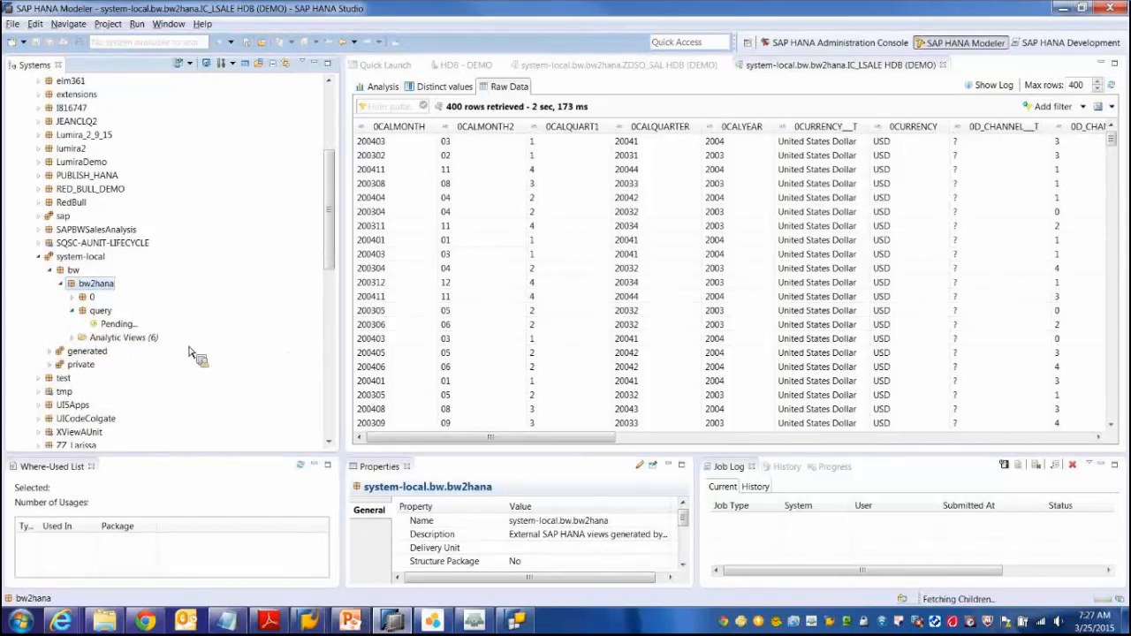
scroll(327, 257, "down", 2)
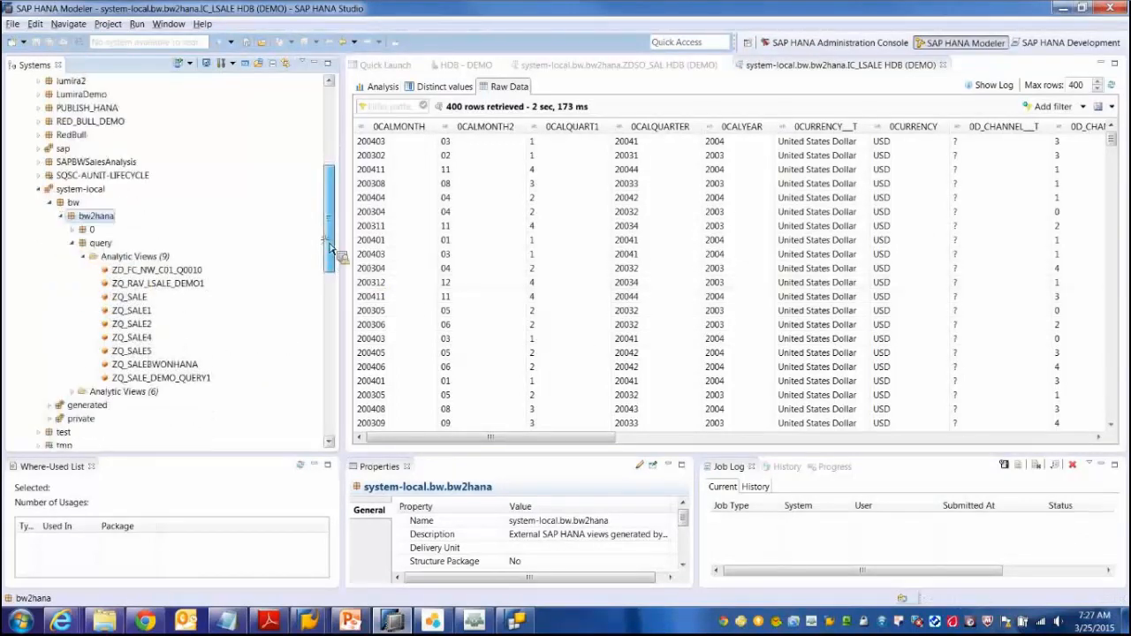
Step: Open the data preview of the ZQ_SALE_DEMO_QUERY1 analytic view and examine its raw data
left_click(180, 370)
right_click(178, 371)
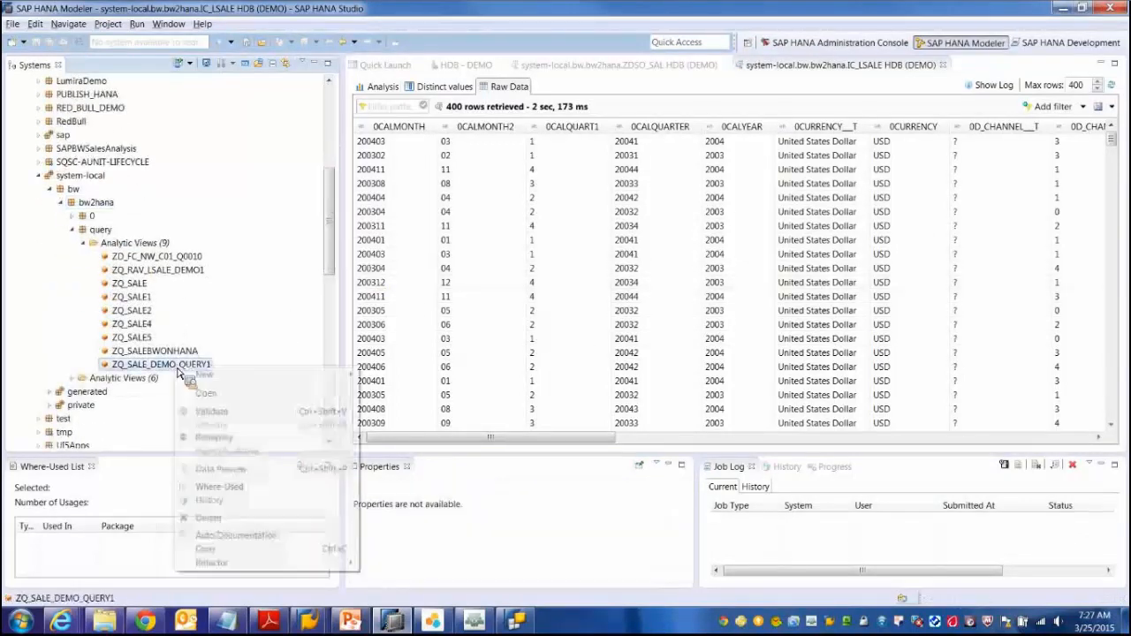
left_click(216, 471)
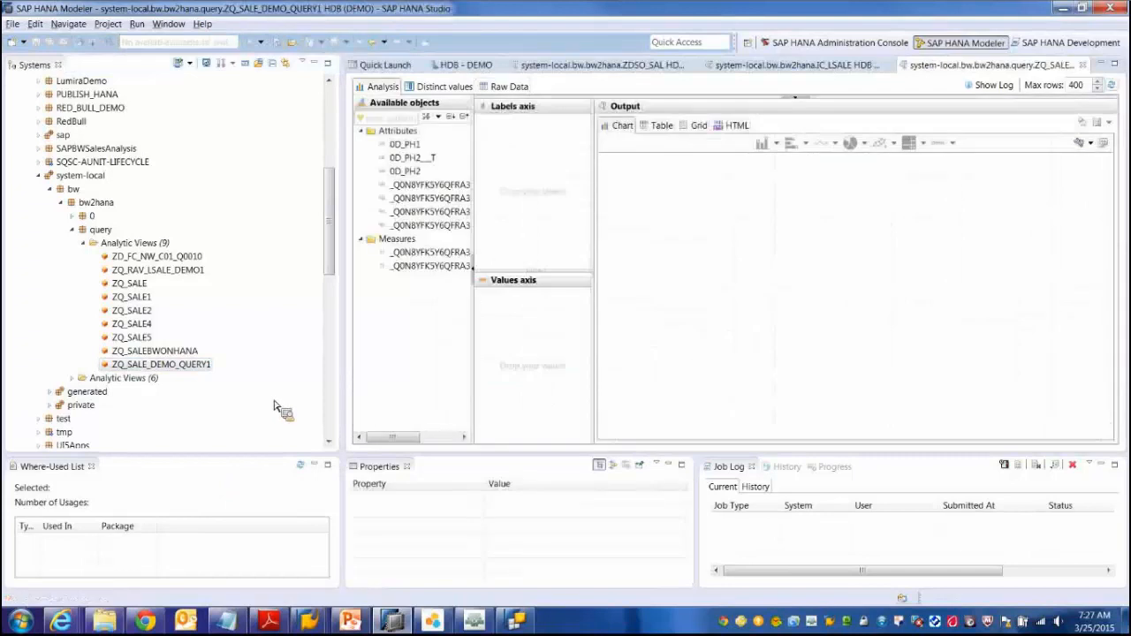
left_click(494, 86)
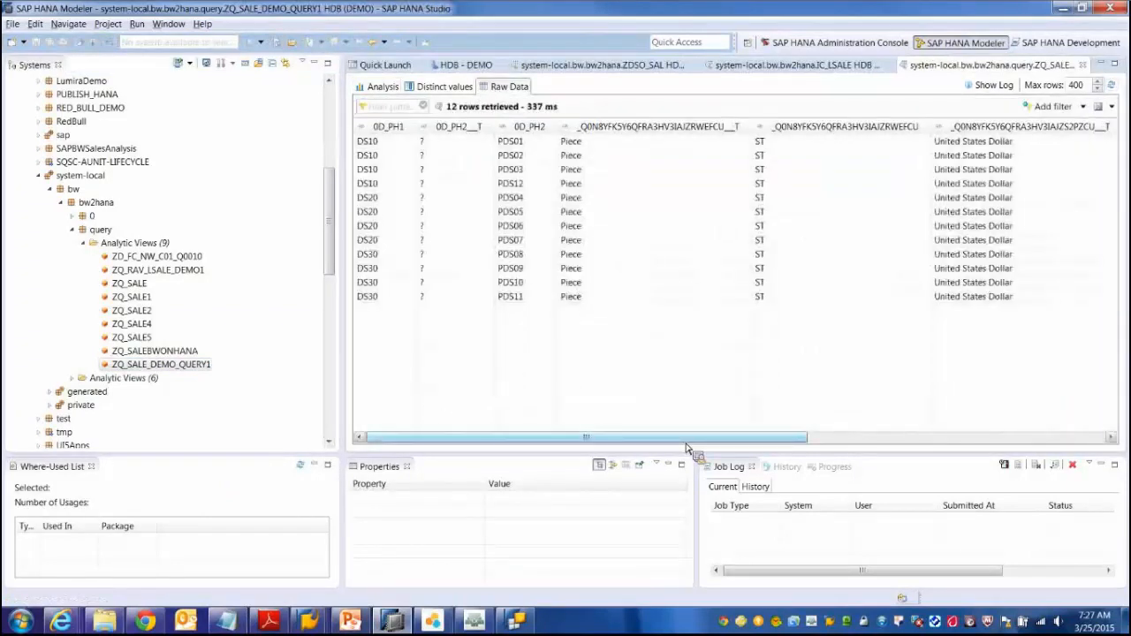
left_click_drag(651, 447, 981, 438)
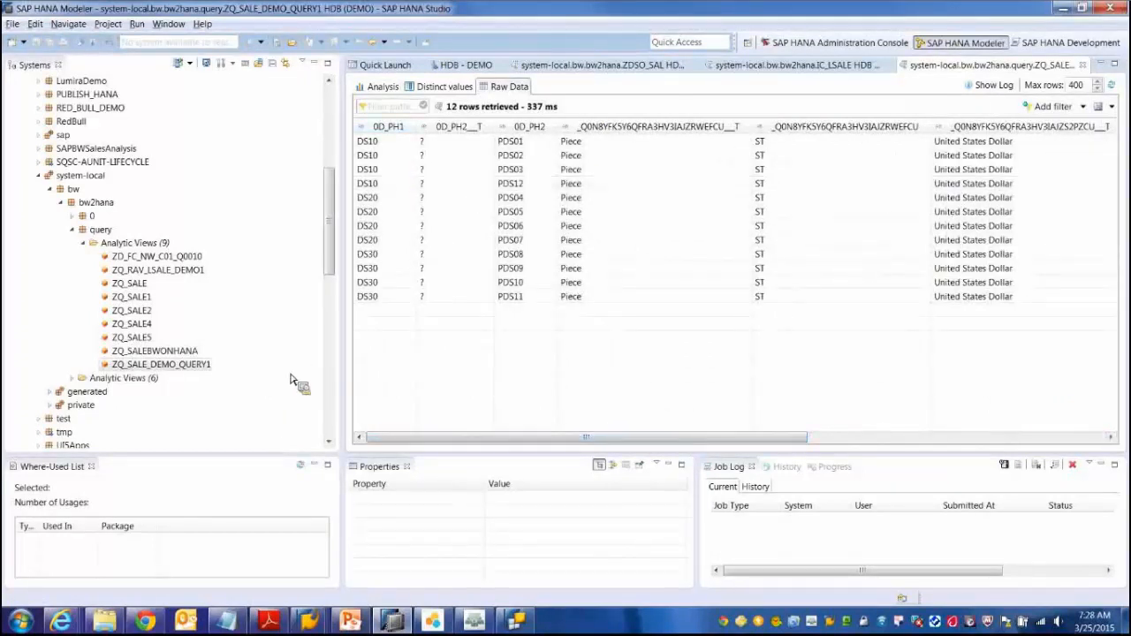
Step: Switch to SAP Lumira and start a new dataset with Connect to SAP HANA as its source
left_click(439, 626)
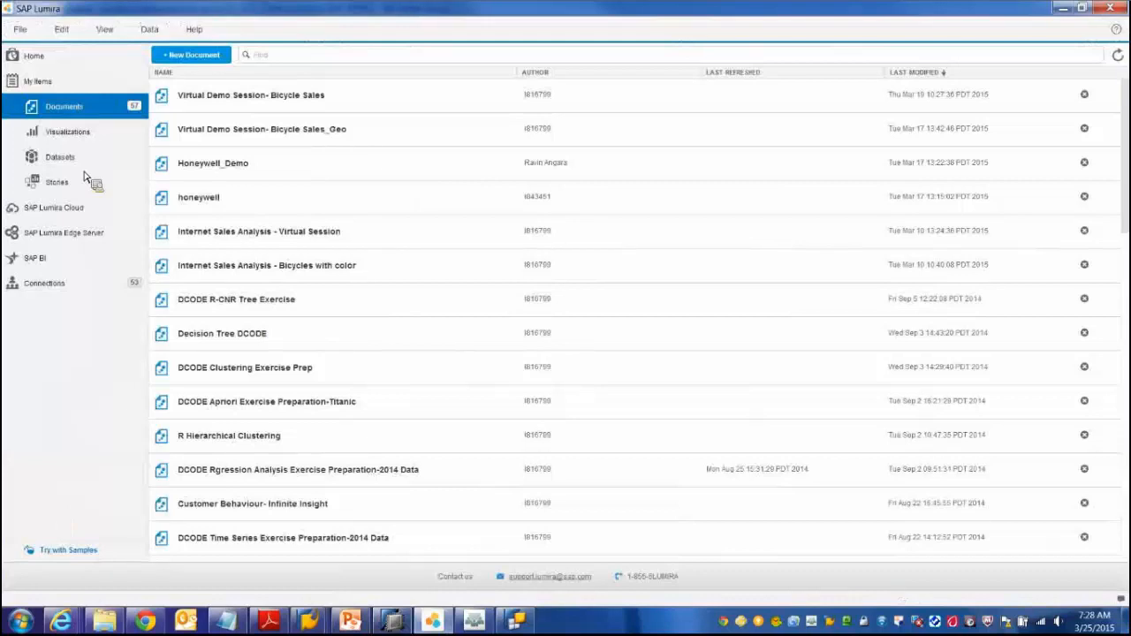
left_click(26, 34)
left_click(27, 66)
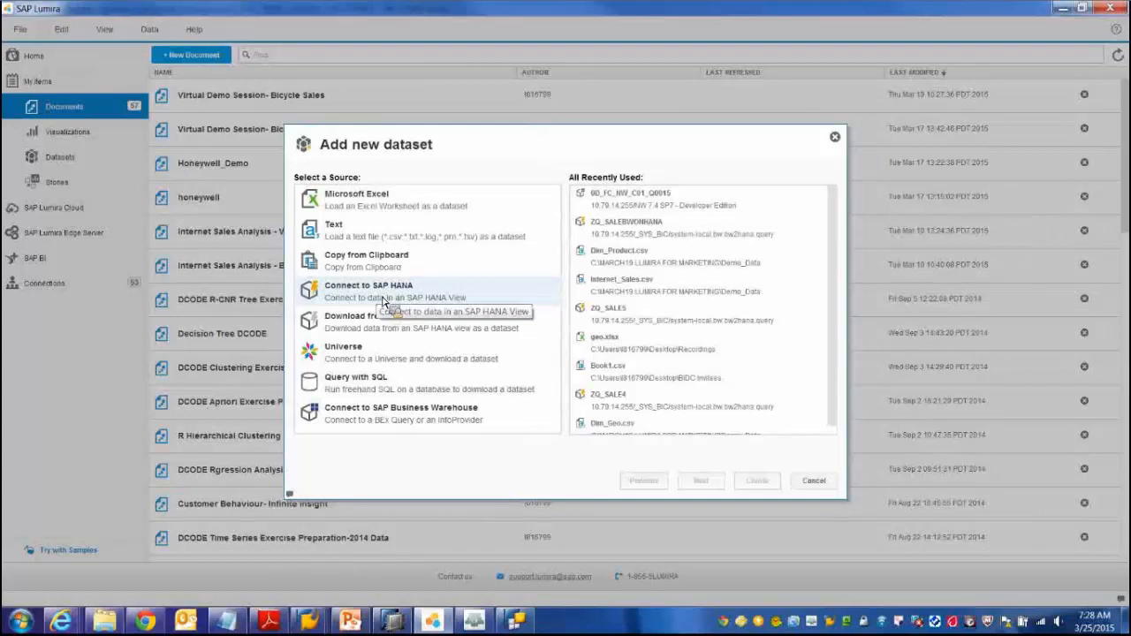
left_click(384, 304)
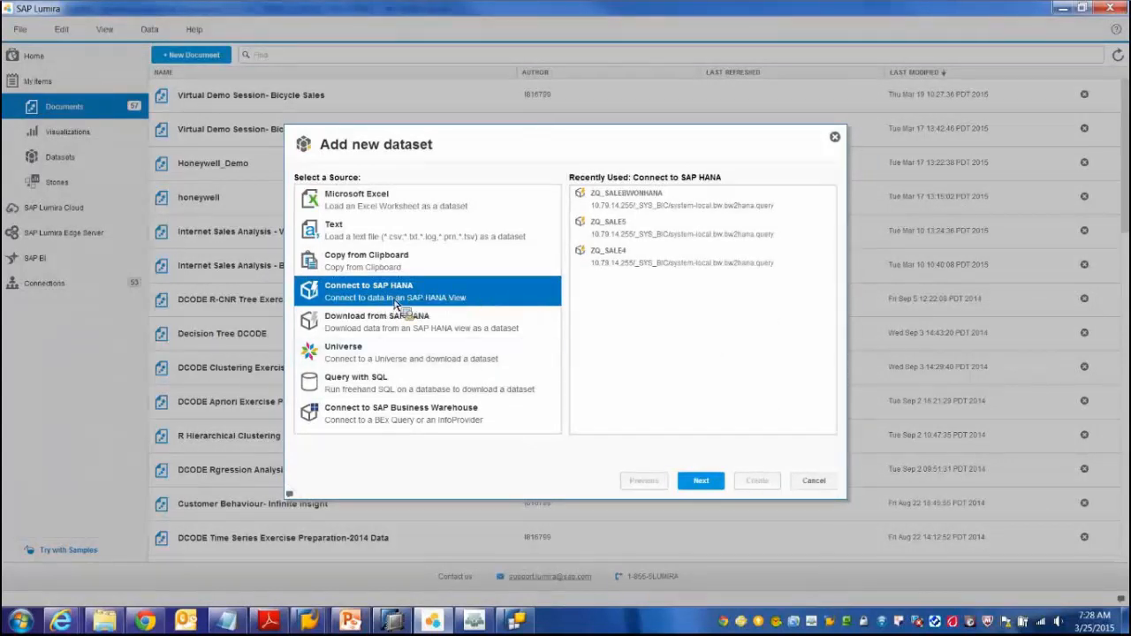
left_click(701, 481)
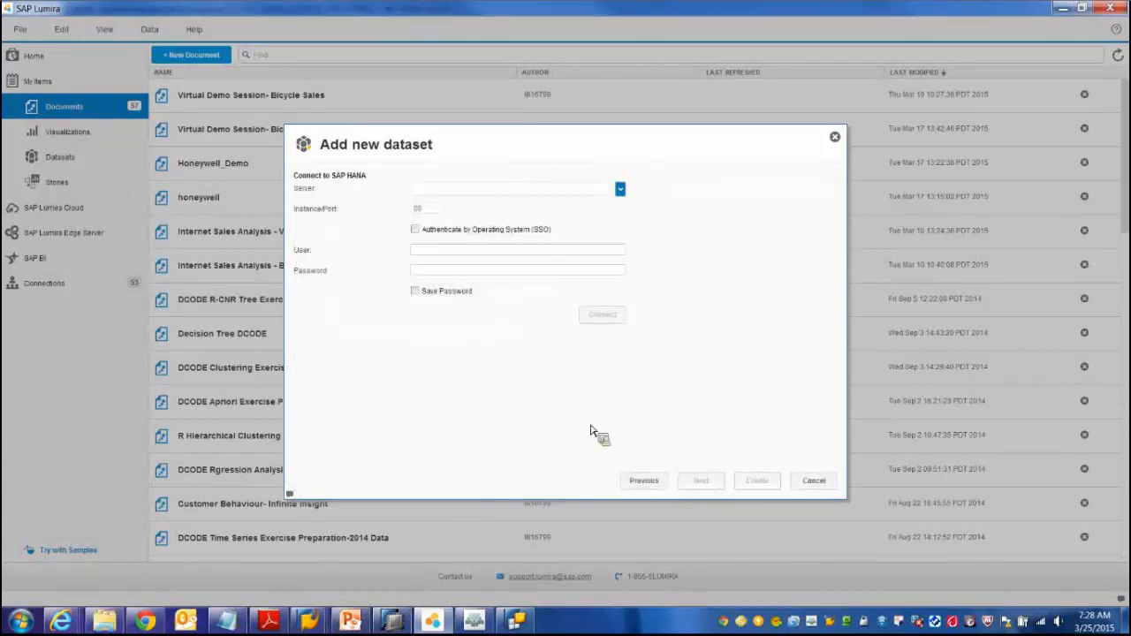
Step: Pick the previously used SAP HANA server with its saved credentials and connect to it
left_click(622, 192)
left_click(588, 198)
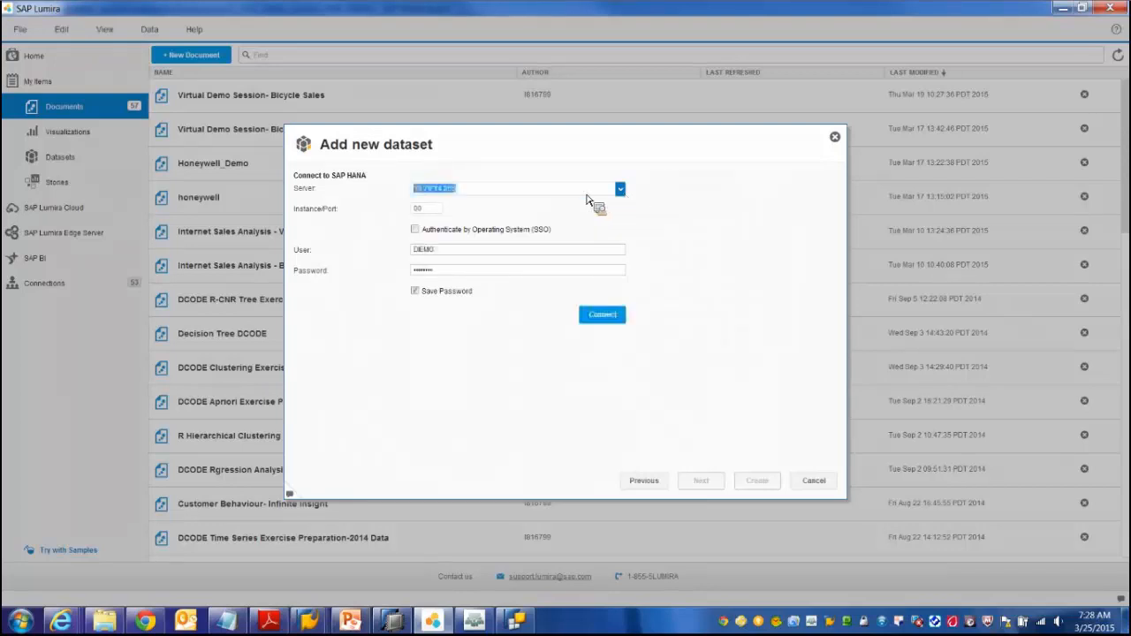
left_click(611, 318)
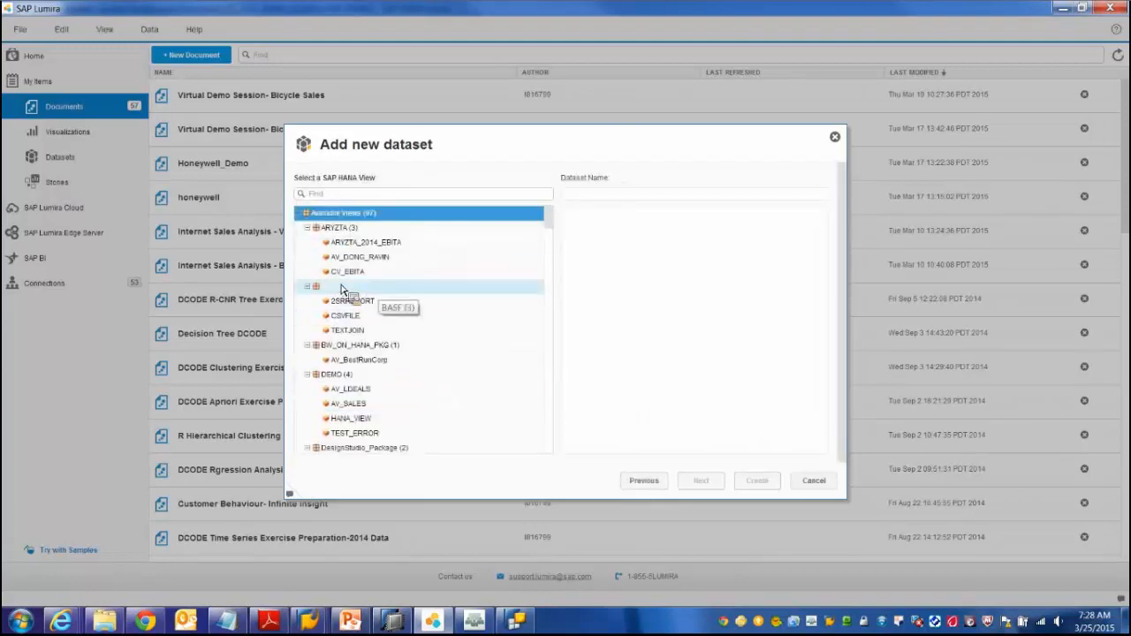
Step: Find the view ZQ_SALE_DEMO_QUERY1 and create the dataset from it with all measures and dimensions included
left_click(359, 196)
type("ZQ_SALE_DEMO_QUERY1")
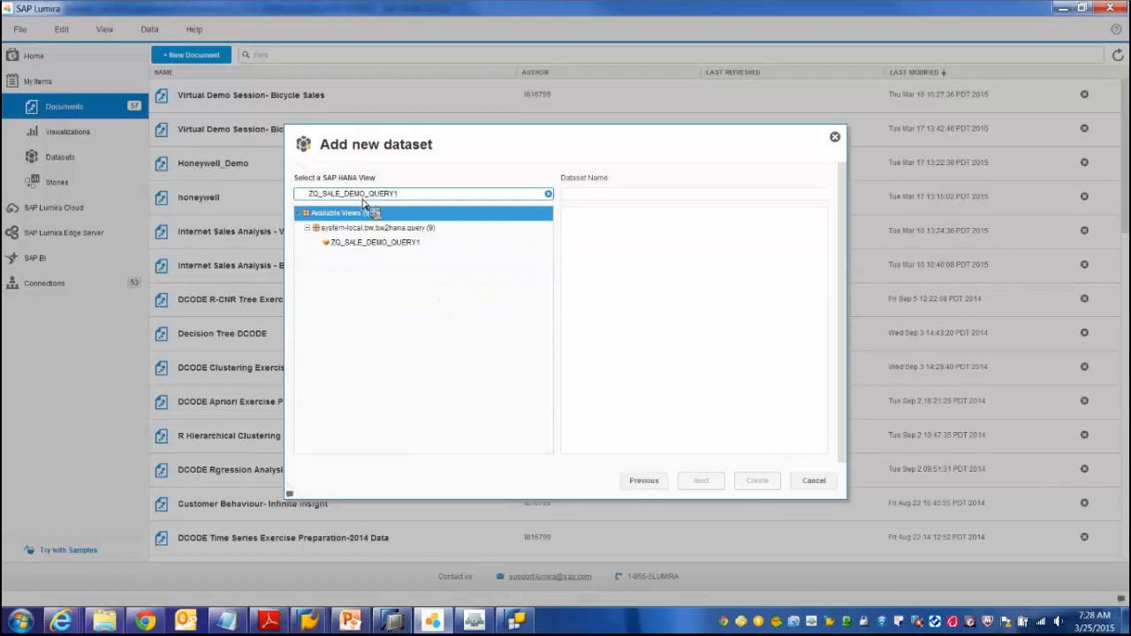
left_click(382, 242)
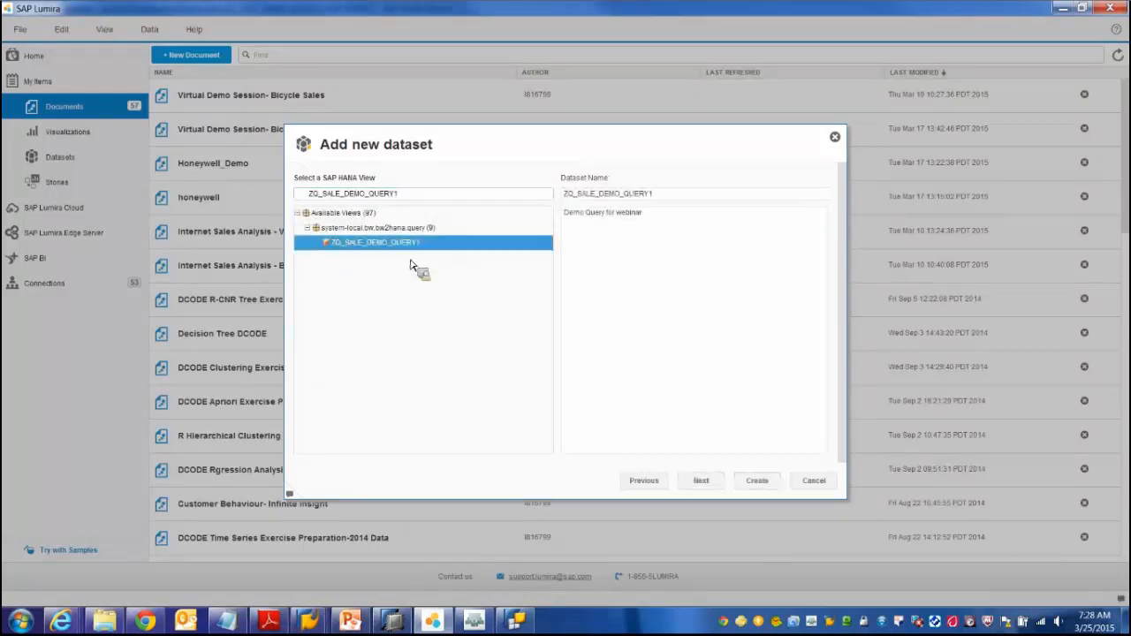
left_click(708, 483)
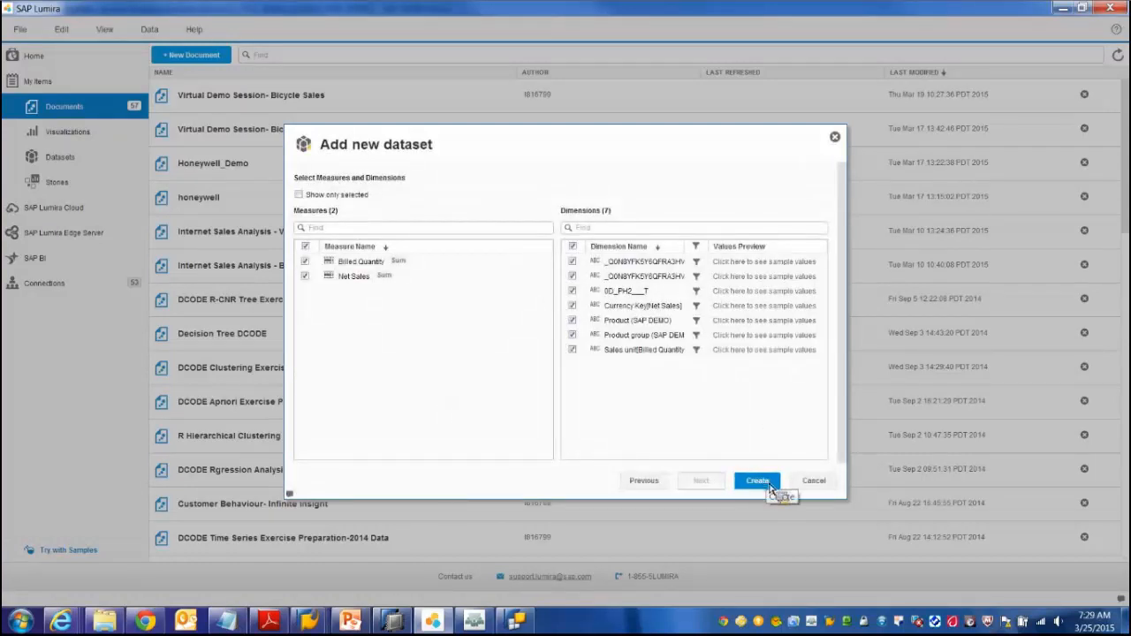
left_click(758, 482)
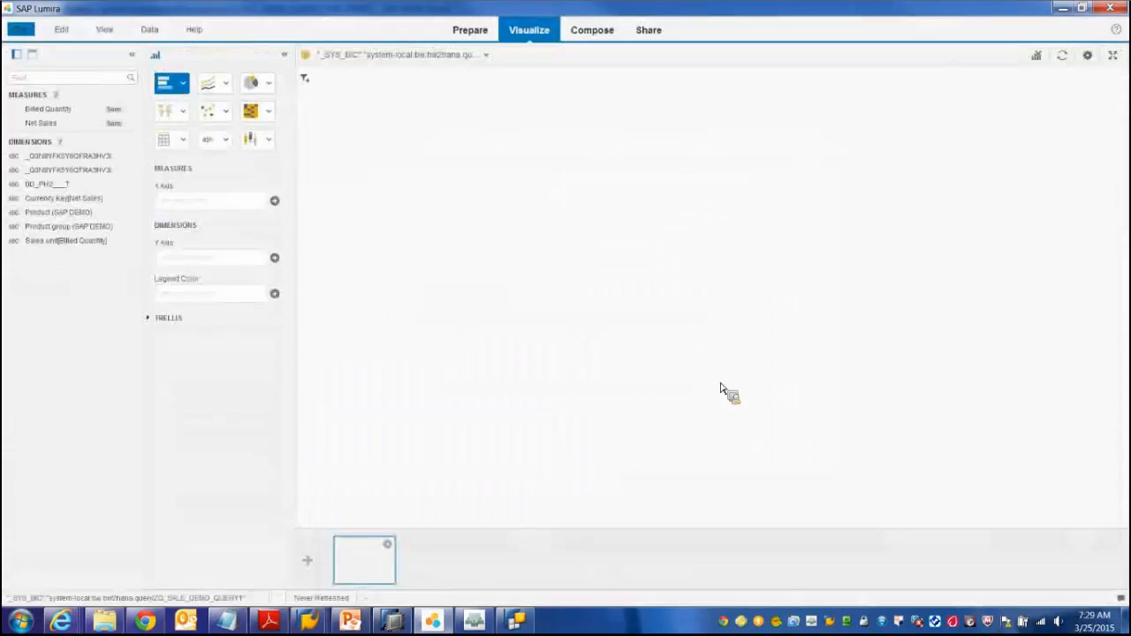
Step: Examine the dataset's columns in the Prepare view, the Billed Quantity measure's options and the calculation options
left_click(469, 31)
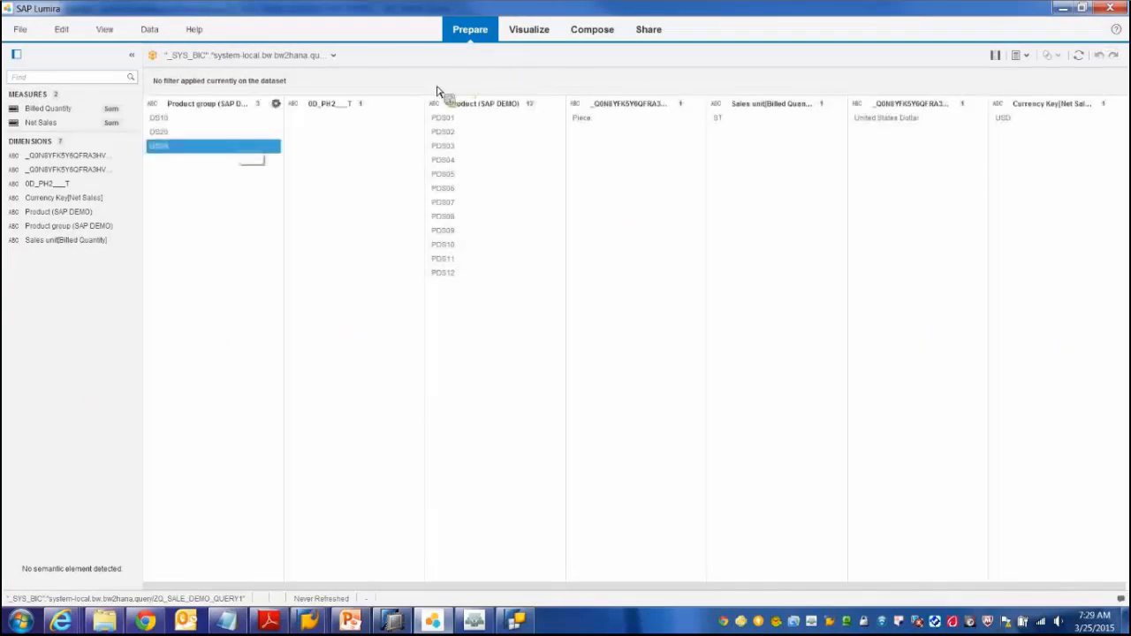
left_click(129, 109)
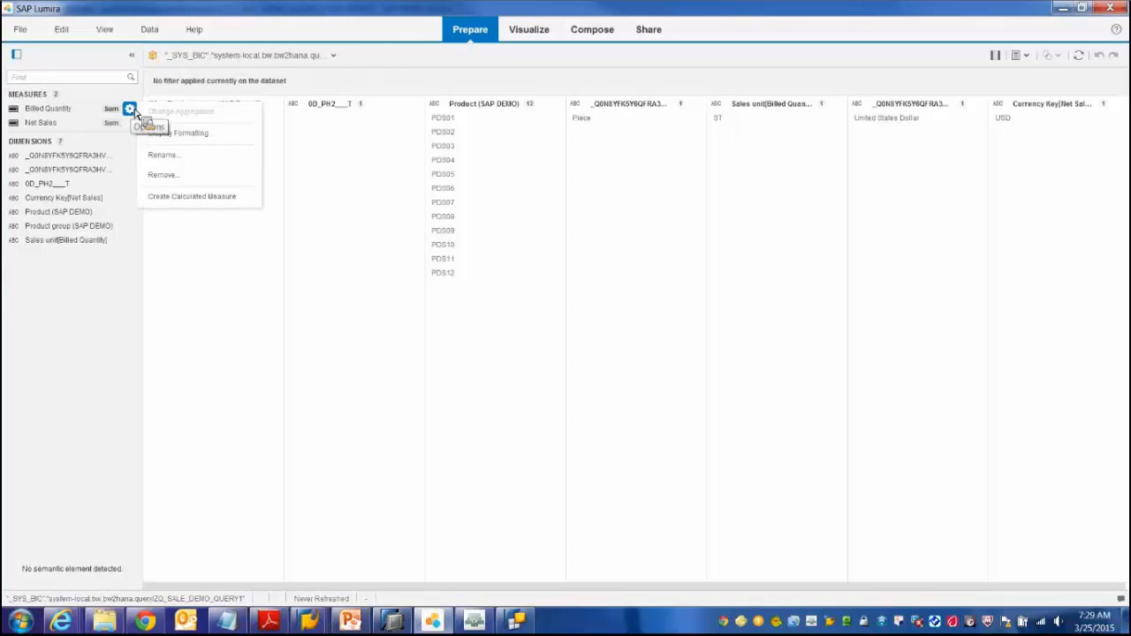
left_click(1026, 57)
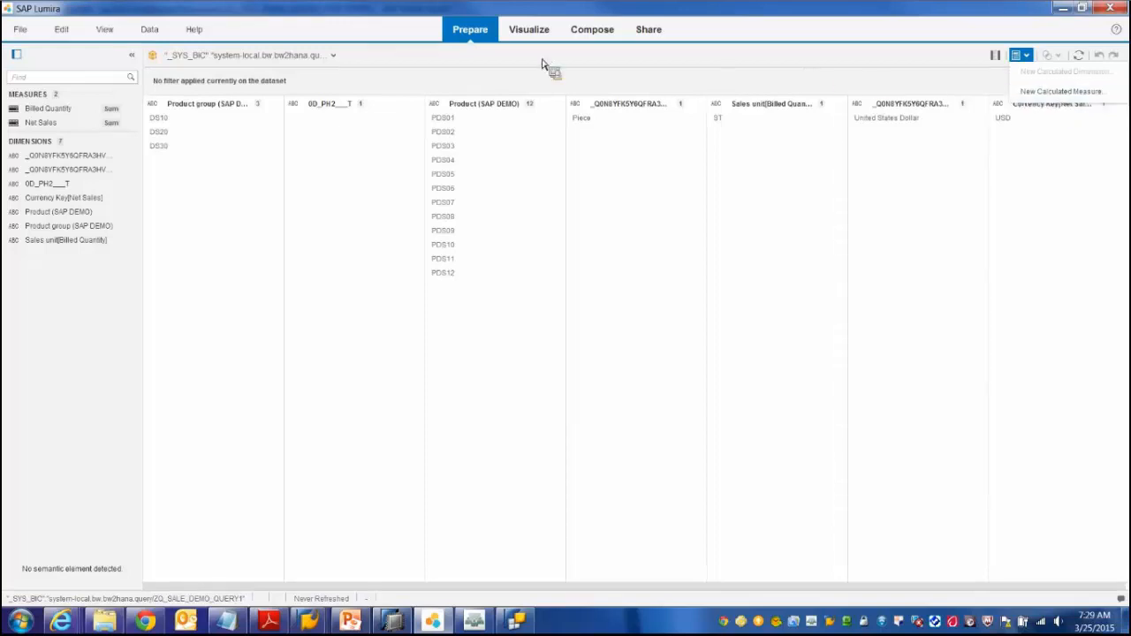
Step: Create a table visualization with Billed Quantity and Net Sales as its primary values
left_click(541, 31)
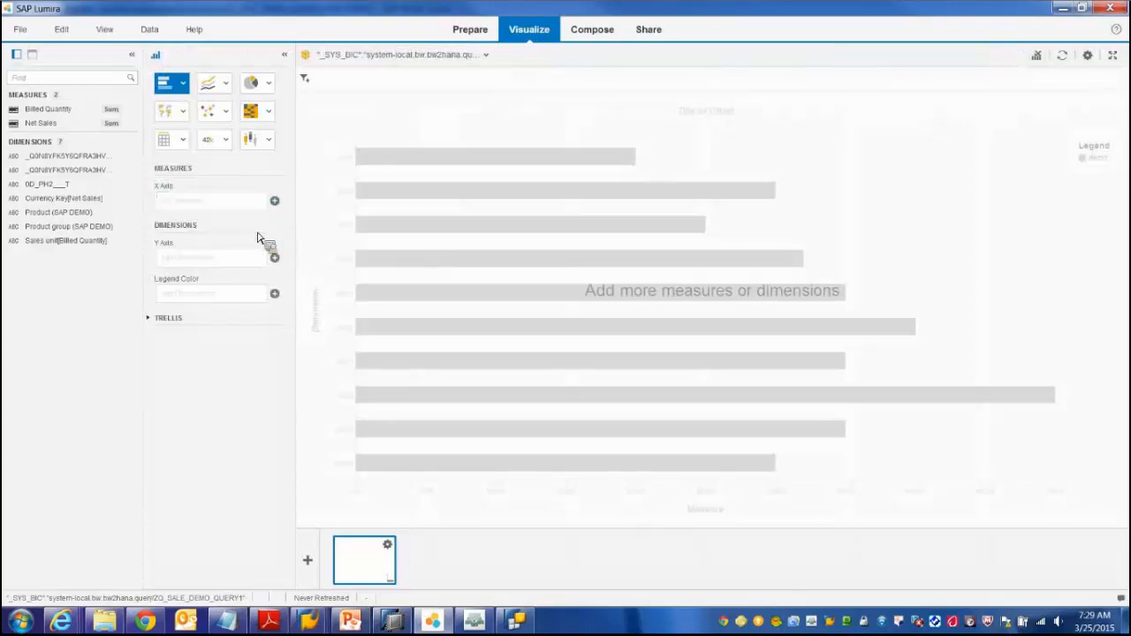
left_click(165, 141)
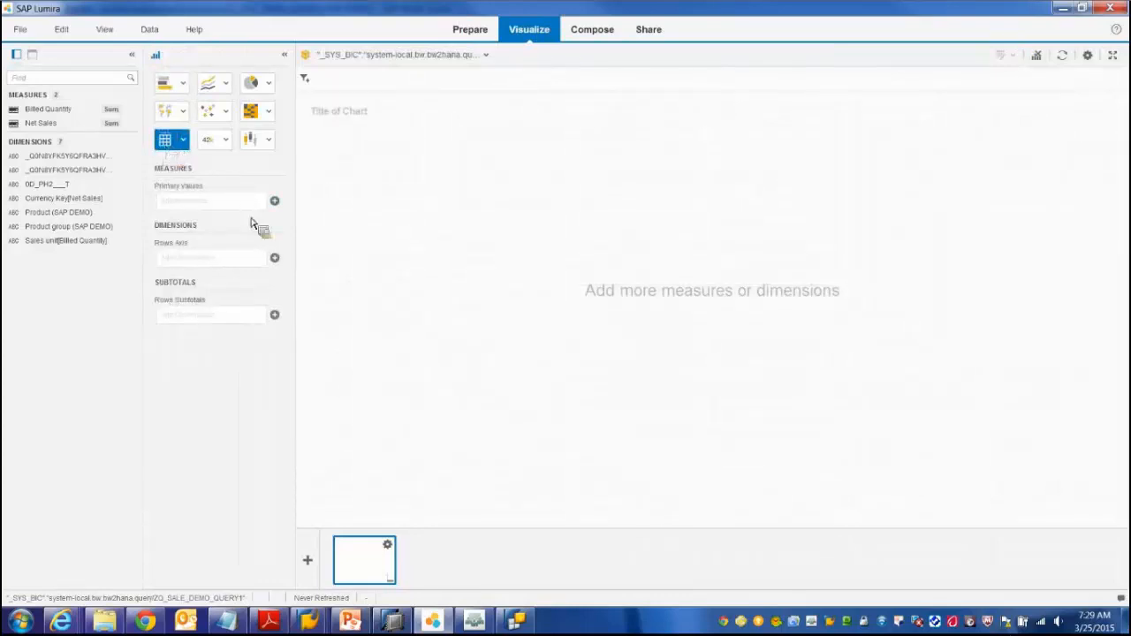
left_click(275, 202)
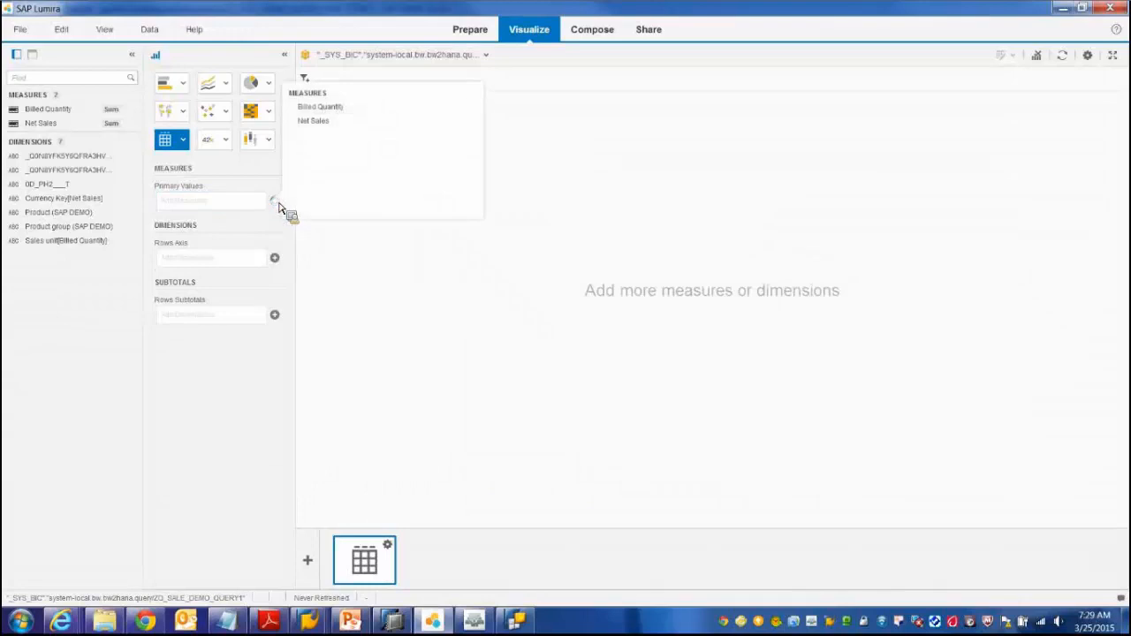
left_click(334, 104)
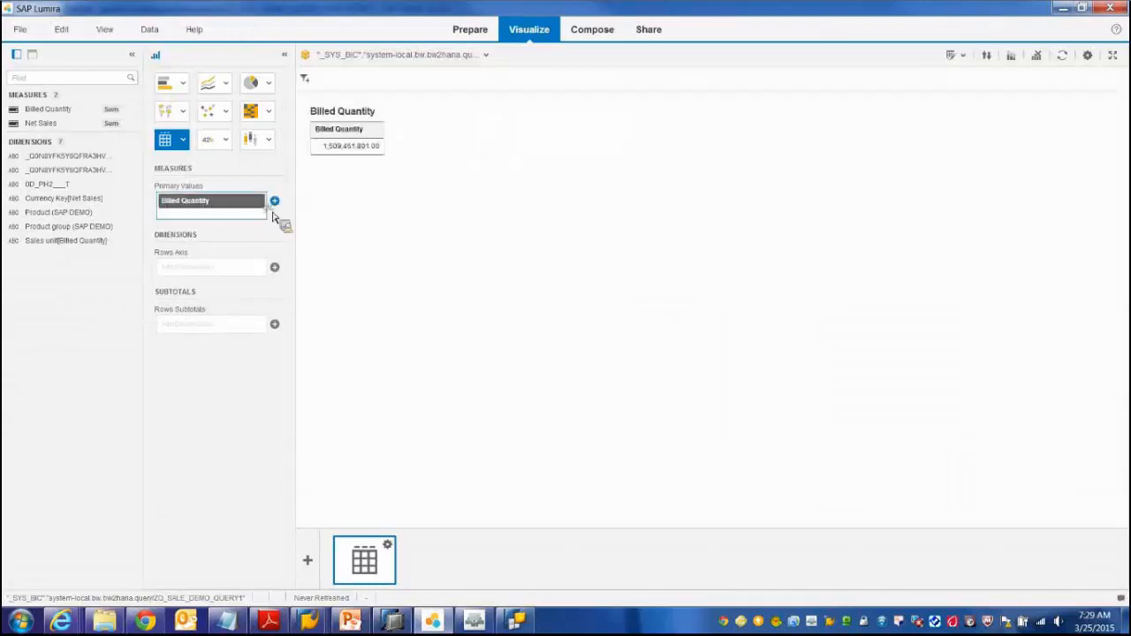
left_click(275, 200)
left_click(332, 109)
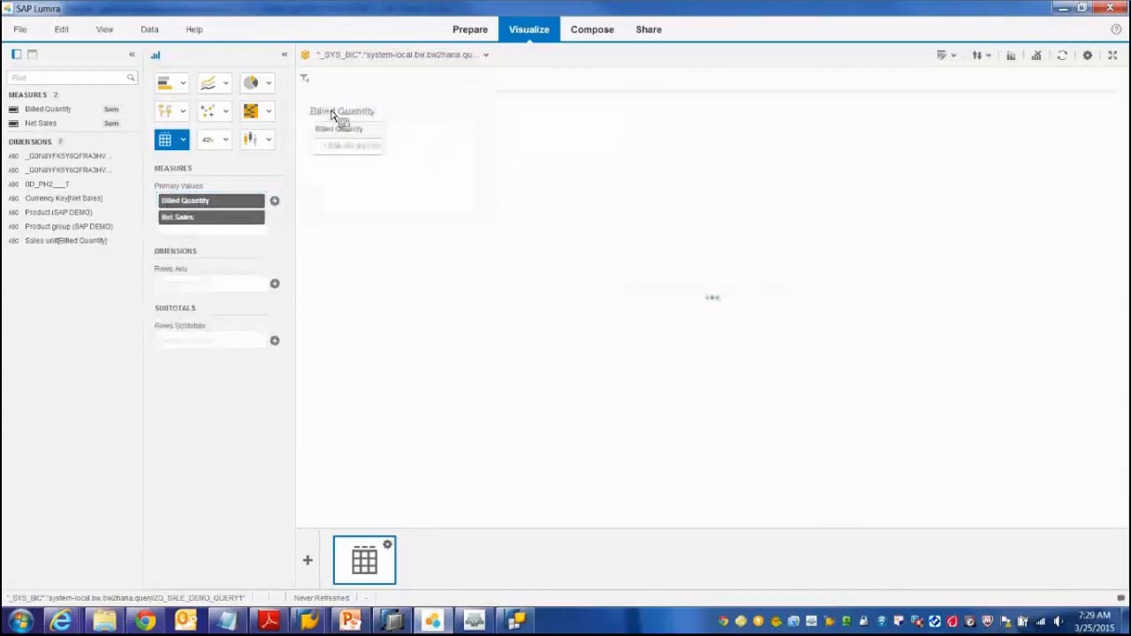
Step: Add Product group (SAP DEMO) and Product (SAP DEMO) to the table's rows axis
left_click(275, 284)
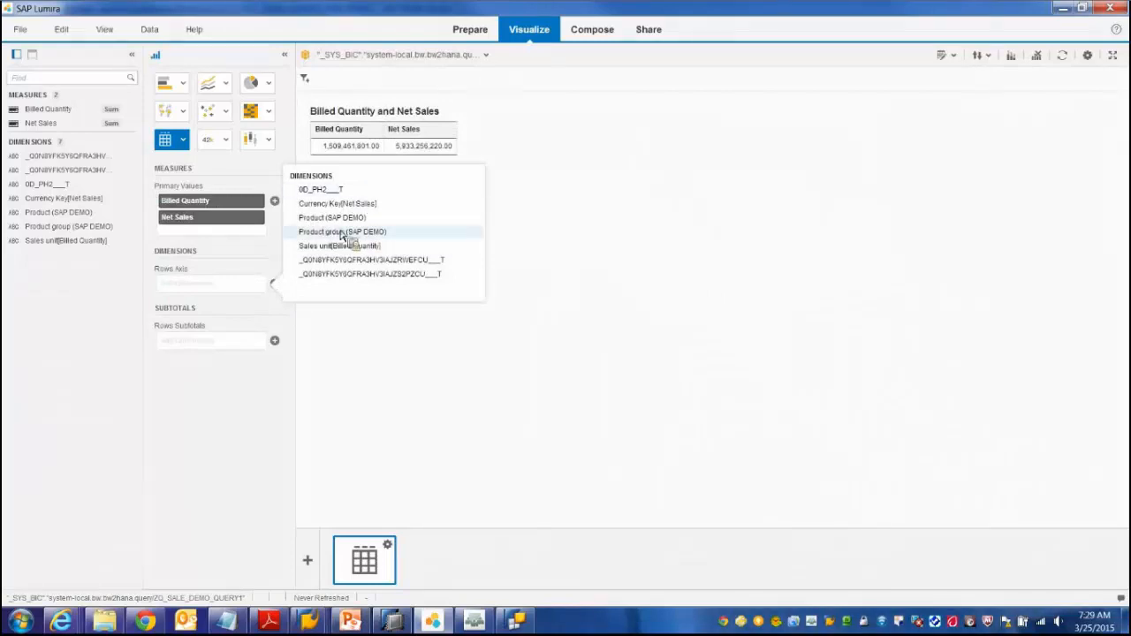
left_click(362, 231)
left_click(276, 285)
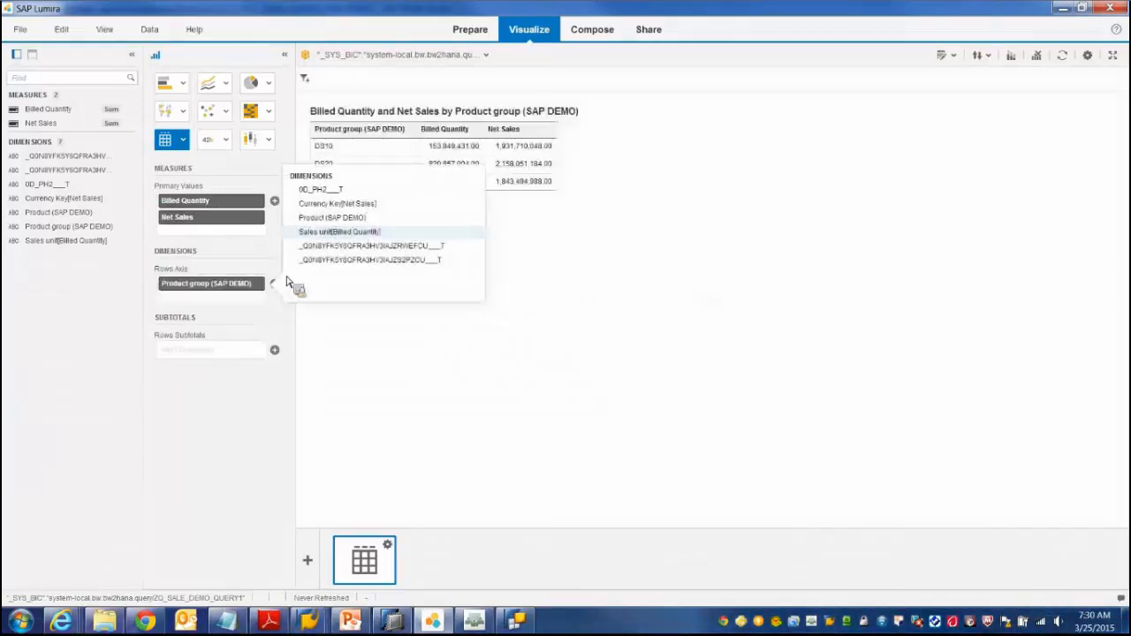
left_click(332, 220)
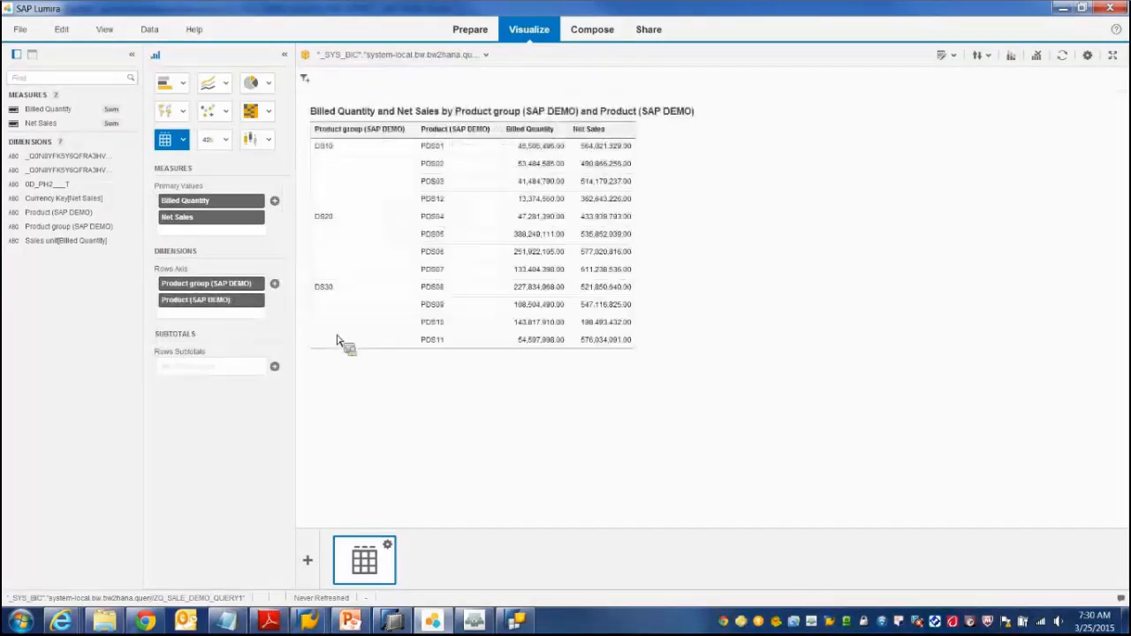
Step: Define a conditional formatting rule named Net_Sales on the Net Sales column for values greater than 400000000
left_click(606, 142)
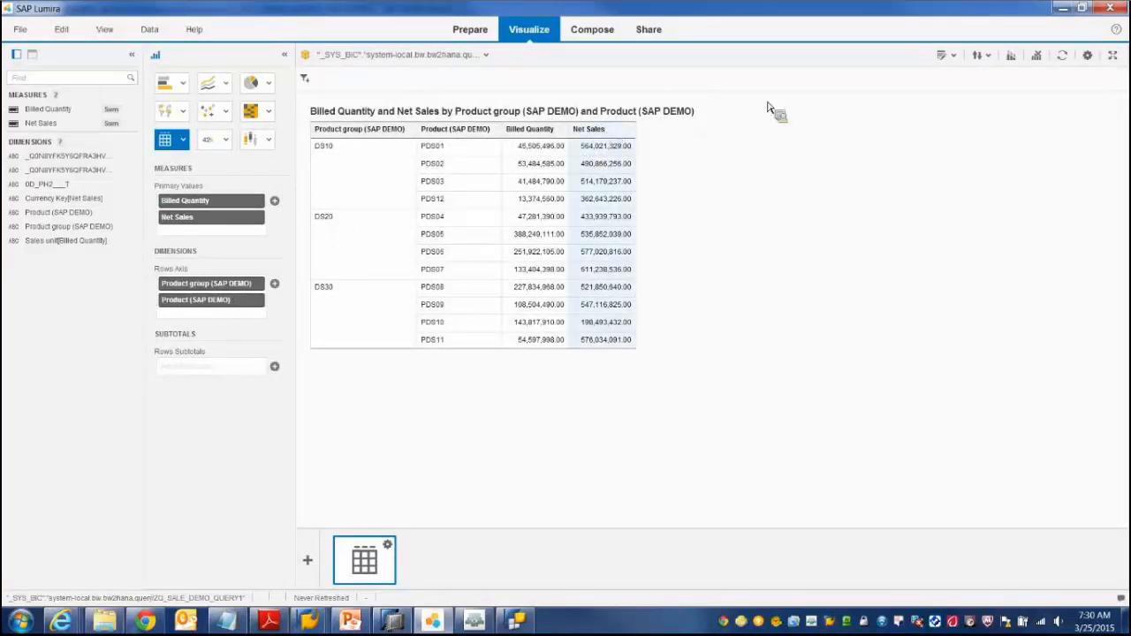
left_click(953, 55)
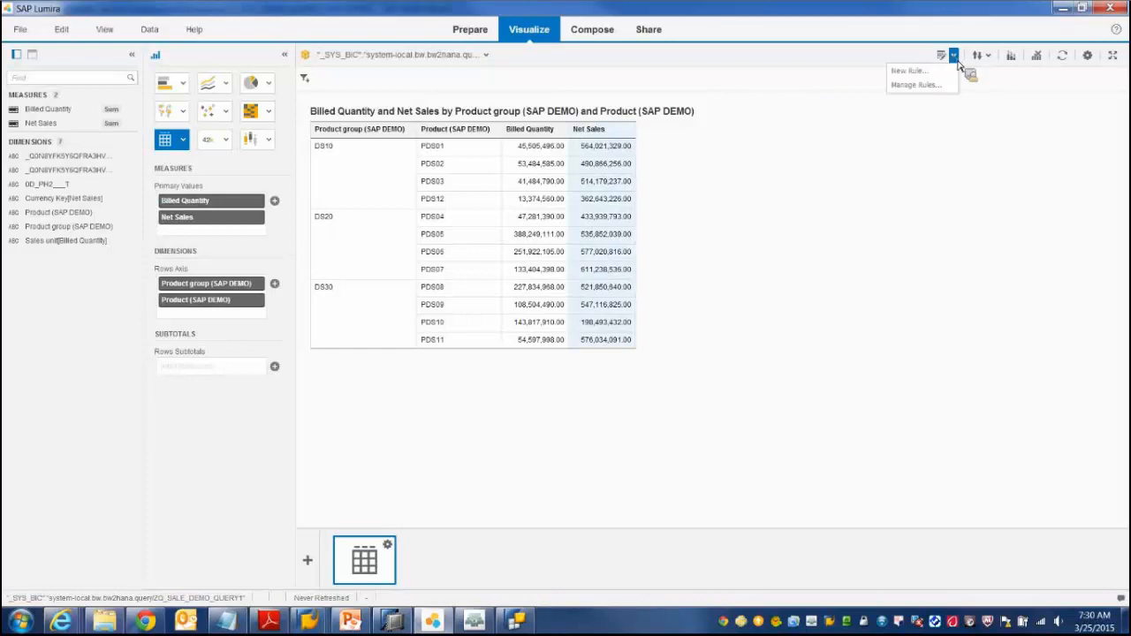
left_click(907, 71)
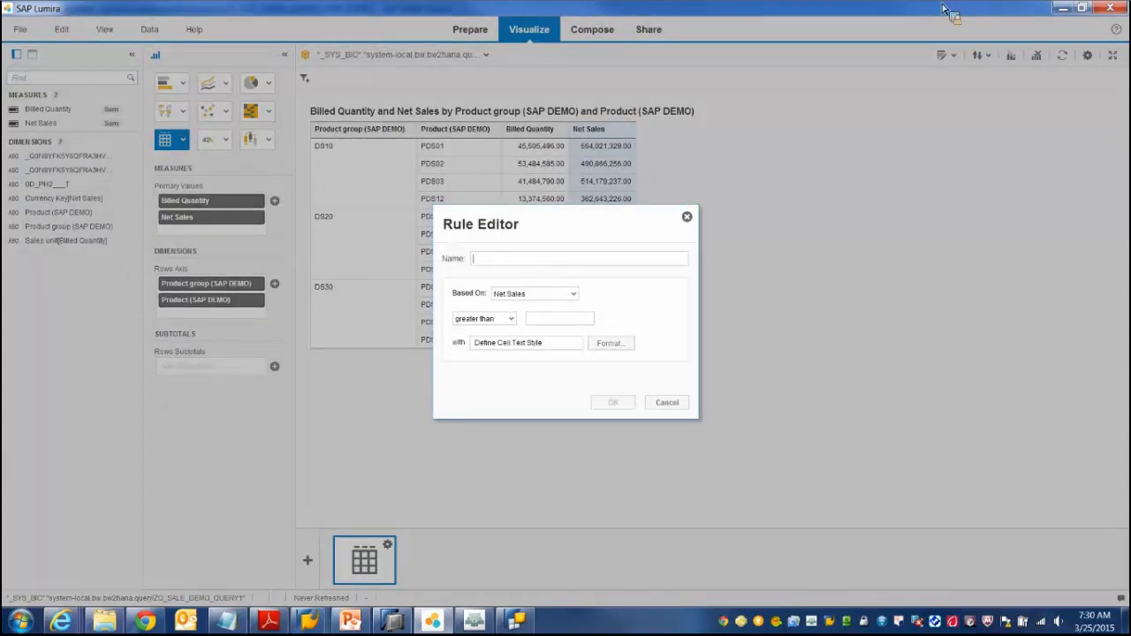
type("Net_Sales")
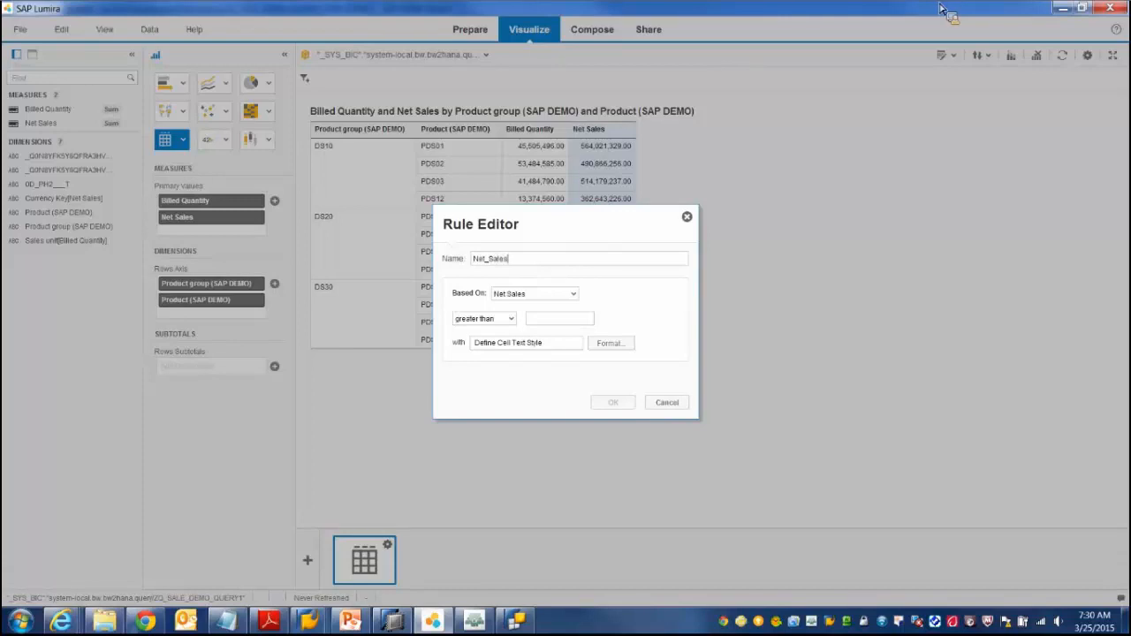
left_click(561, 321)
type("400000000")
Step: Give the Net_Sales rule a green cell background and apply it to the table
left_click(611, 343)
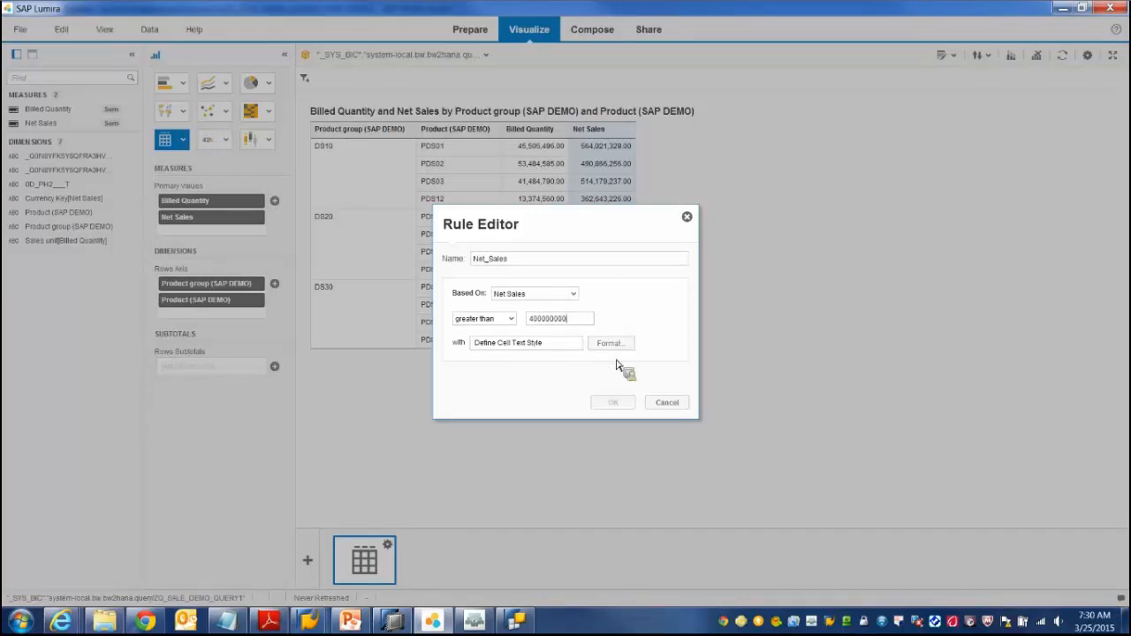
left_click(572, 304)
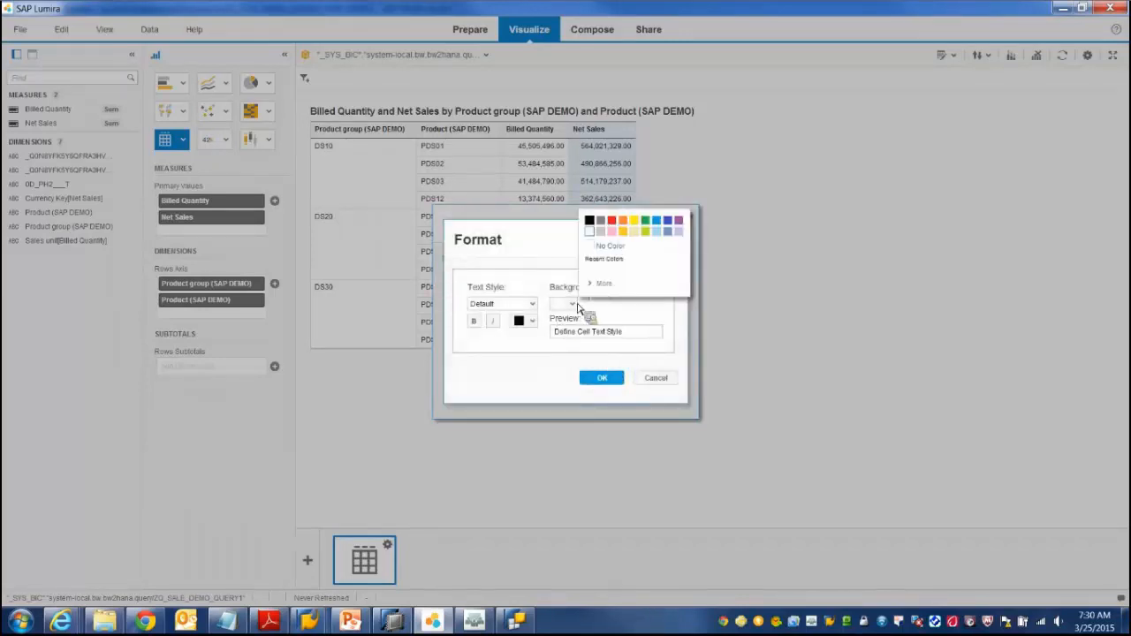
left_click(602, 378)
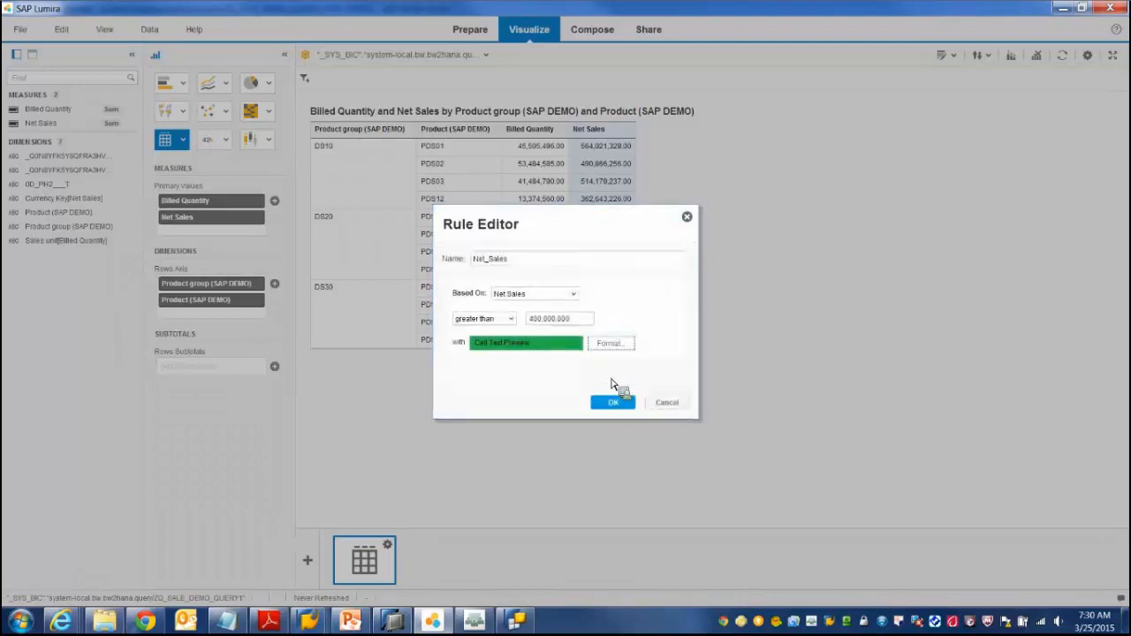
left_click(613, 404)
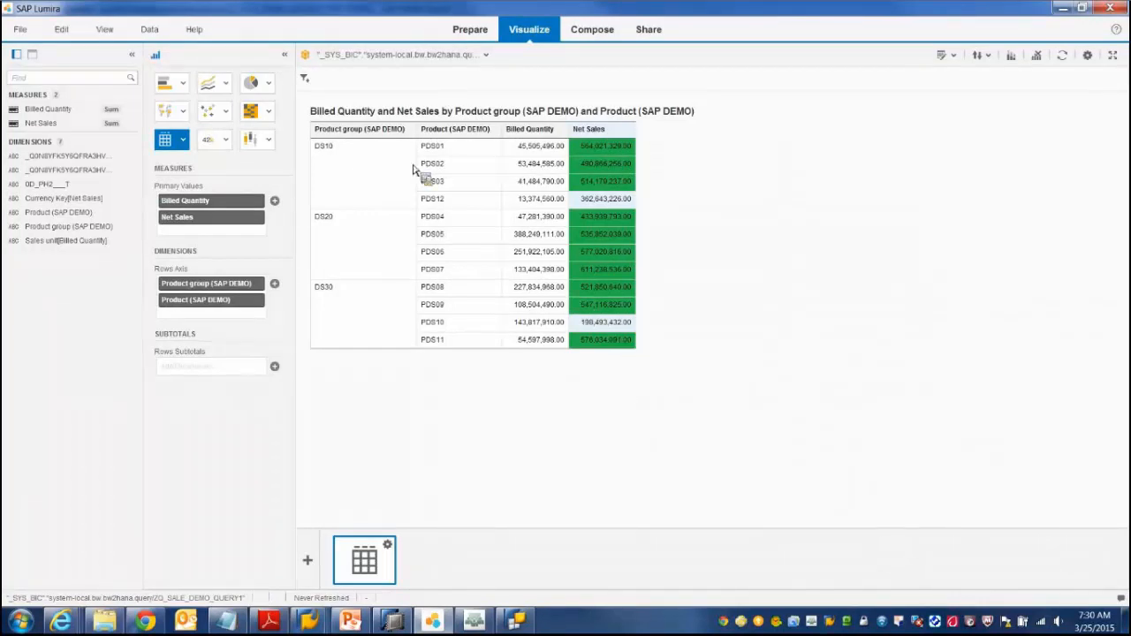
Step: Add a second visualization, a pie chart of Billed Quantity coloured by Product group (SAP DEMO)
left_click(307, 560)
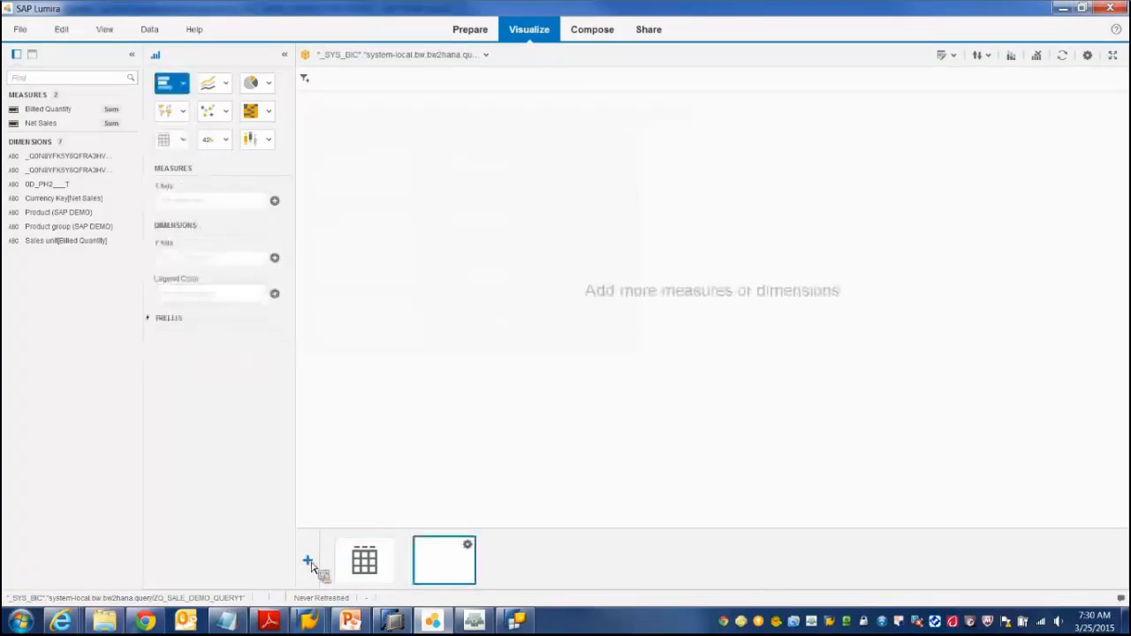
left_click(251, 83)
left_click(274, 201)
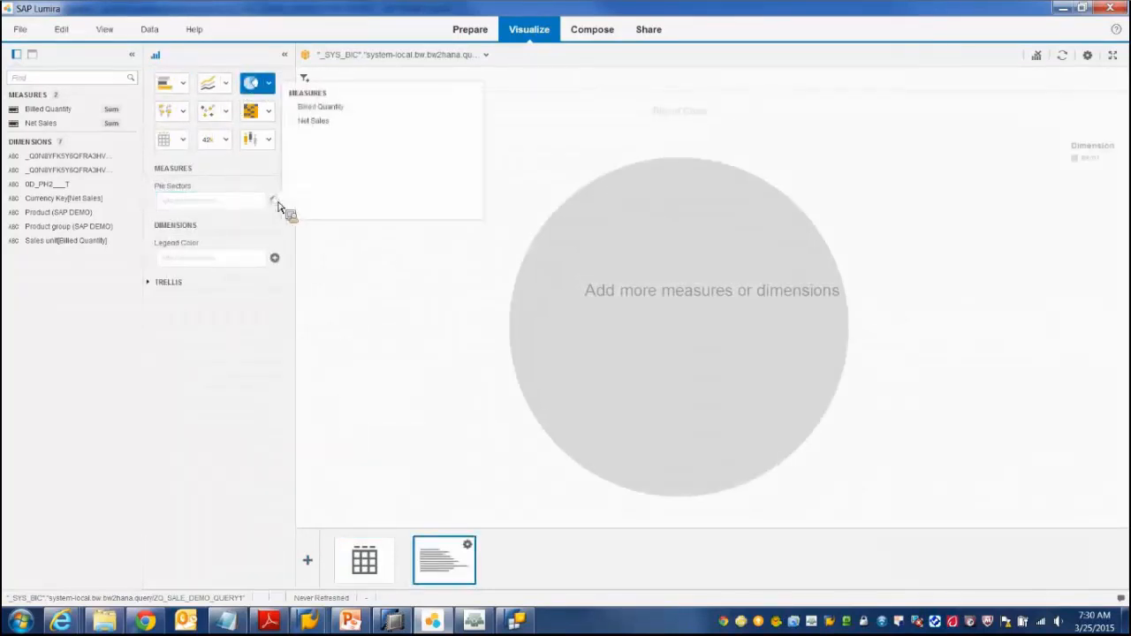
left_click(334, 110)
left_click(275, 258)
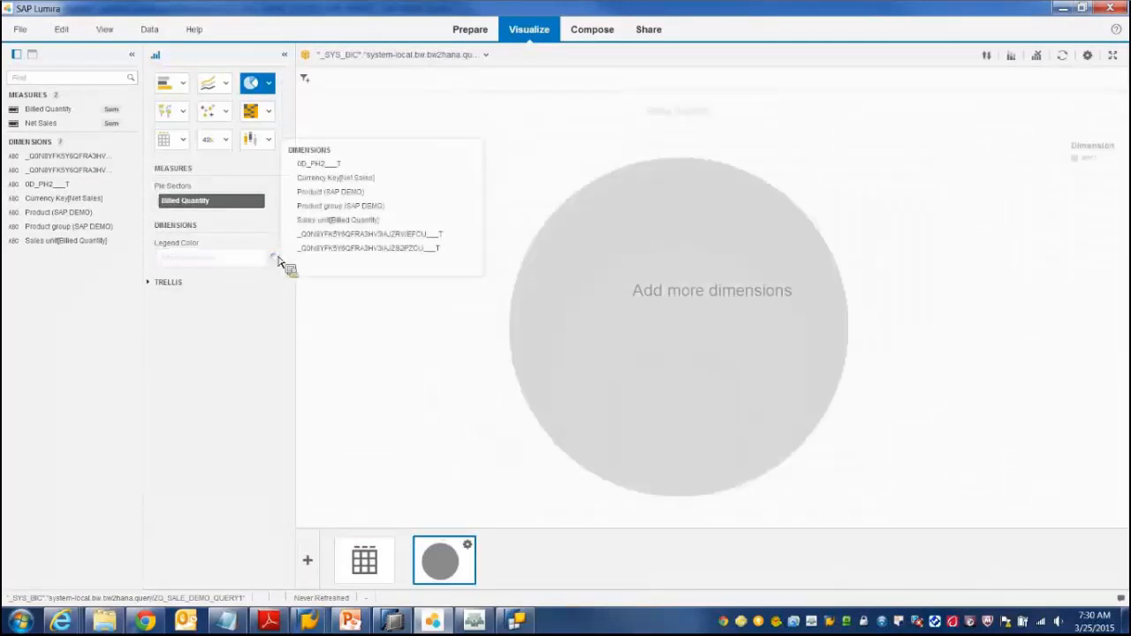
left_click(325, 206)
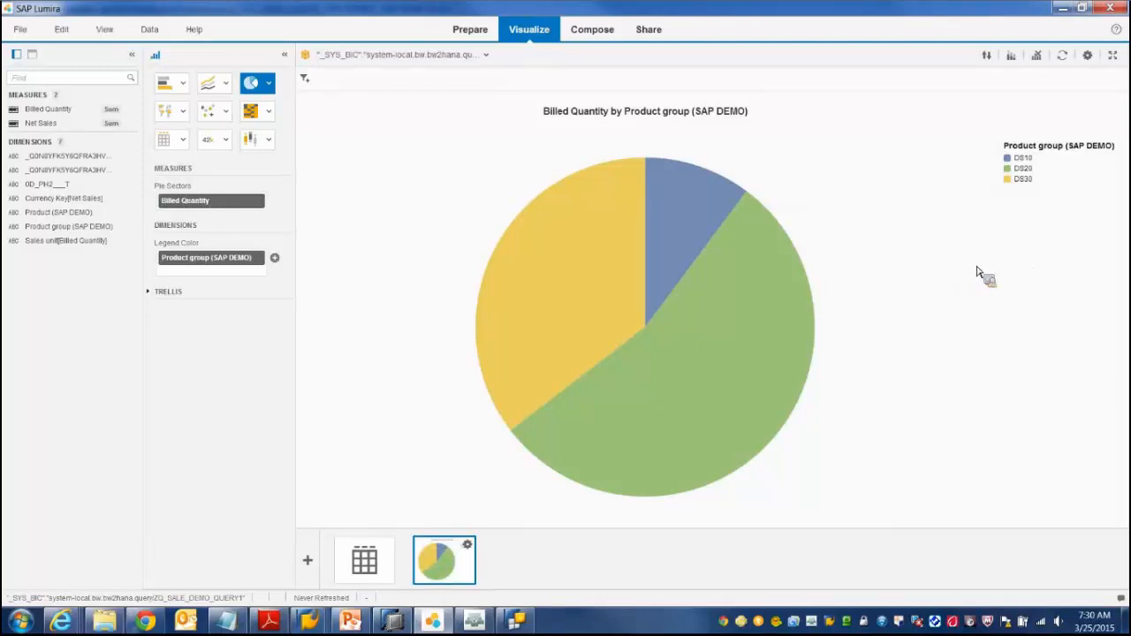
Step: Create a story named New Story with a blank infographic as its first page
left_click(593, 33)
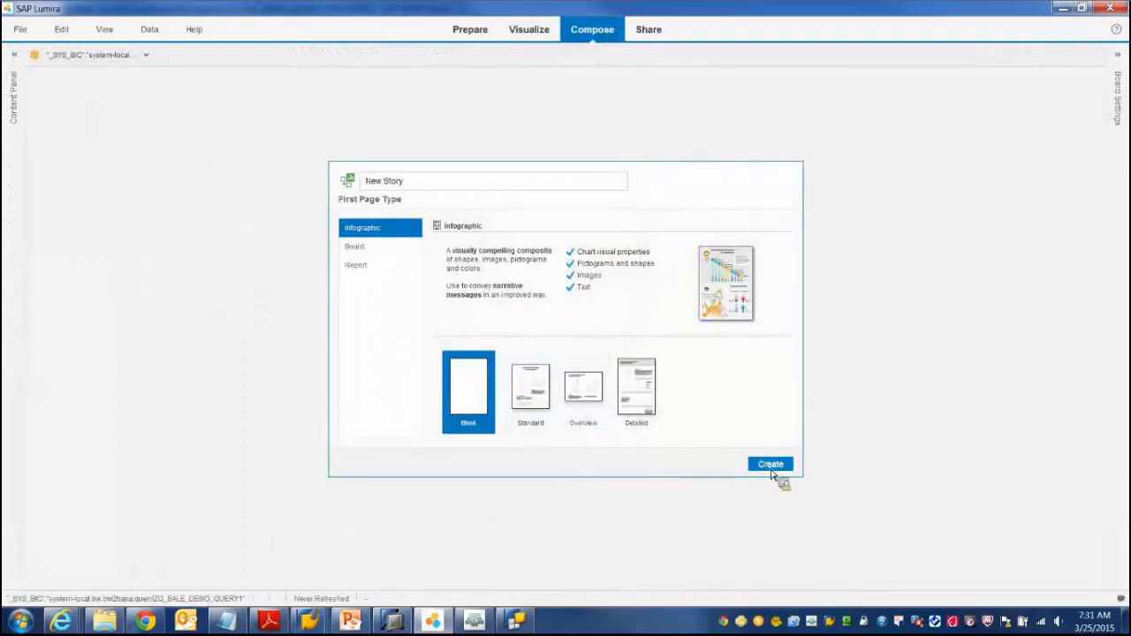
left_click(770, 464)
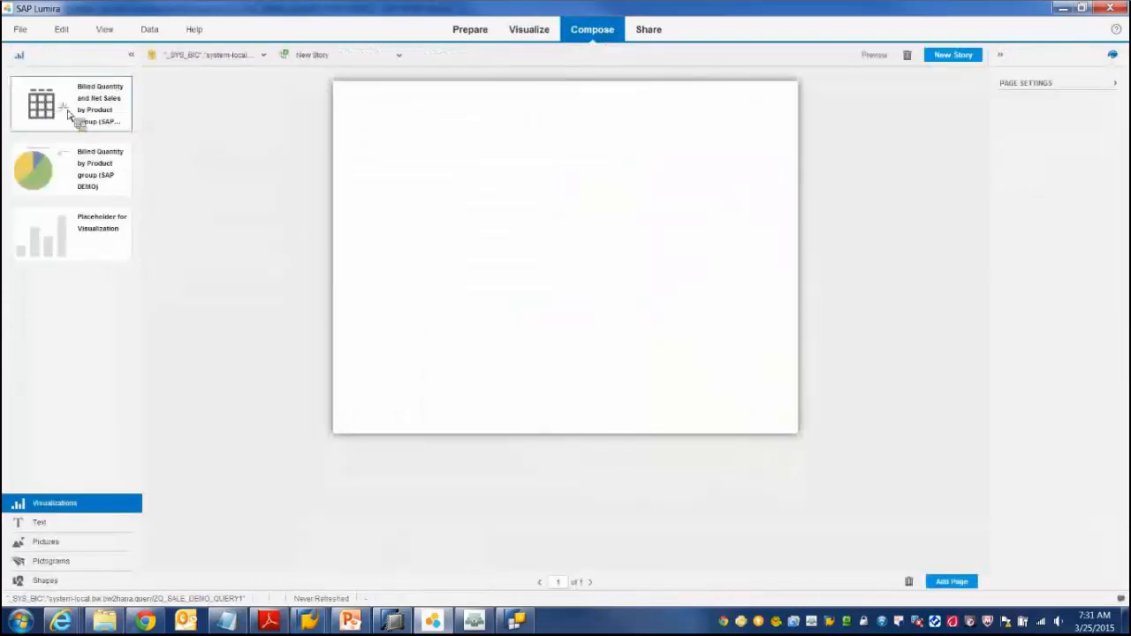
Step: Place the Billed Quantity and Net Sales table and the Billed Quantity pie chart side by side on the infographic page
left_click_drag(69, 115, 389, 155)
left_click_drag(31, 172, 597, 167)
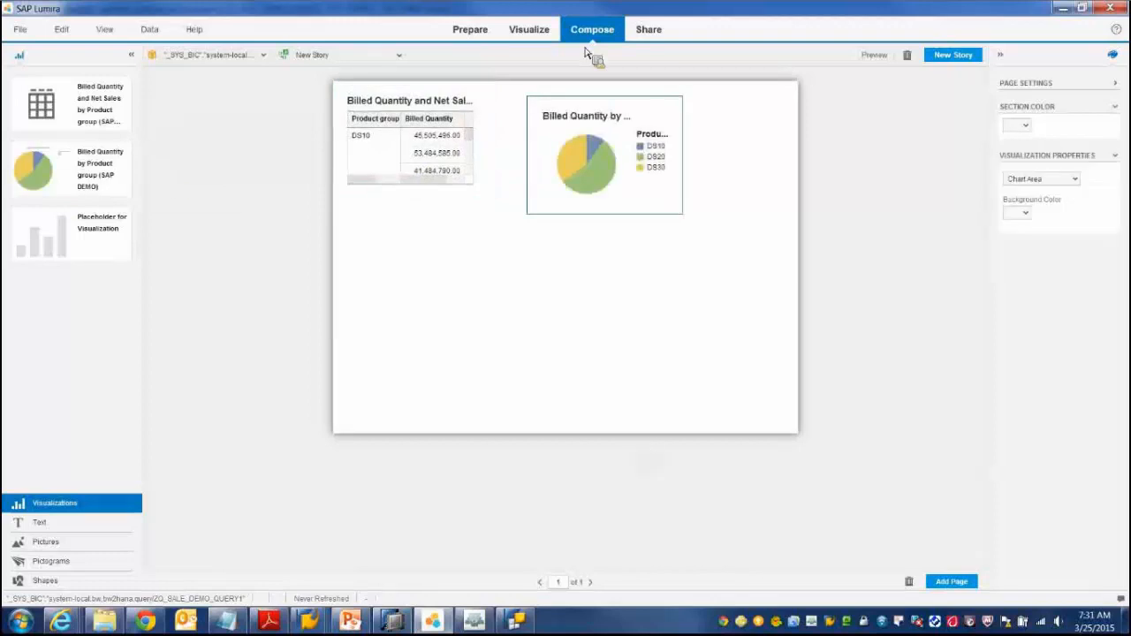
Step: Add a blank board page to the story and place the Billed Quantity pie chart above the Billed Quantity and Net Sales table
left_click(951, 582)
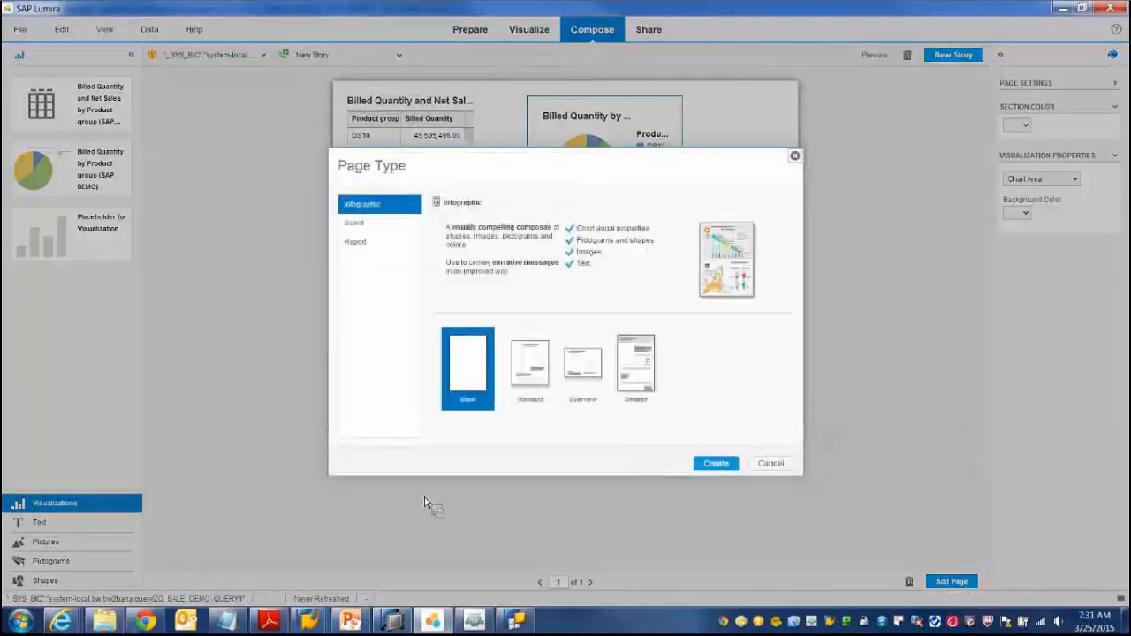
left_click(371, 225)
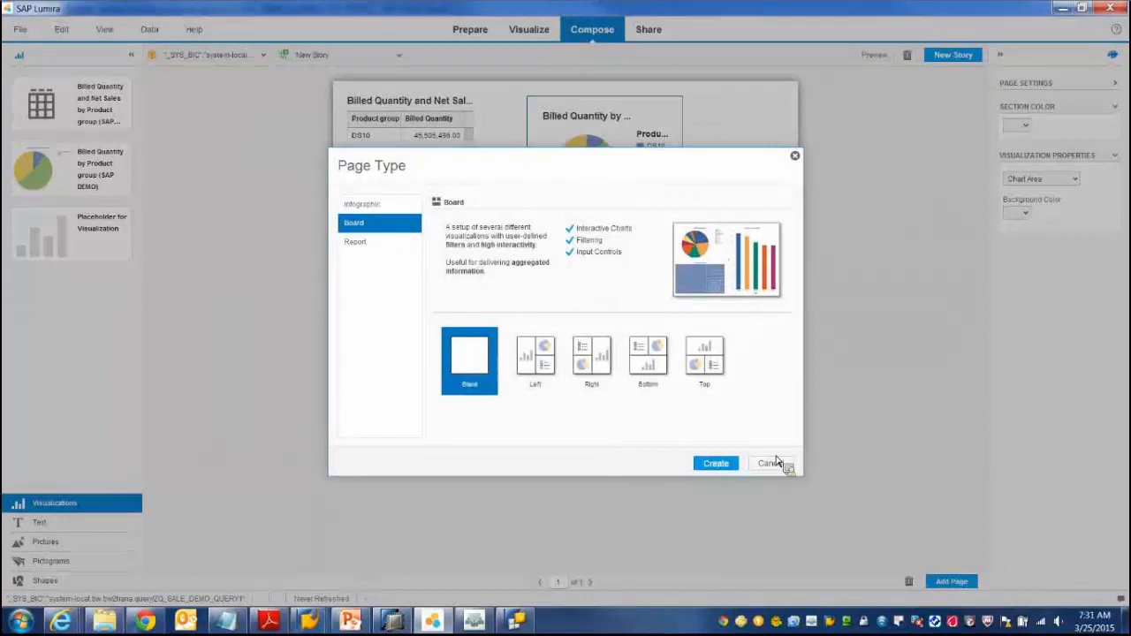
left_click(716, 464)
left_click_drag(32, 168, 308, 290)
left_click_drag(40, 104, 535, 412)
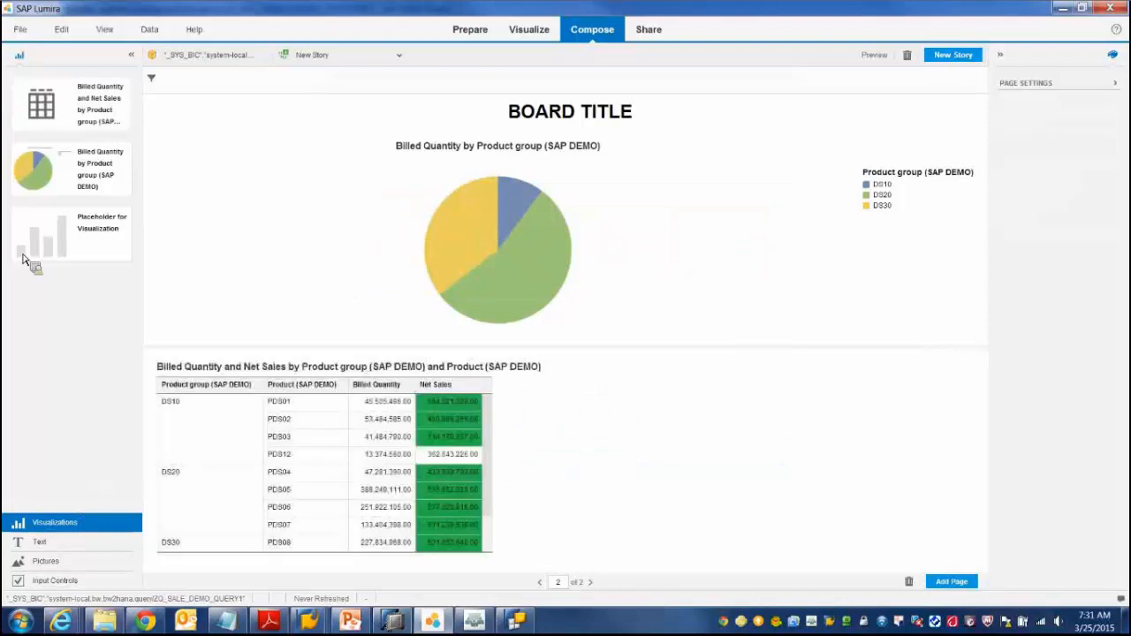
Step: Insert a Product group (SAP DEMO) input control between the pie chart and the table, and select DS10, DS20 and DS30
left_click(58, 583)
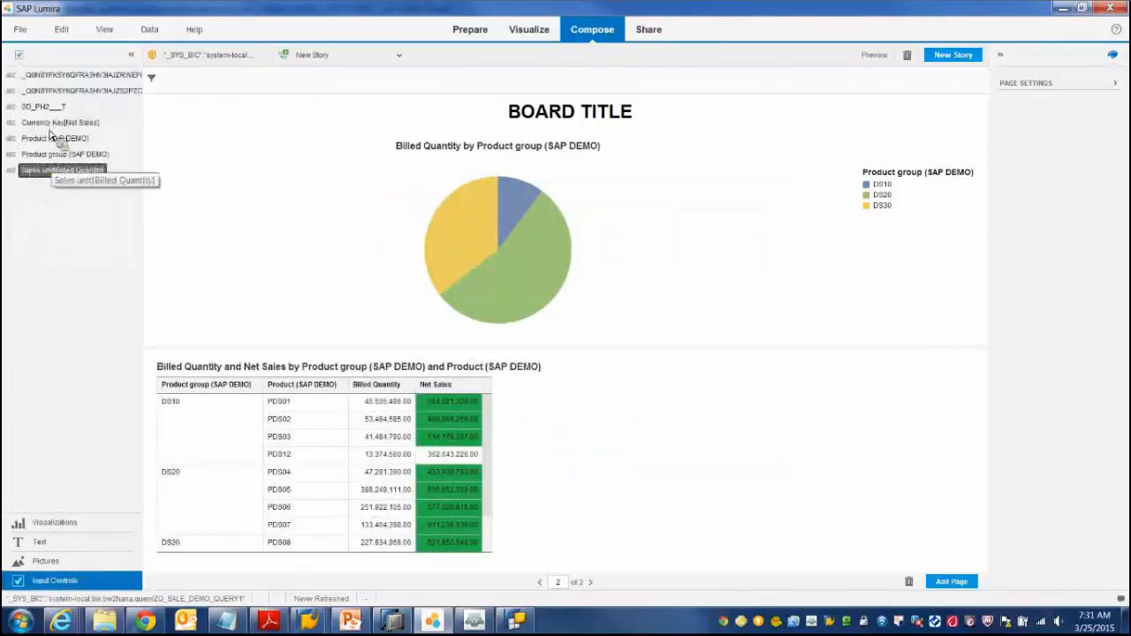
left_click_drag(55, 137, 808, 424)
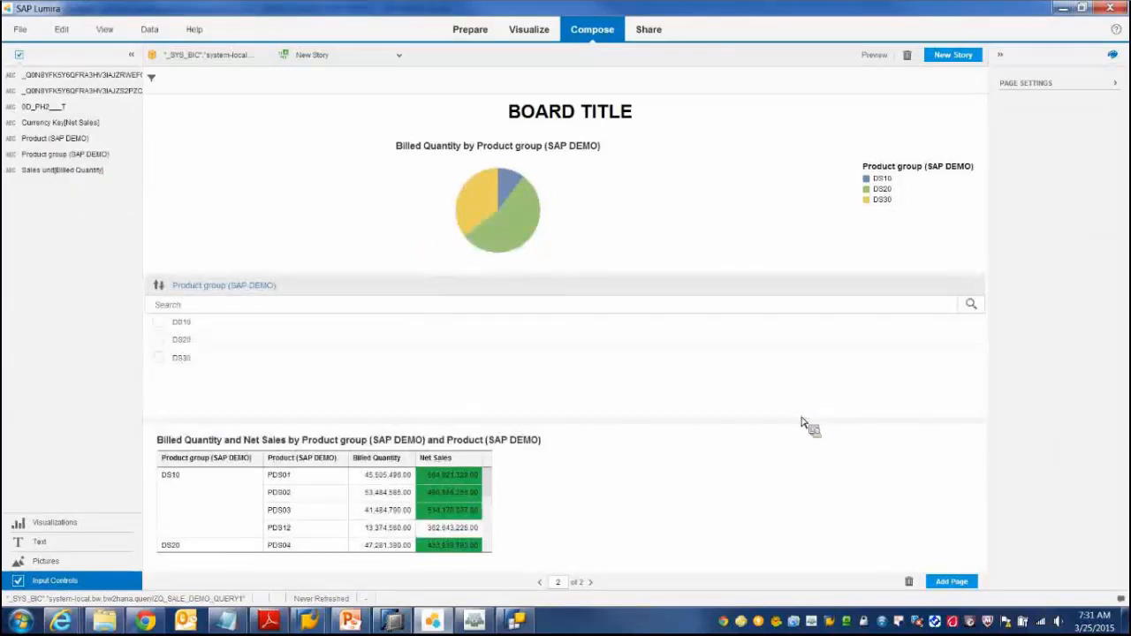
left_click(159, 323)
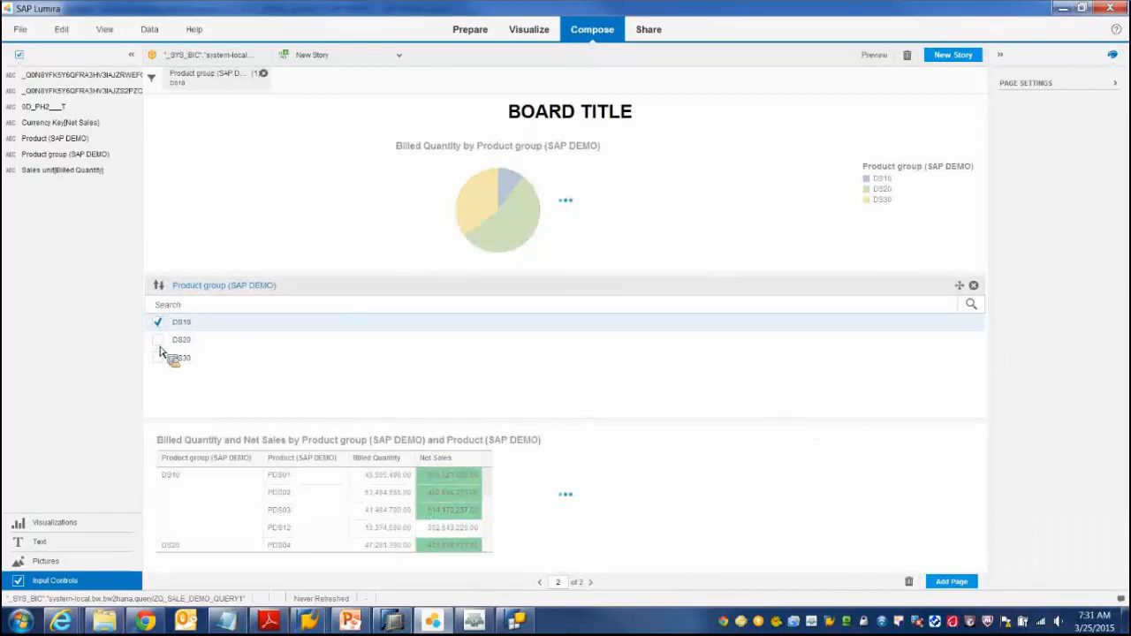
left_click(159, 340)
left_click(159, 357)
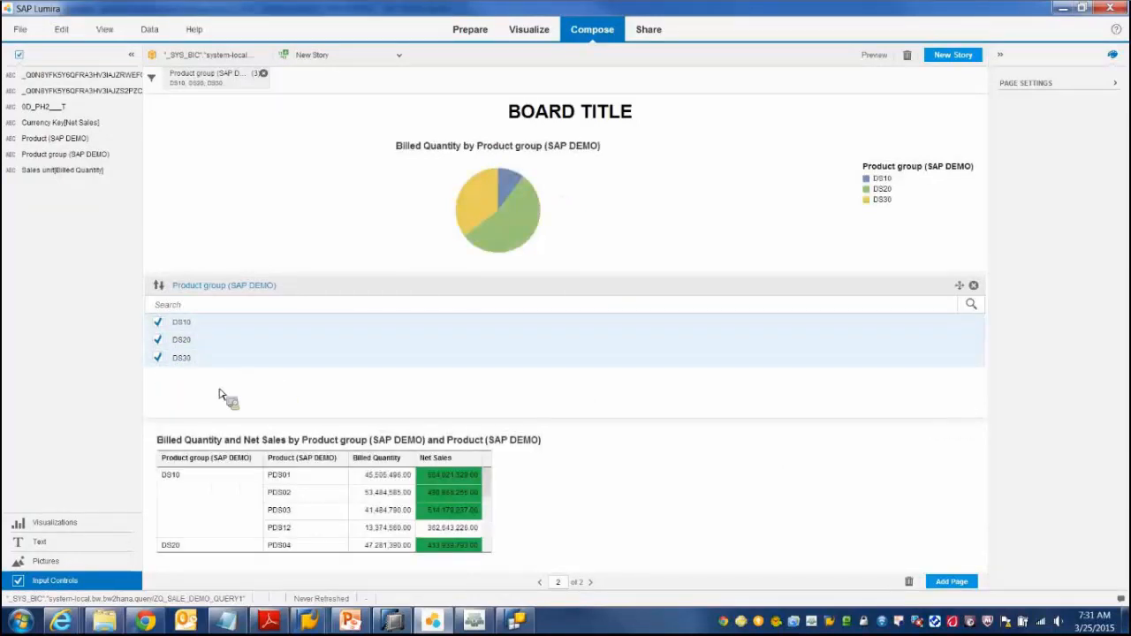
Step: Go to the sharing area and examine the export and publish options offered for New Story and its dataset
left_click(656, 37)
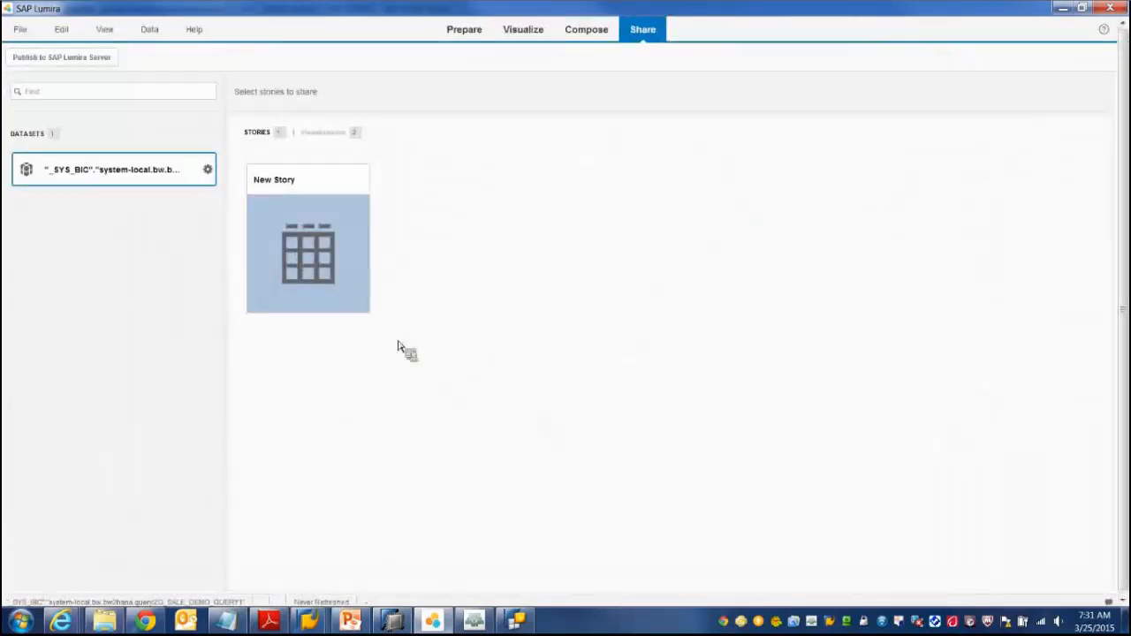
left_click(311, 182)
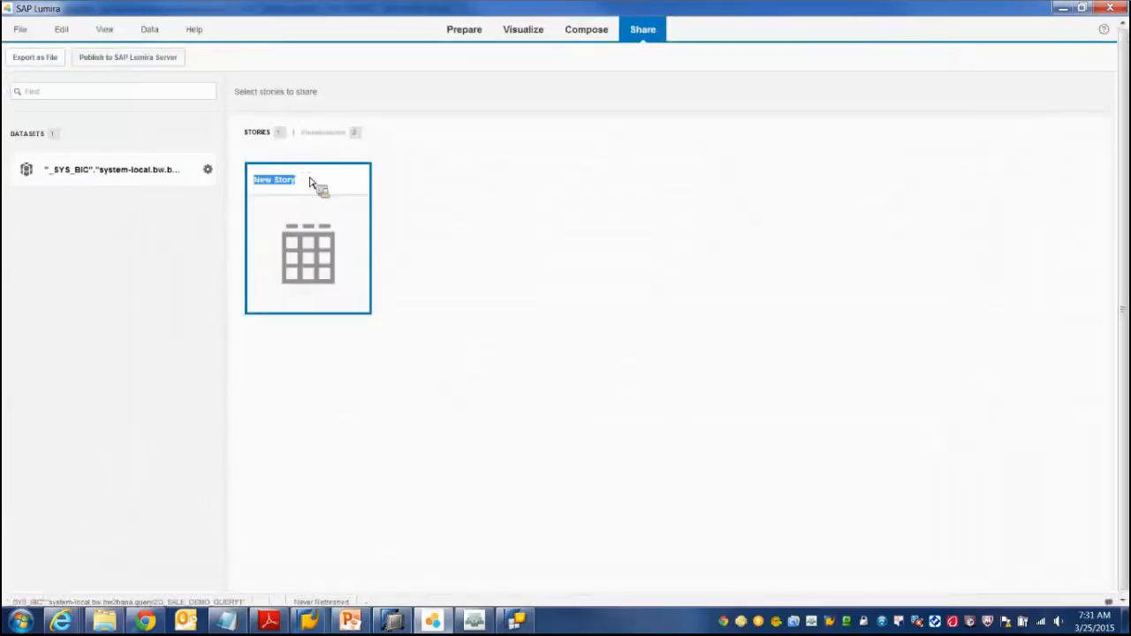
left_click(313, 185)
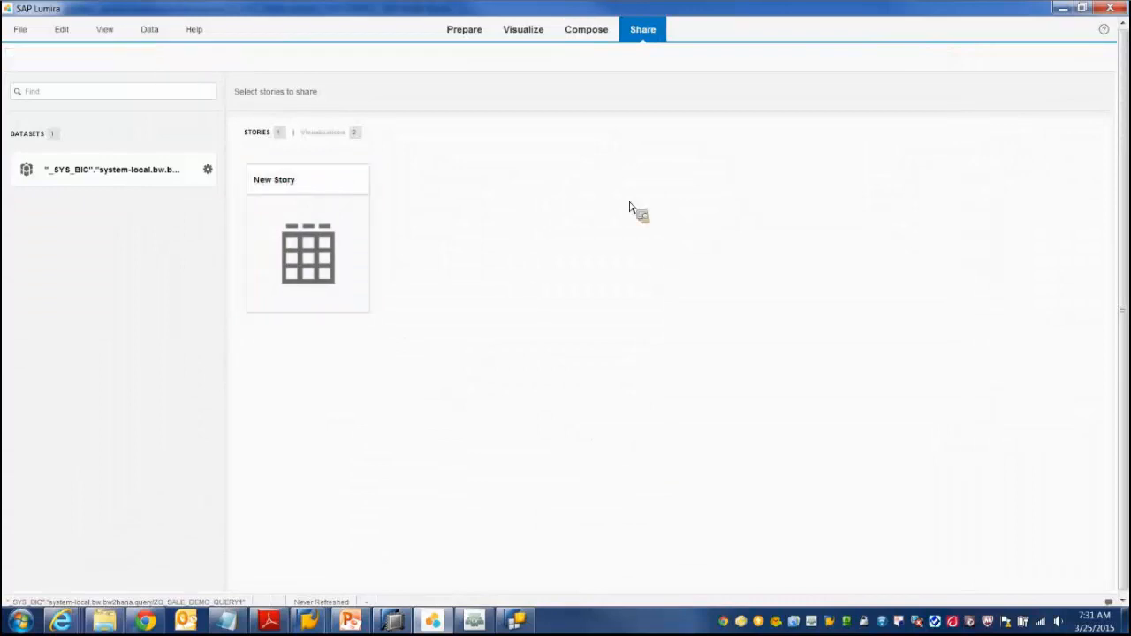
left_click(334, 193)
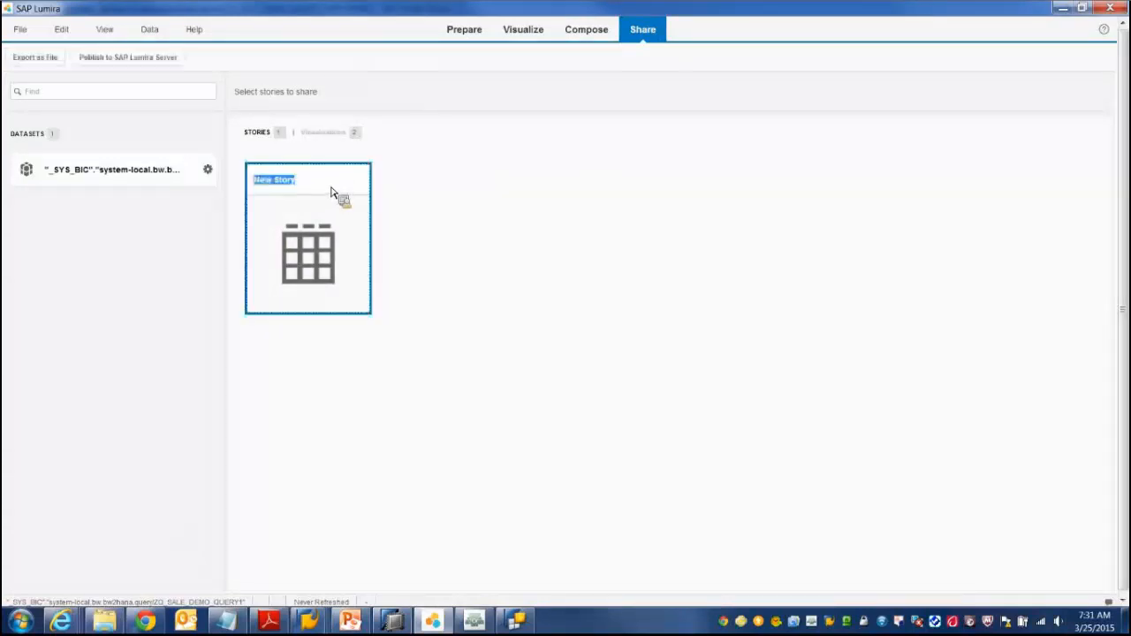
left_click(520, 232)
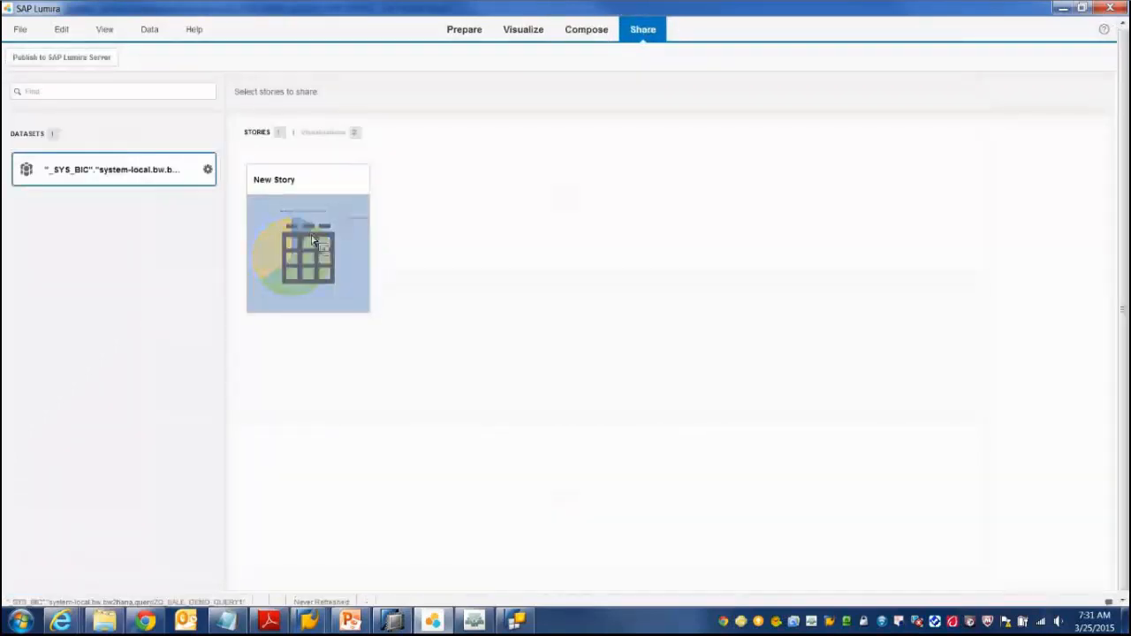
left_click(298, 191)
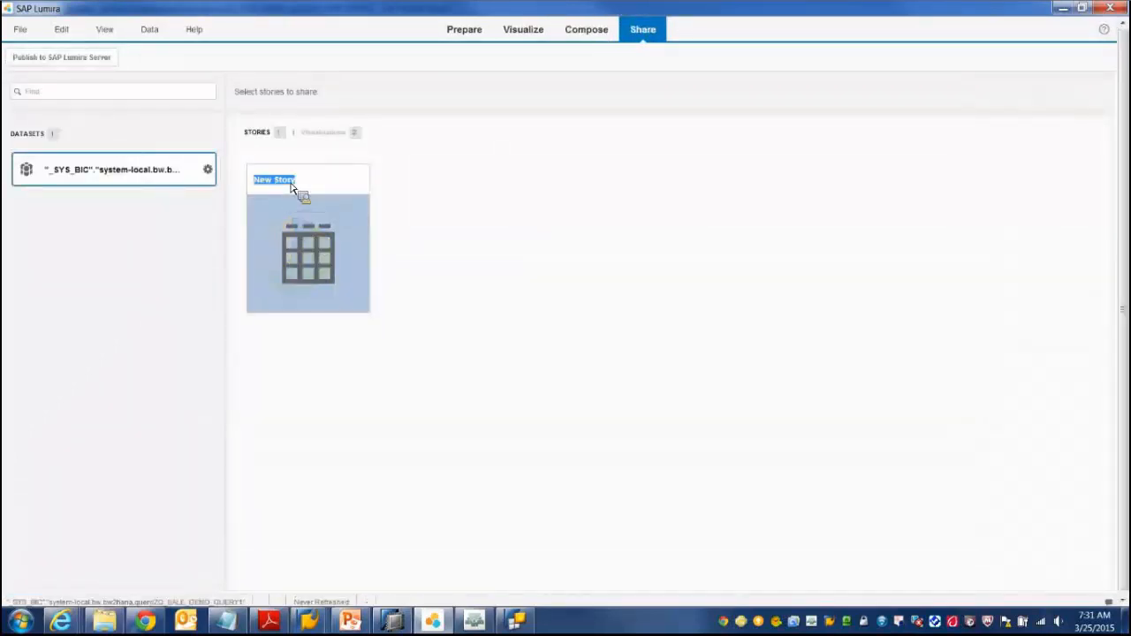
Step: Revisit the pie chart visualization and return to the sharing area with New Story selected for export or publishing
left_click(583, 34)
left_click(544, 34)
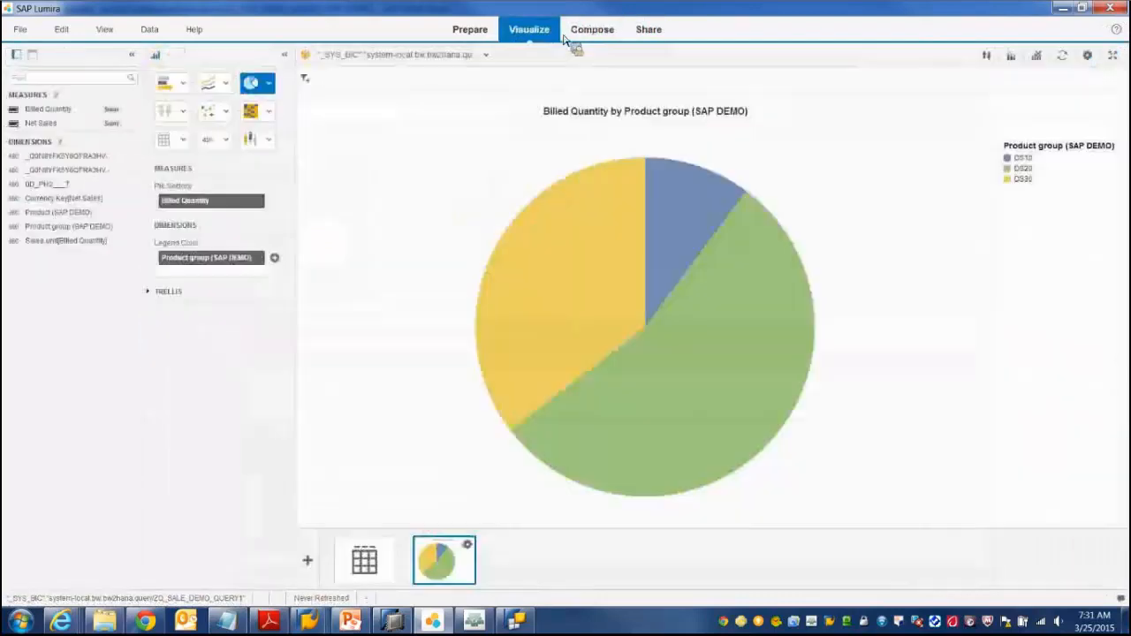
left_click(588, 32)
left_click(650, 32)
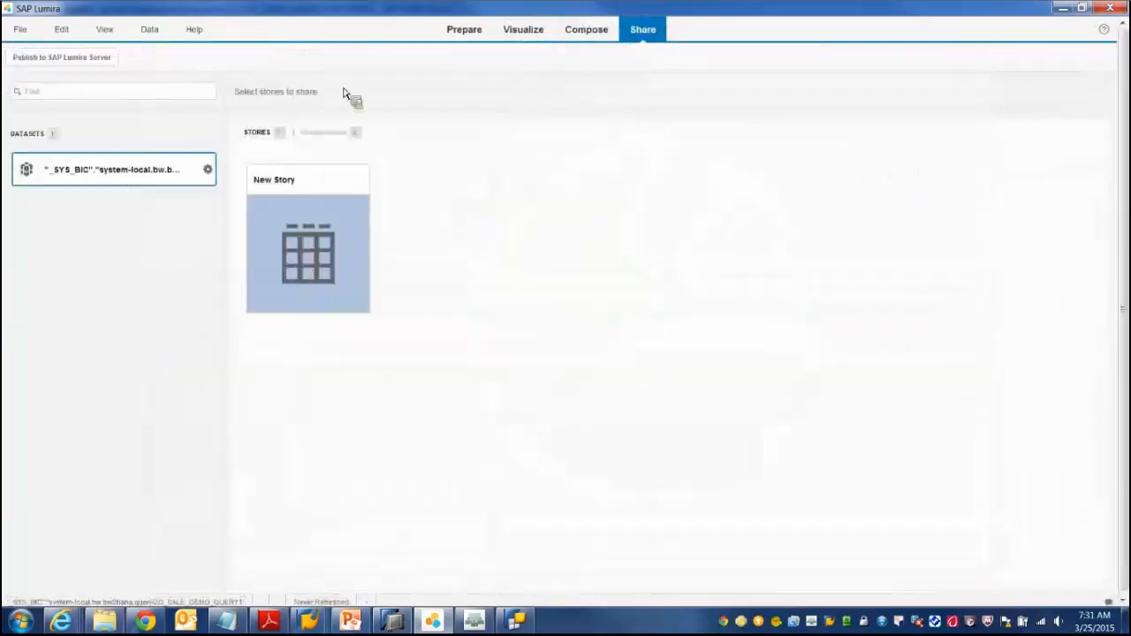
left_click(346, 186)
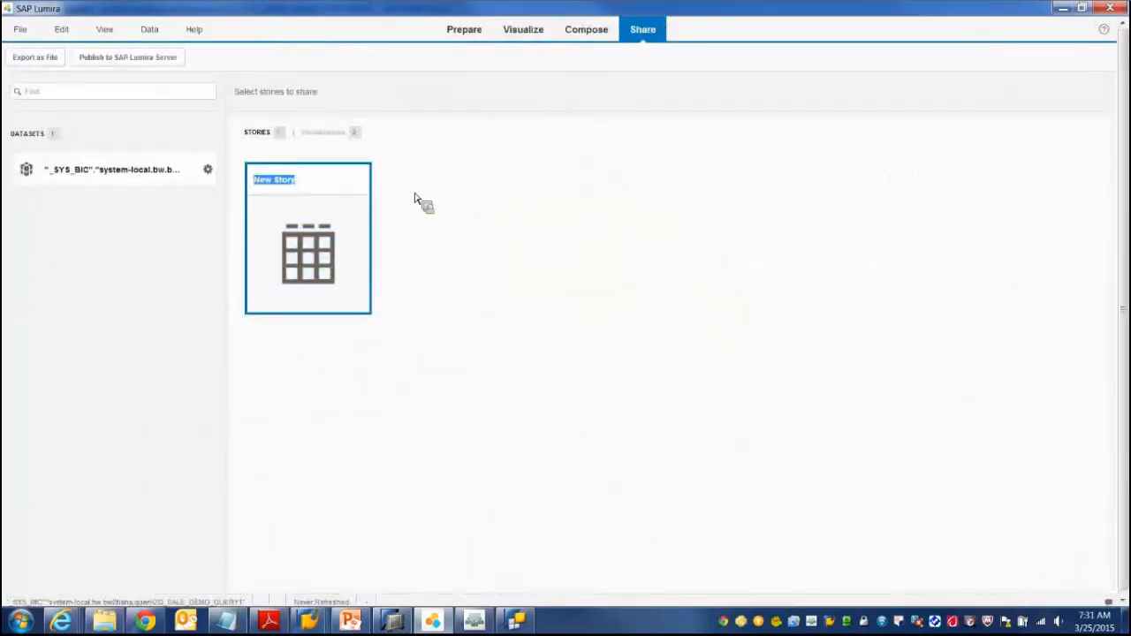
left_click(201, 181)
left_click(335, 192)
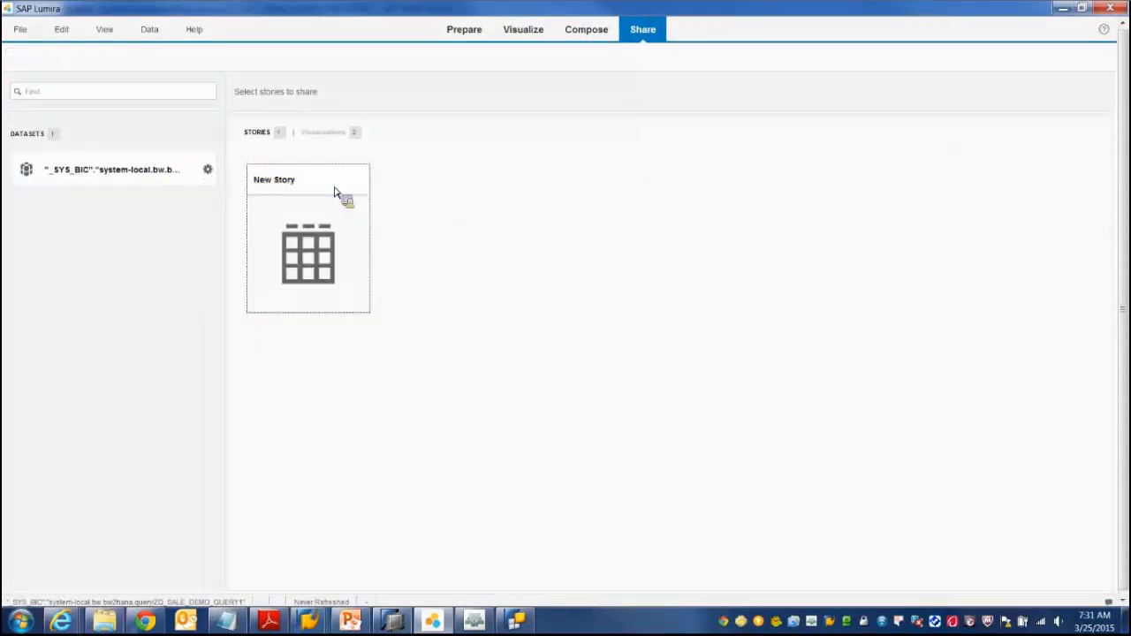
left_click(331, 192)
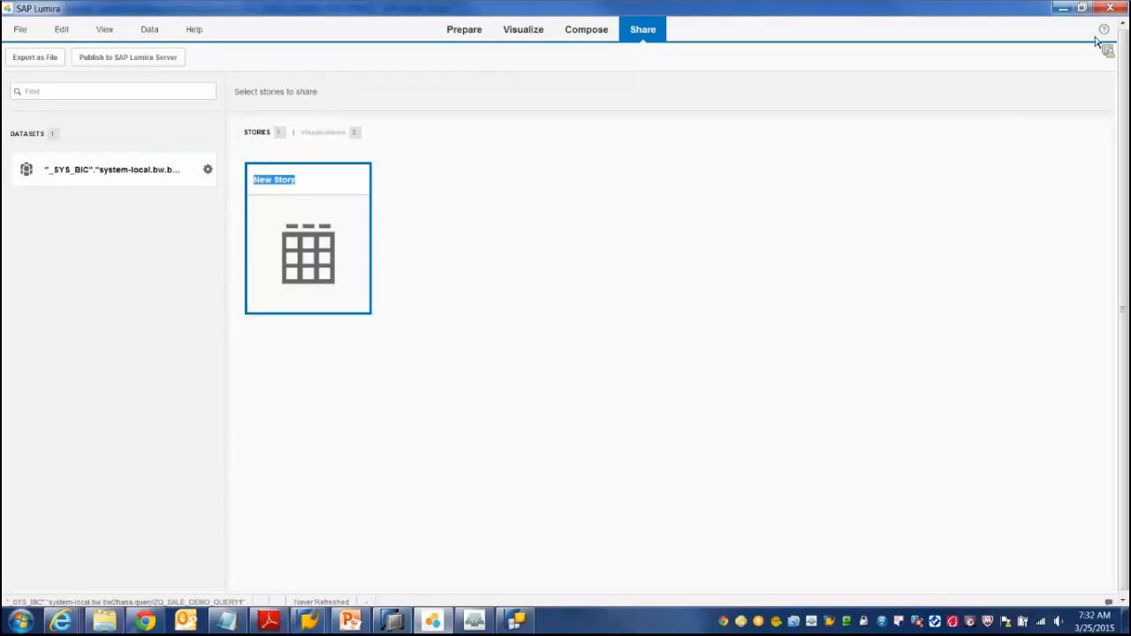
Step: Minimize Lumira, switch to the PowerPoint presentation and run the slide show from DEMO Sequence to the "What we have just seen" slide
left_click(1062, 7)
left_click(351, 621)
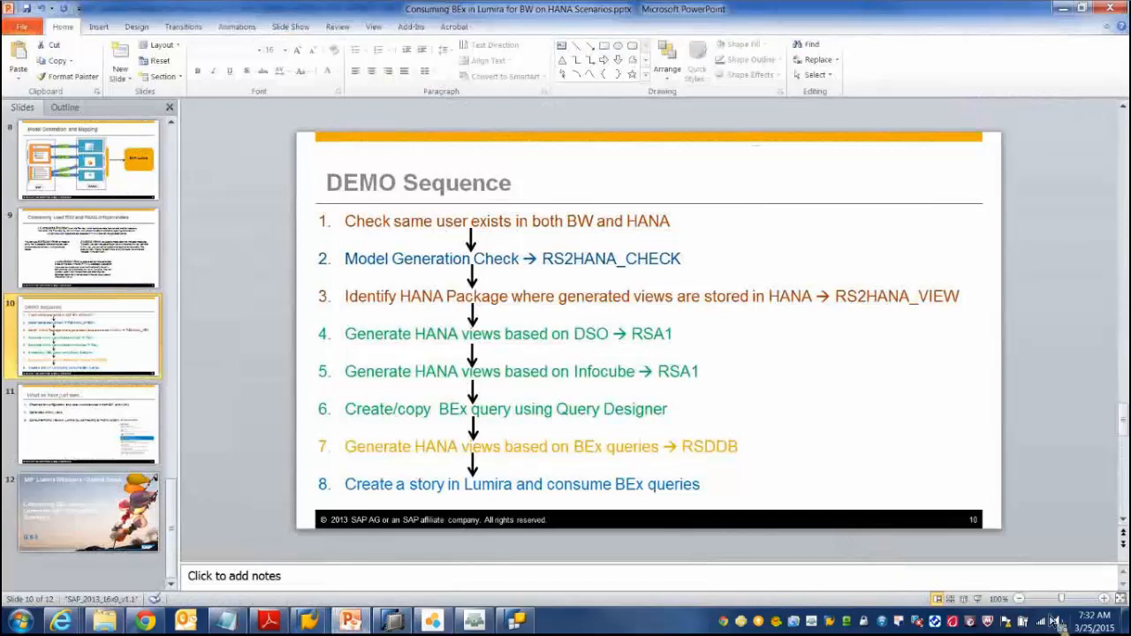
left_click(977, 600)
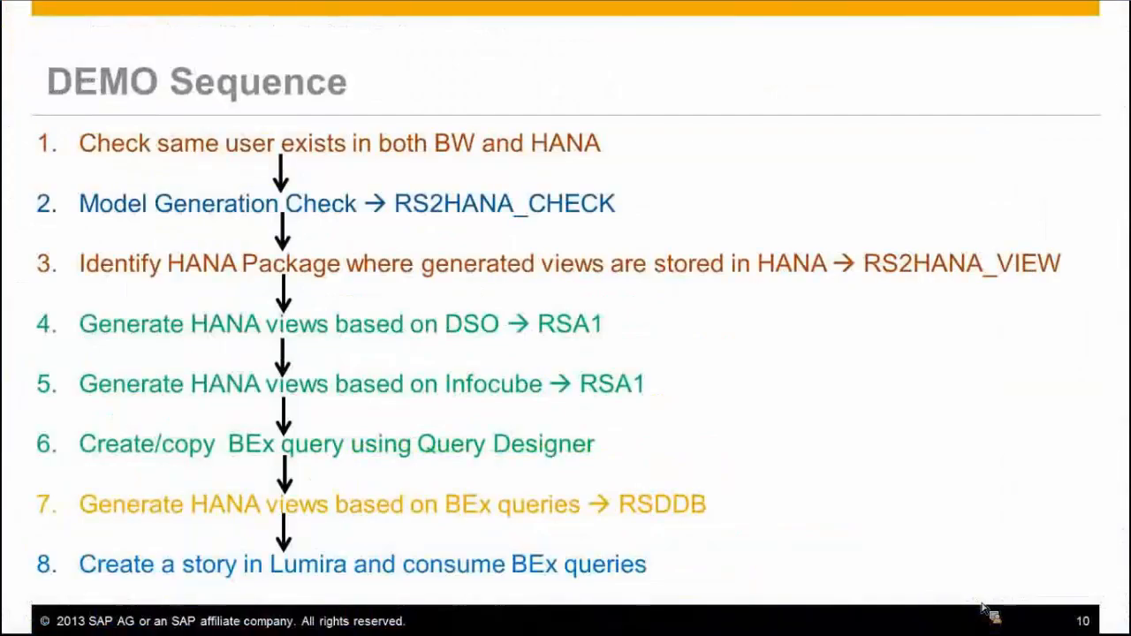
left_click(764, 459)
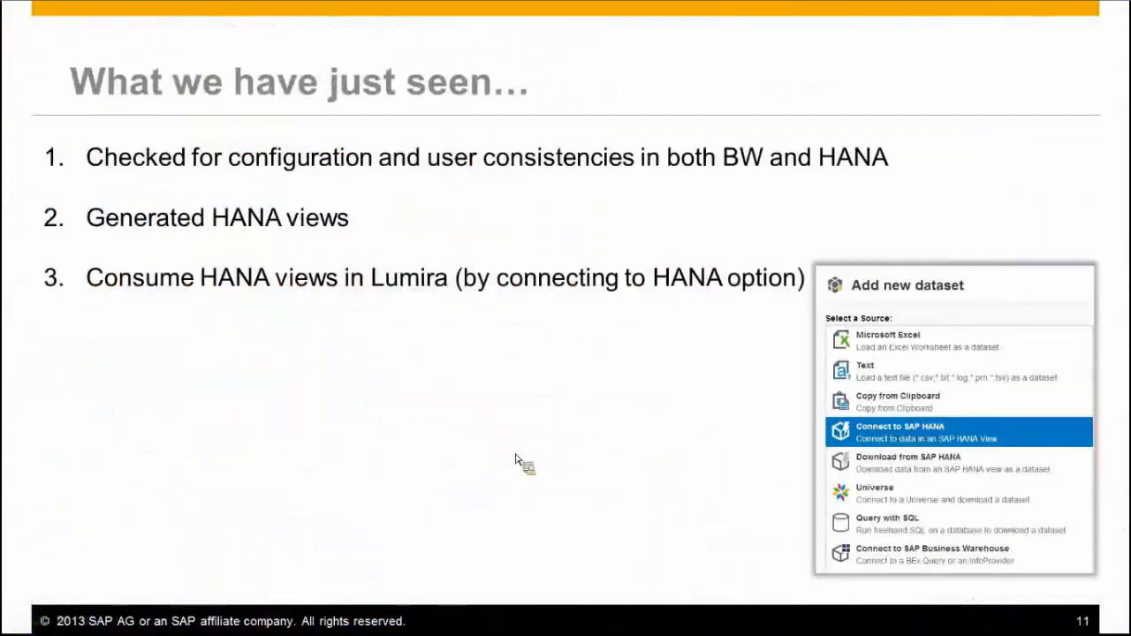